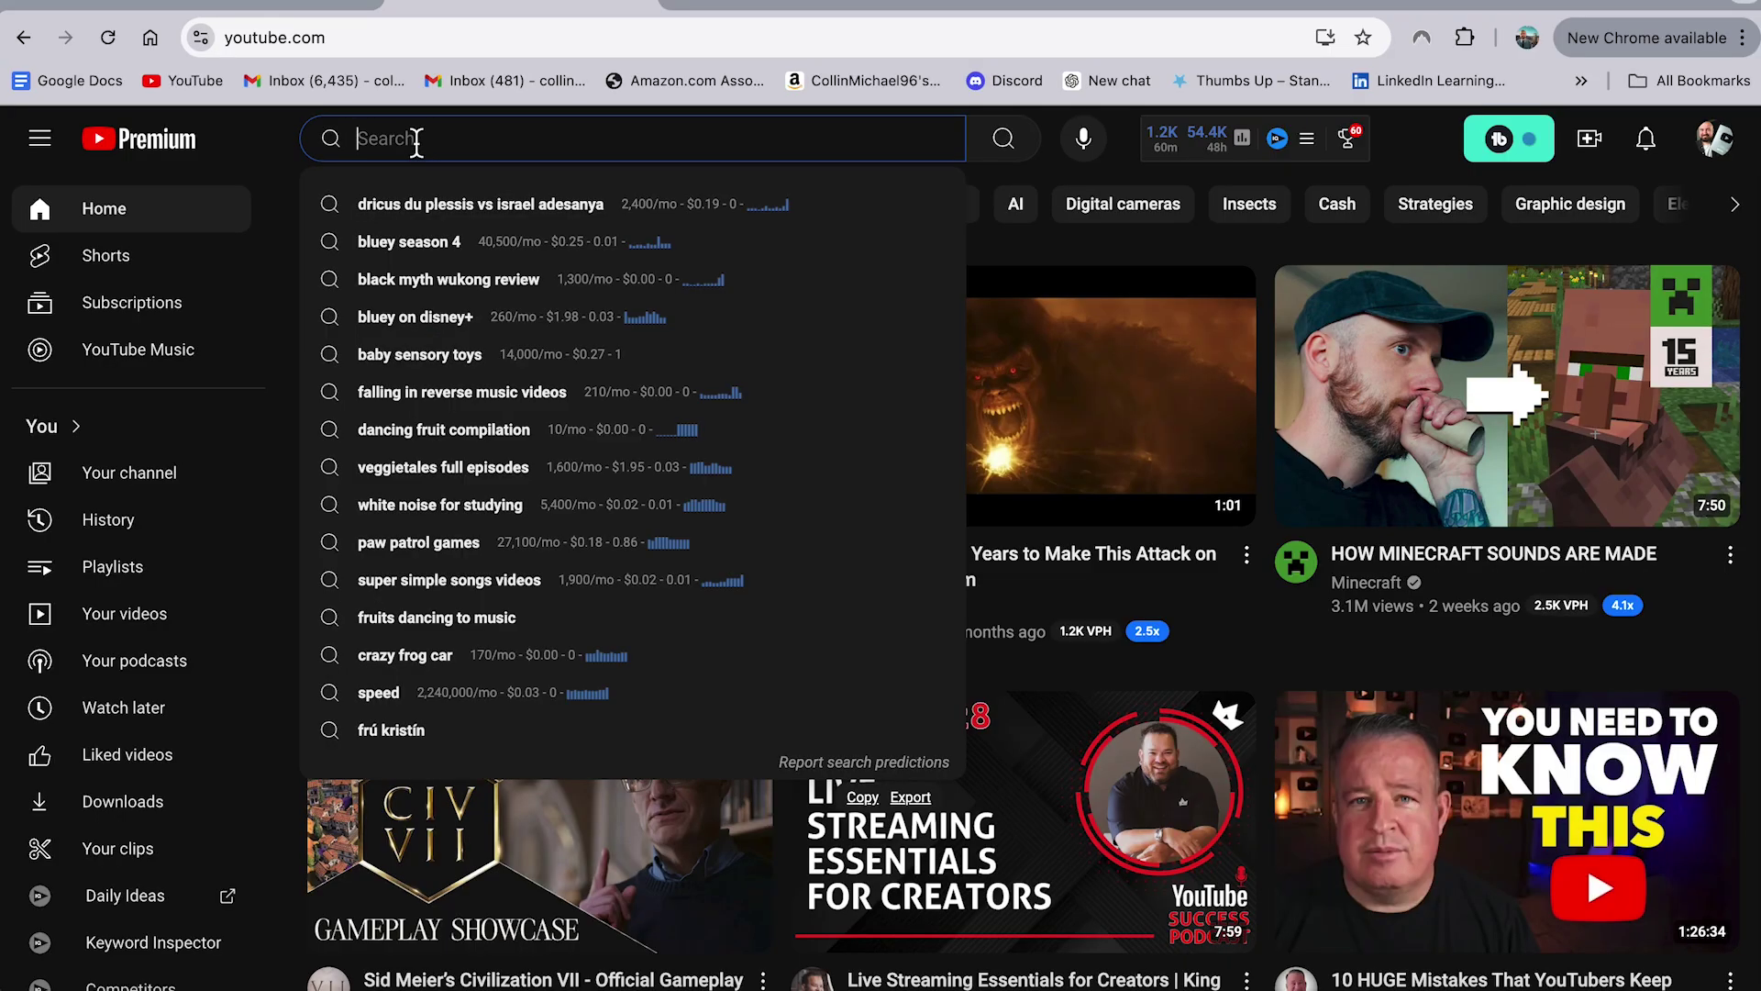
- Search YouTube ('how to edit in', 'best beginner') and open '10 Years Of YouTube Advice In 23 Minutes'
type("how to edit in")
type("best beginner")
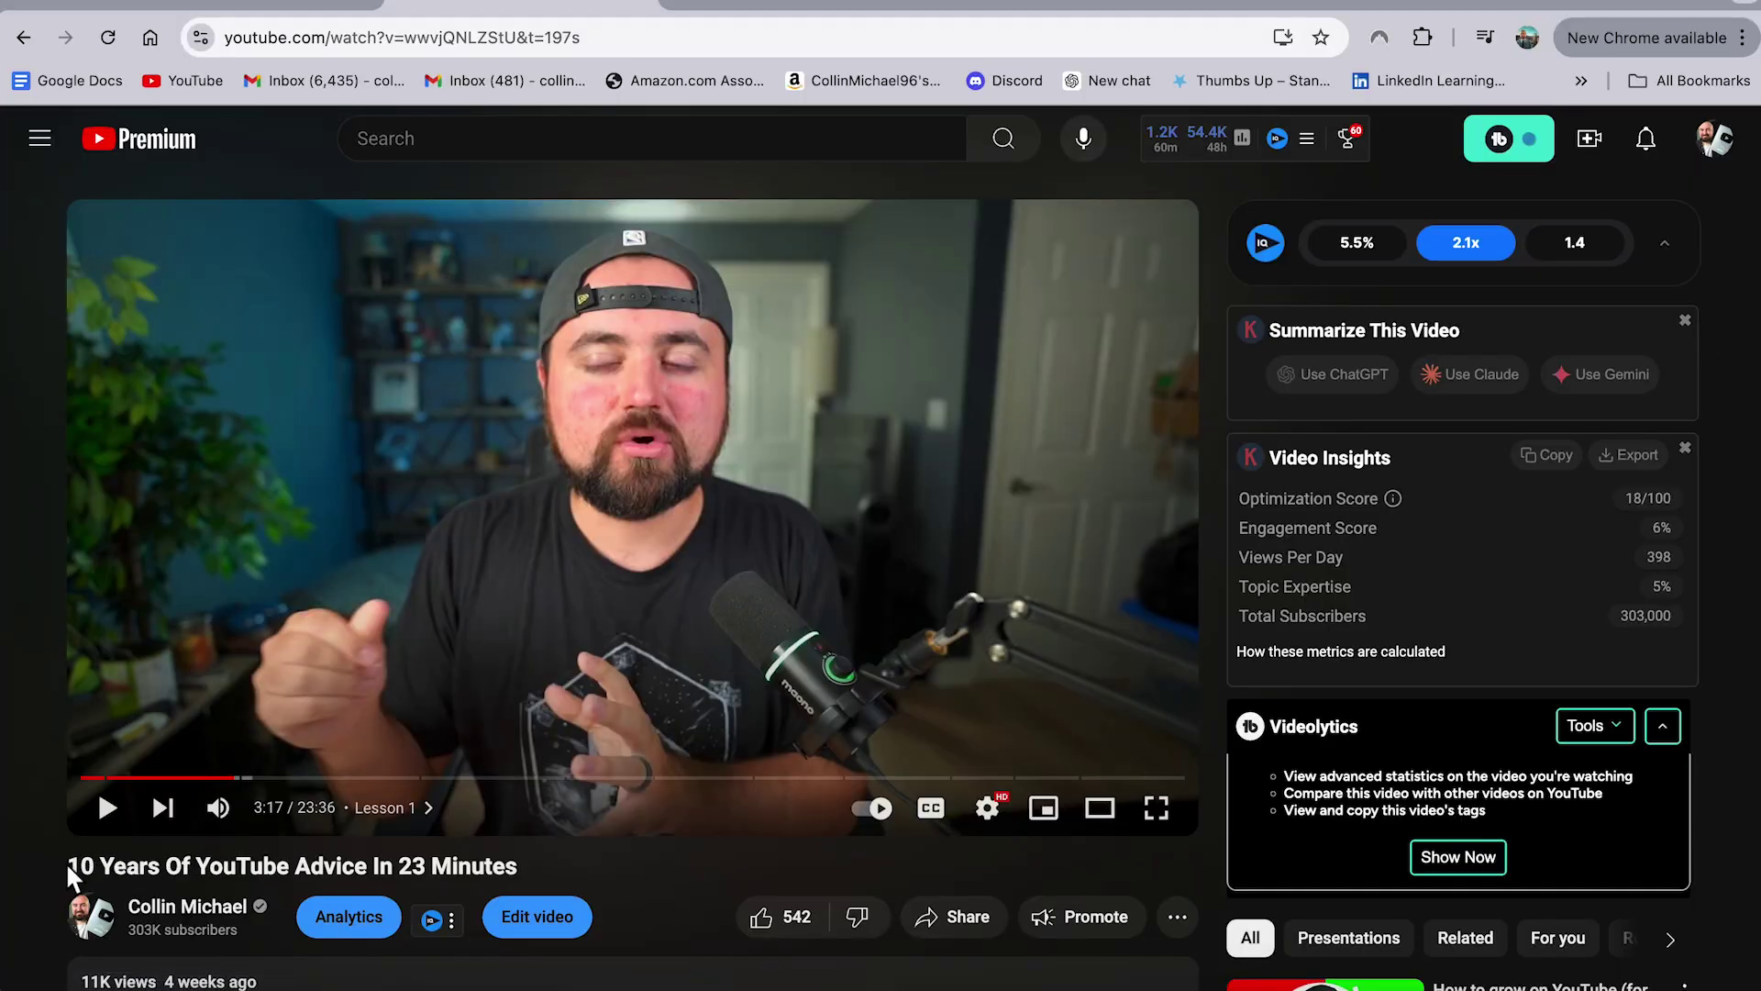
- Select the '10 Years Of YouTube Advice In 23 Minutes' title text to reuse in Gemini
left_click_drag(69, 866, 505, 866)
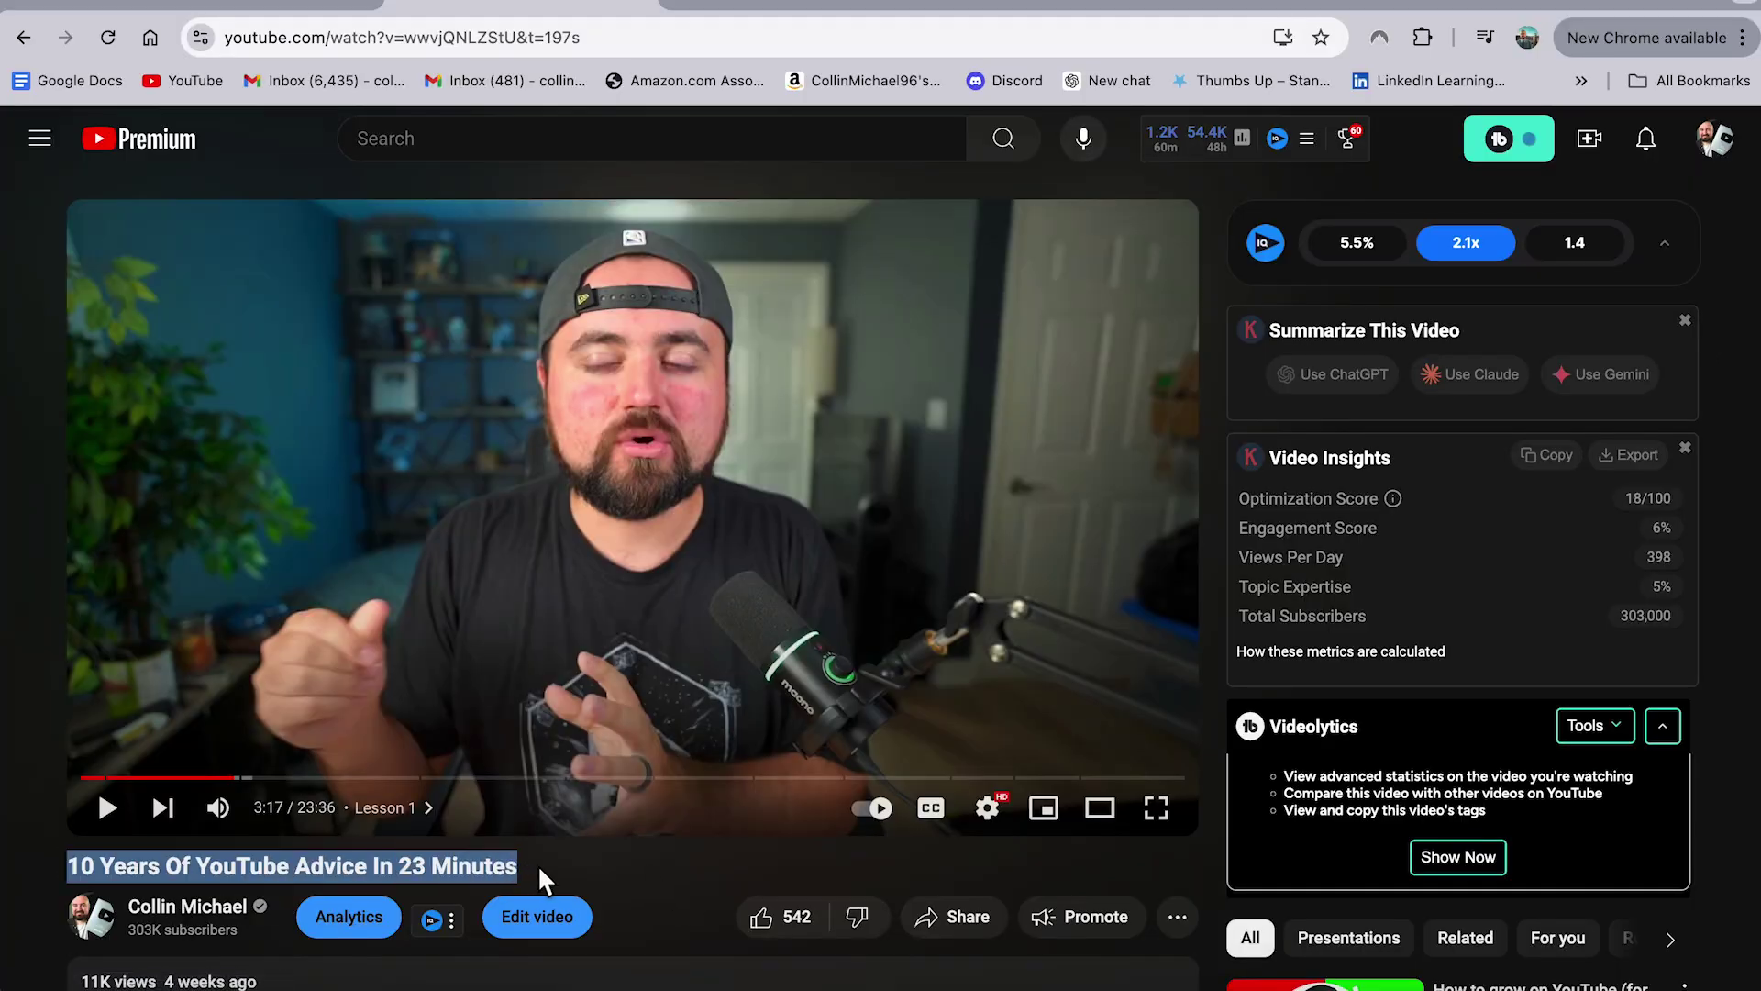
left_click(539, 864)
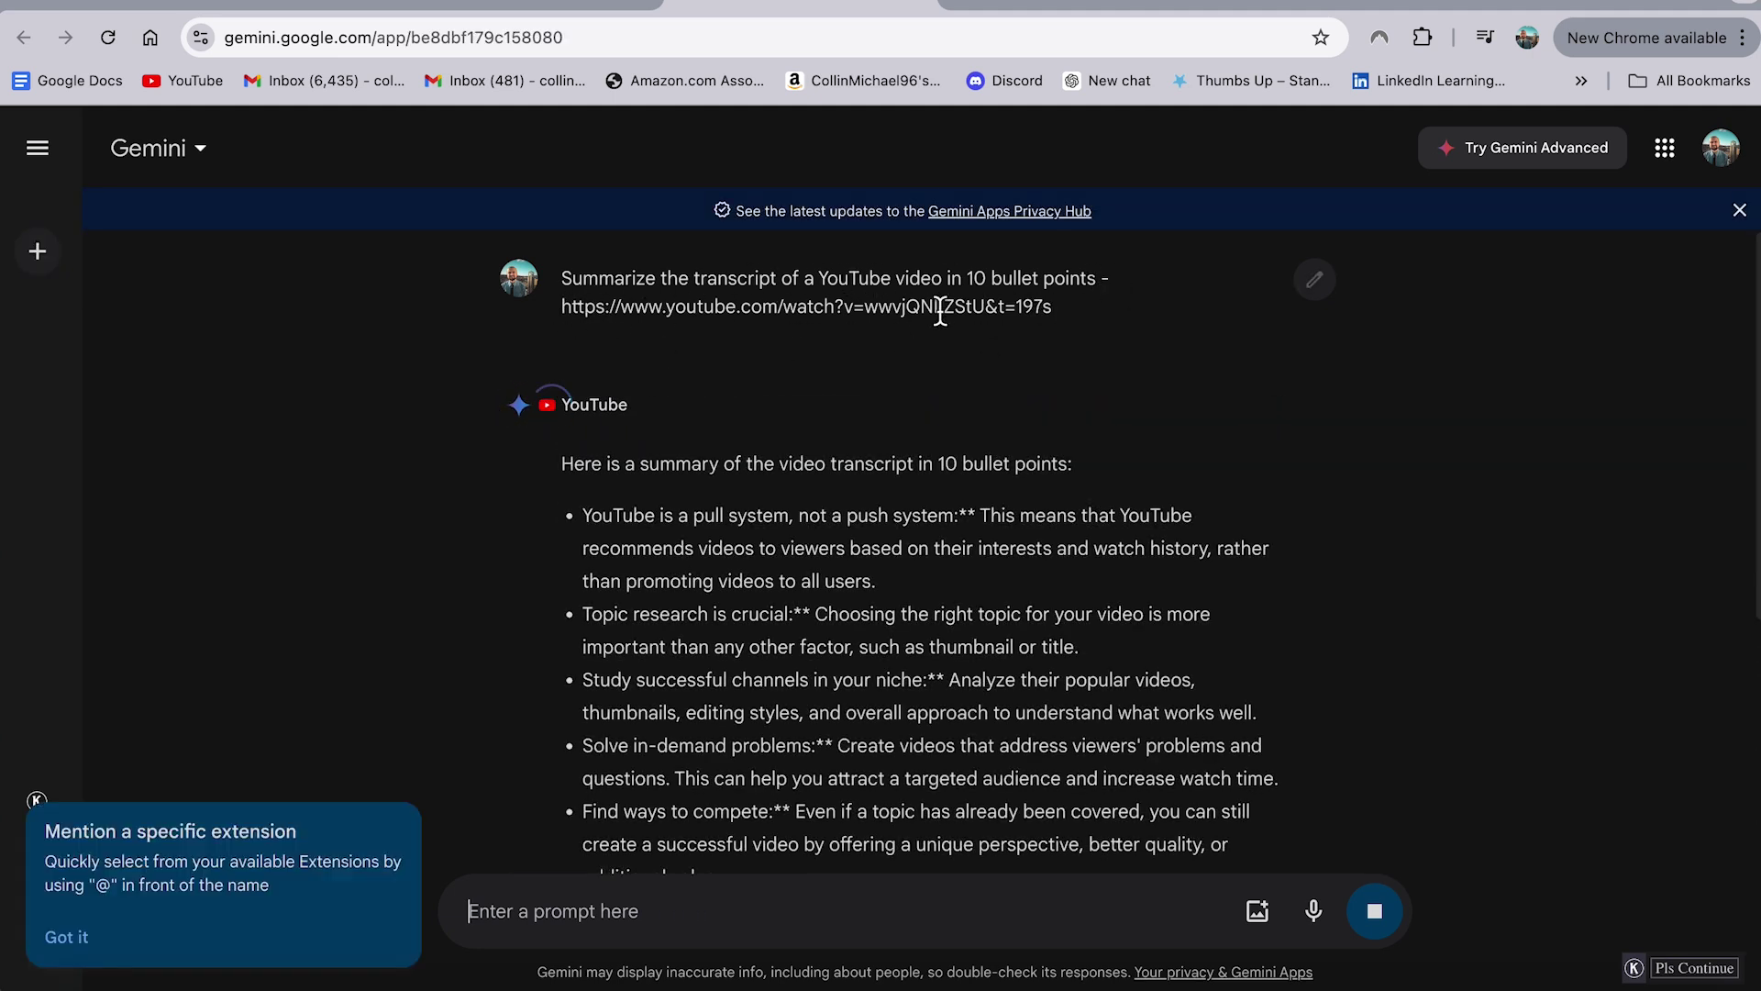
- Review the summary and ask Gemini to 'turn each of these points into social media paragraph posts'
scroll(457, 525, "down", 2)
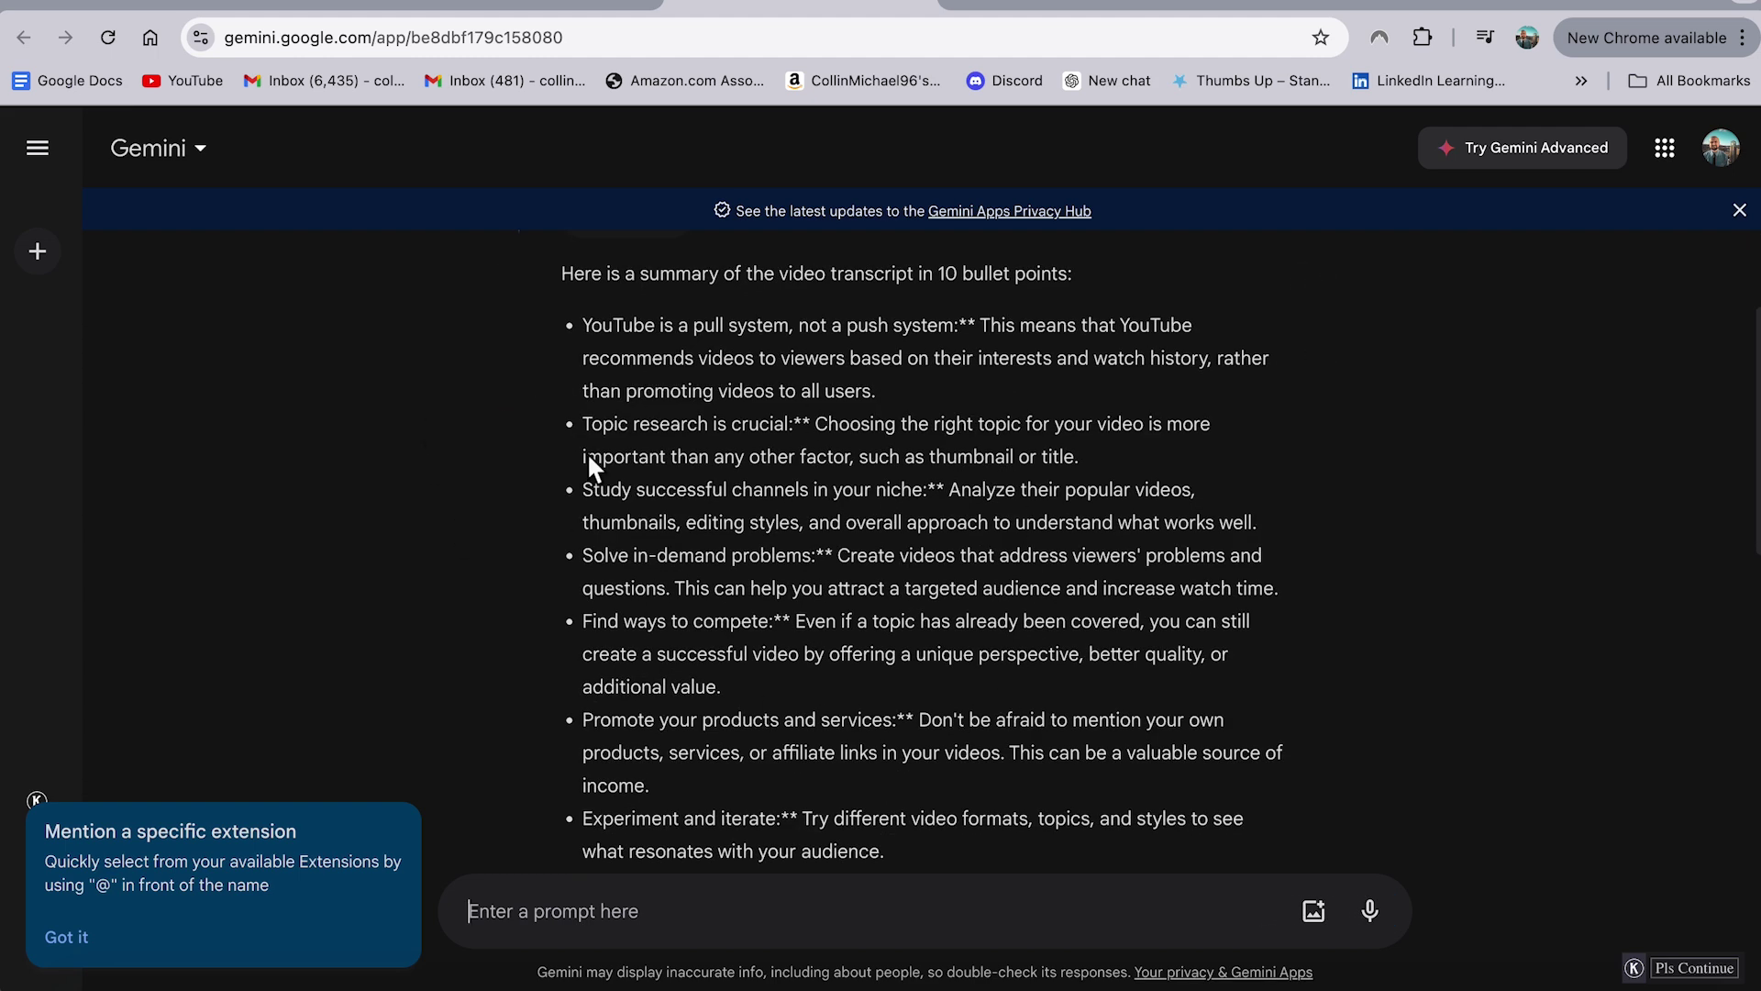
scroll(980, 514, "up", 1)
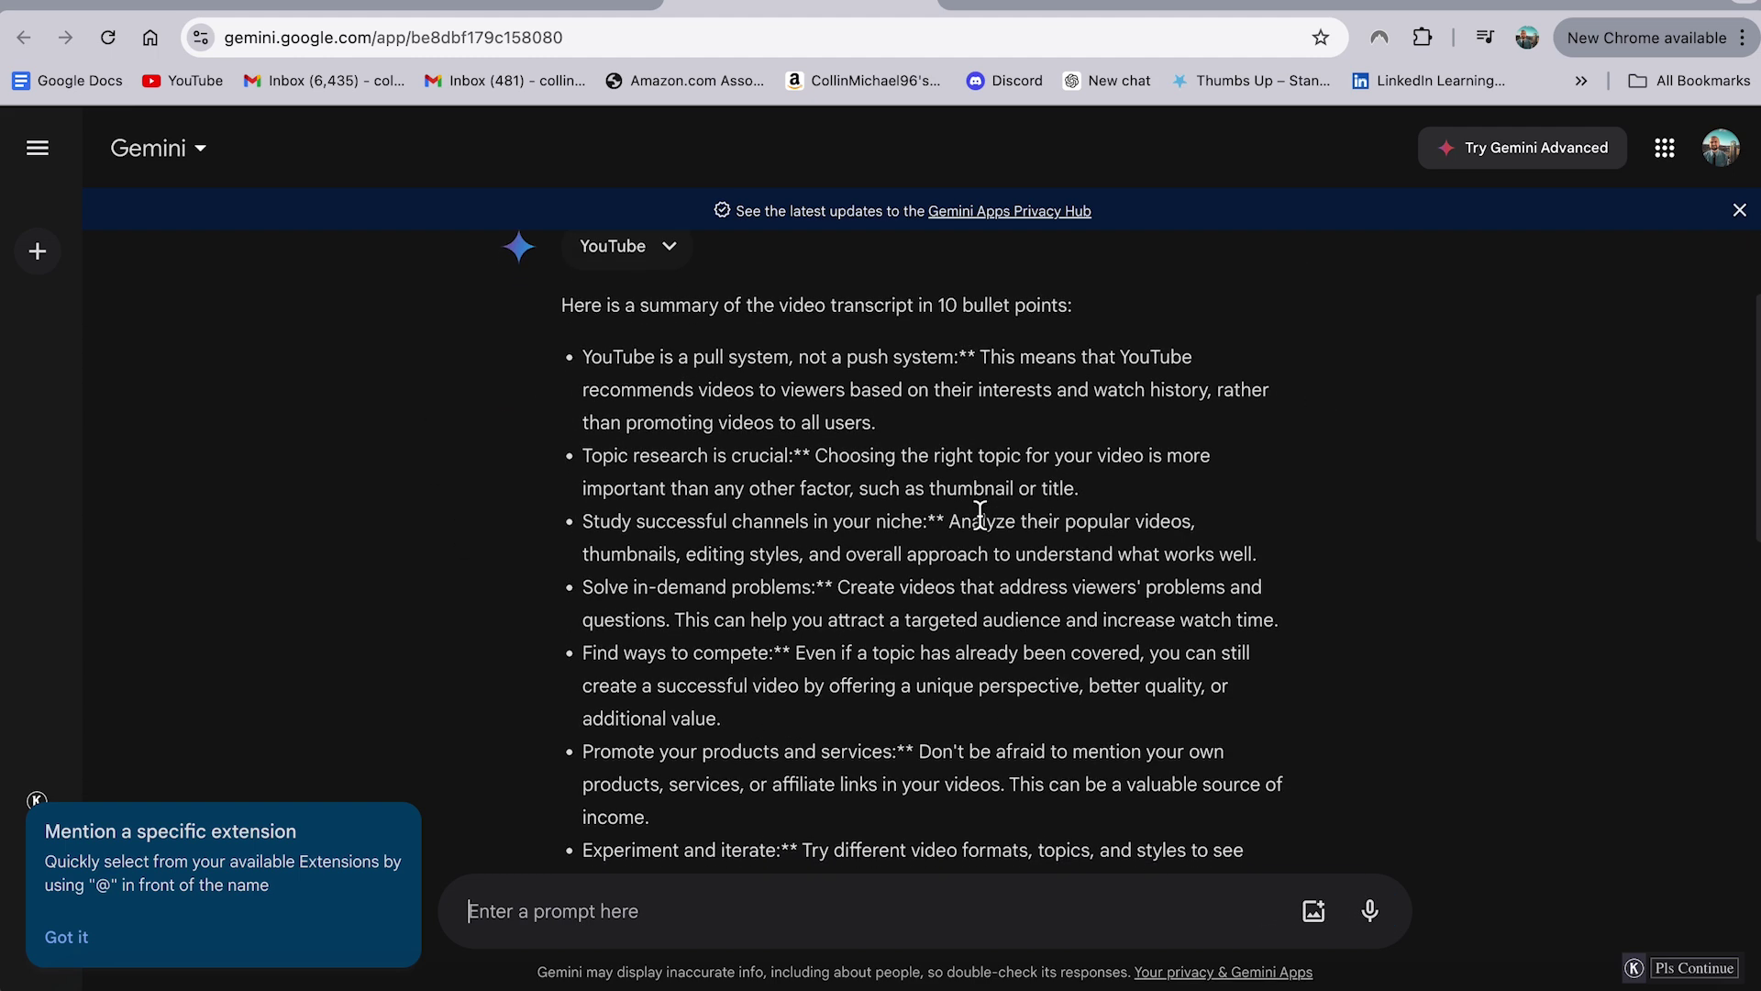
scroll(916, 495, "down", 10)
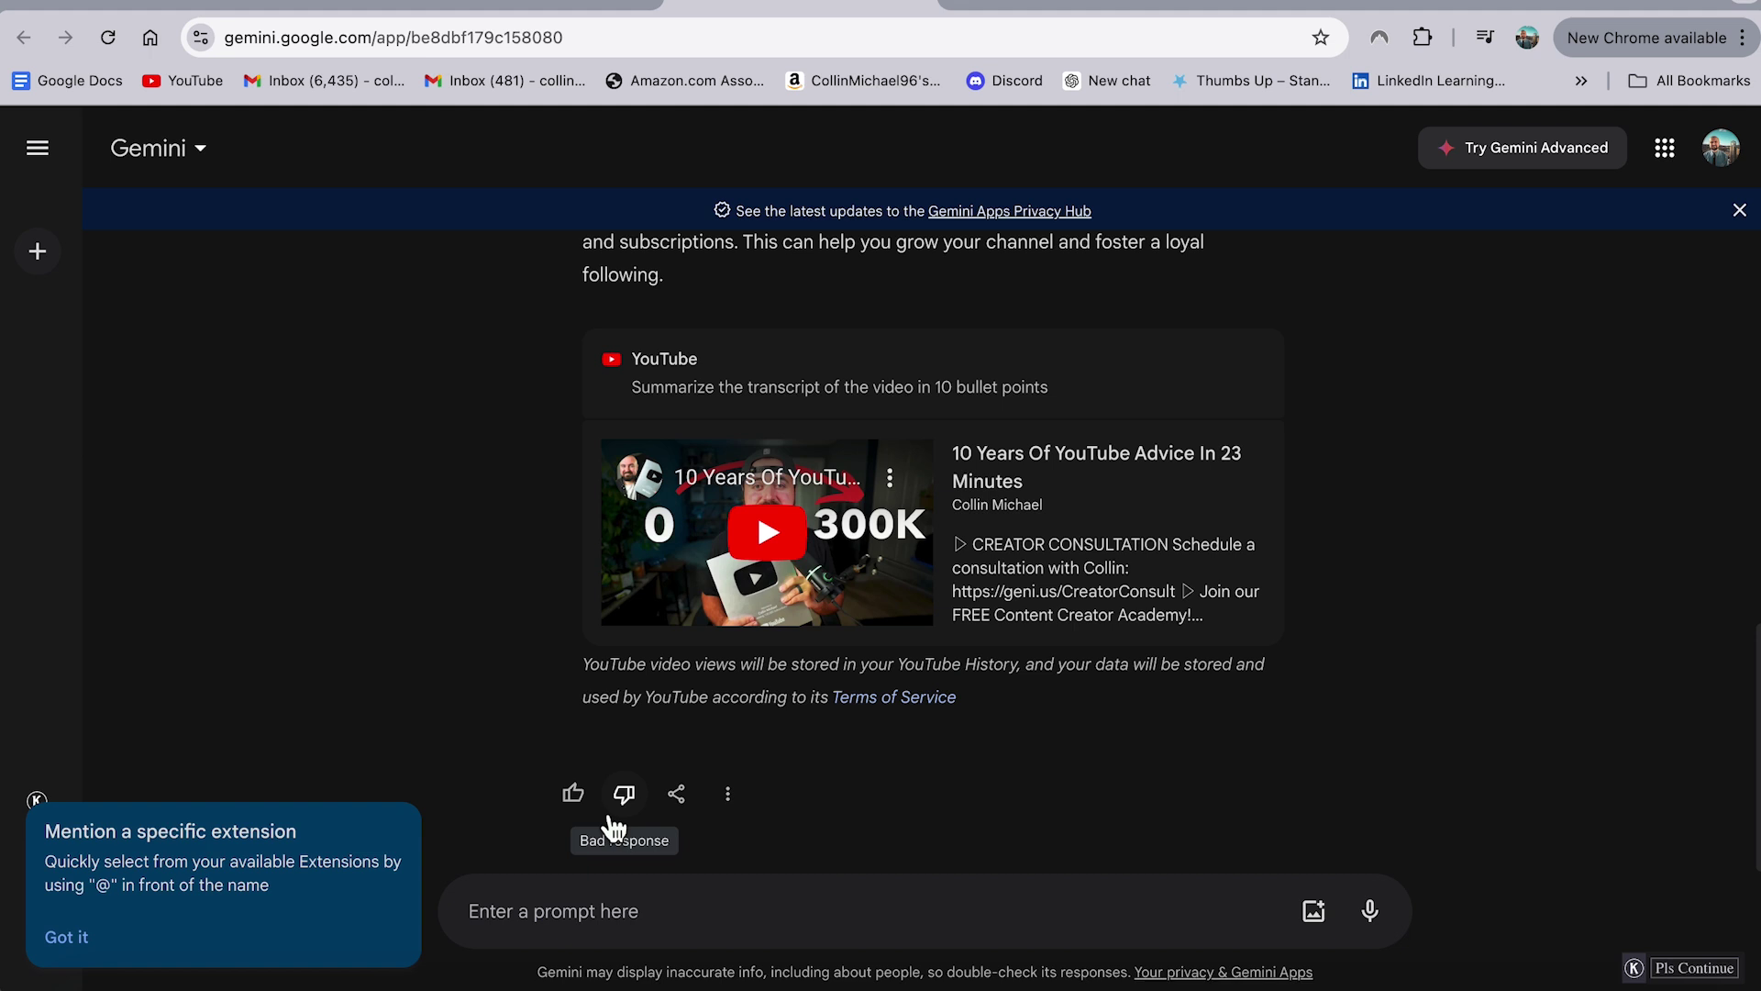
type("turn ea")
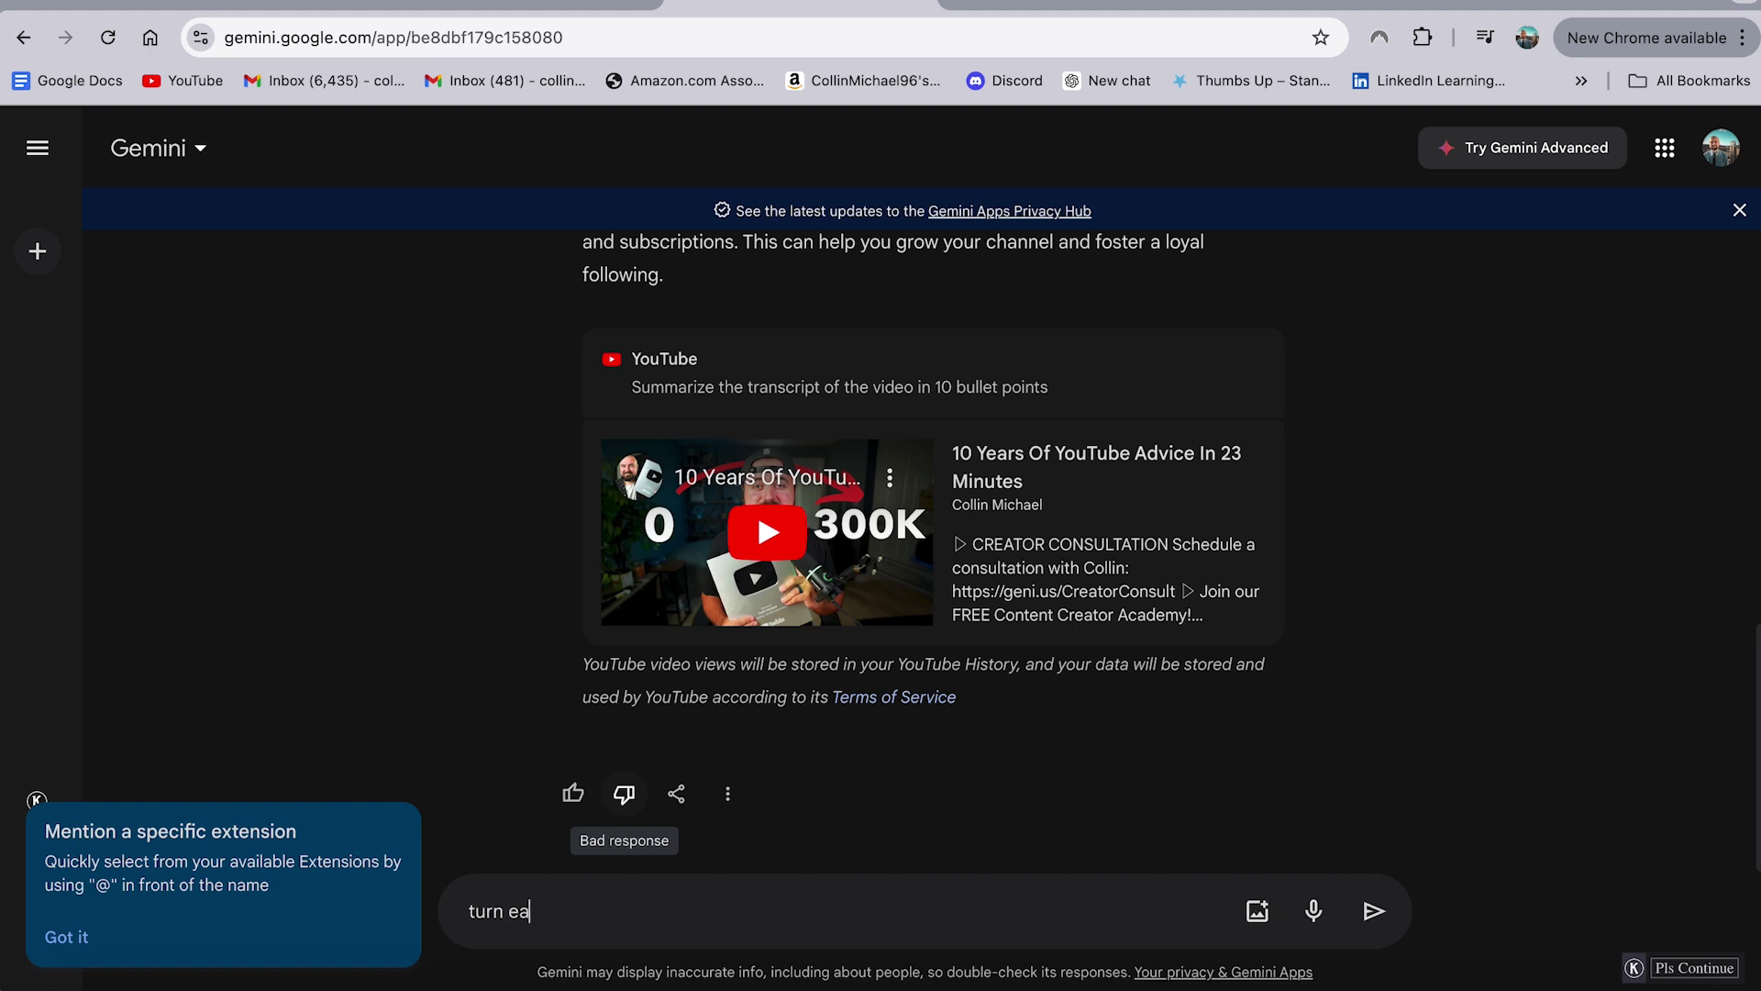
type("ch of these points into")
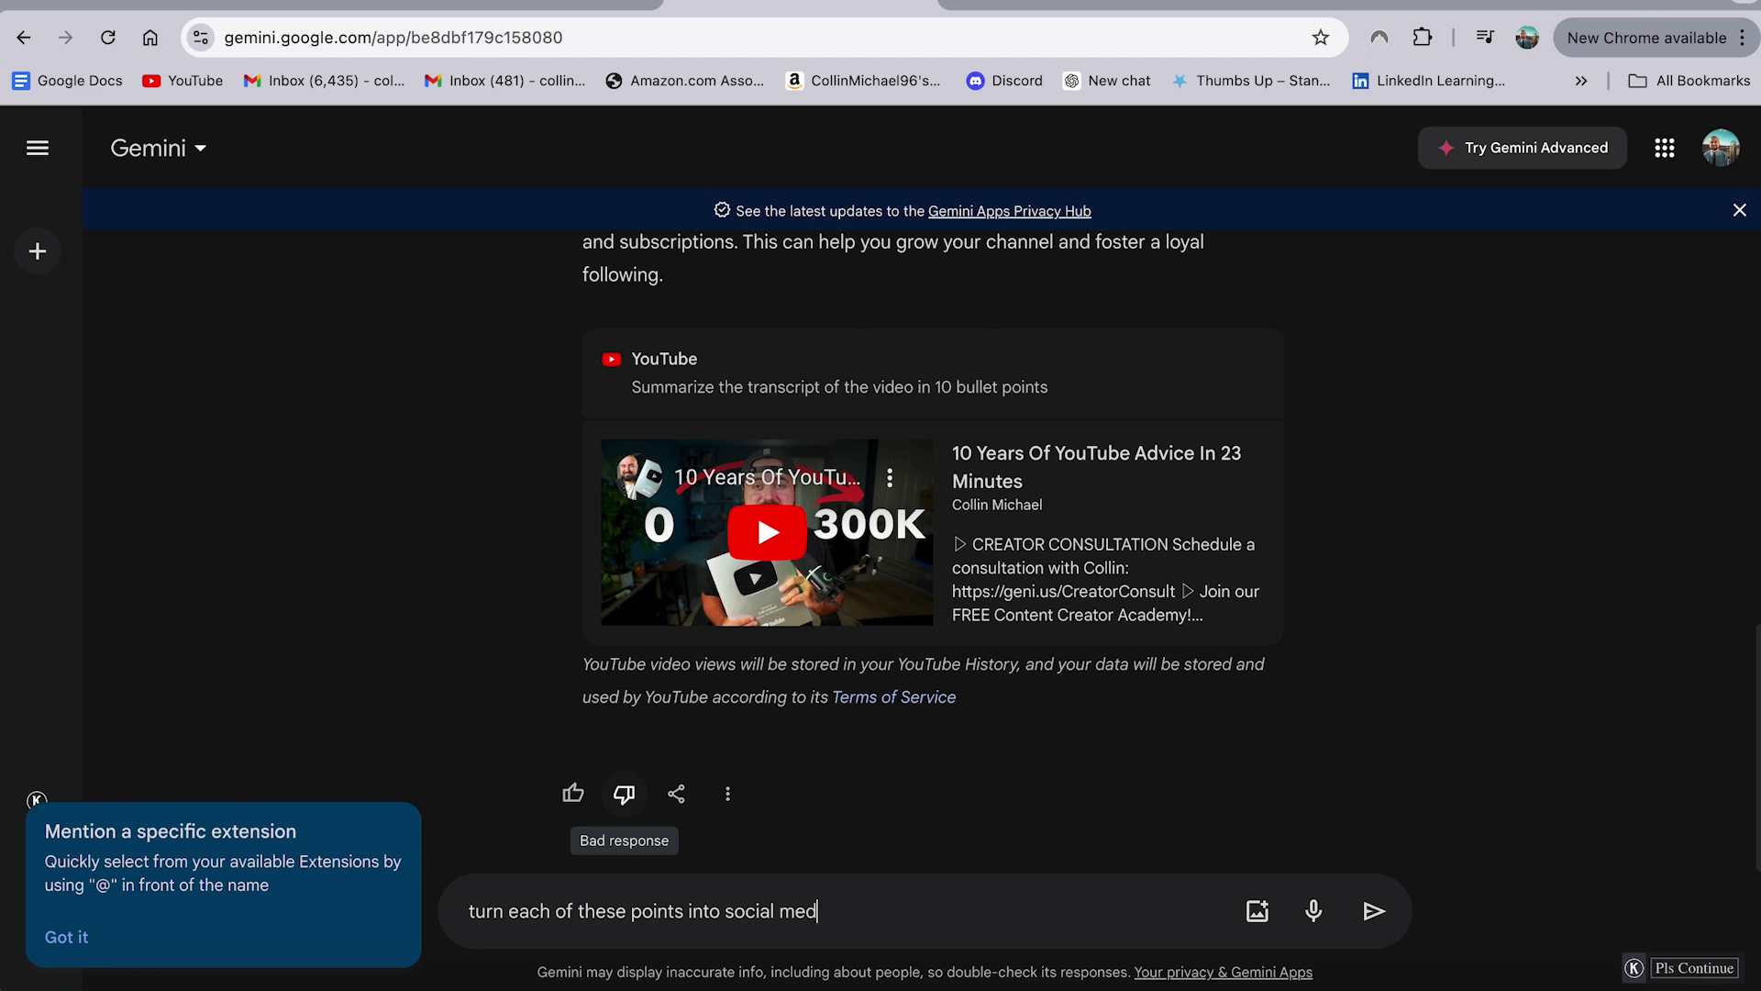
type(" social media posts")
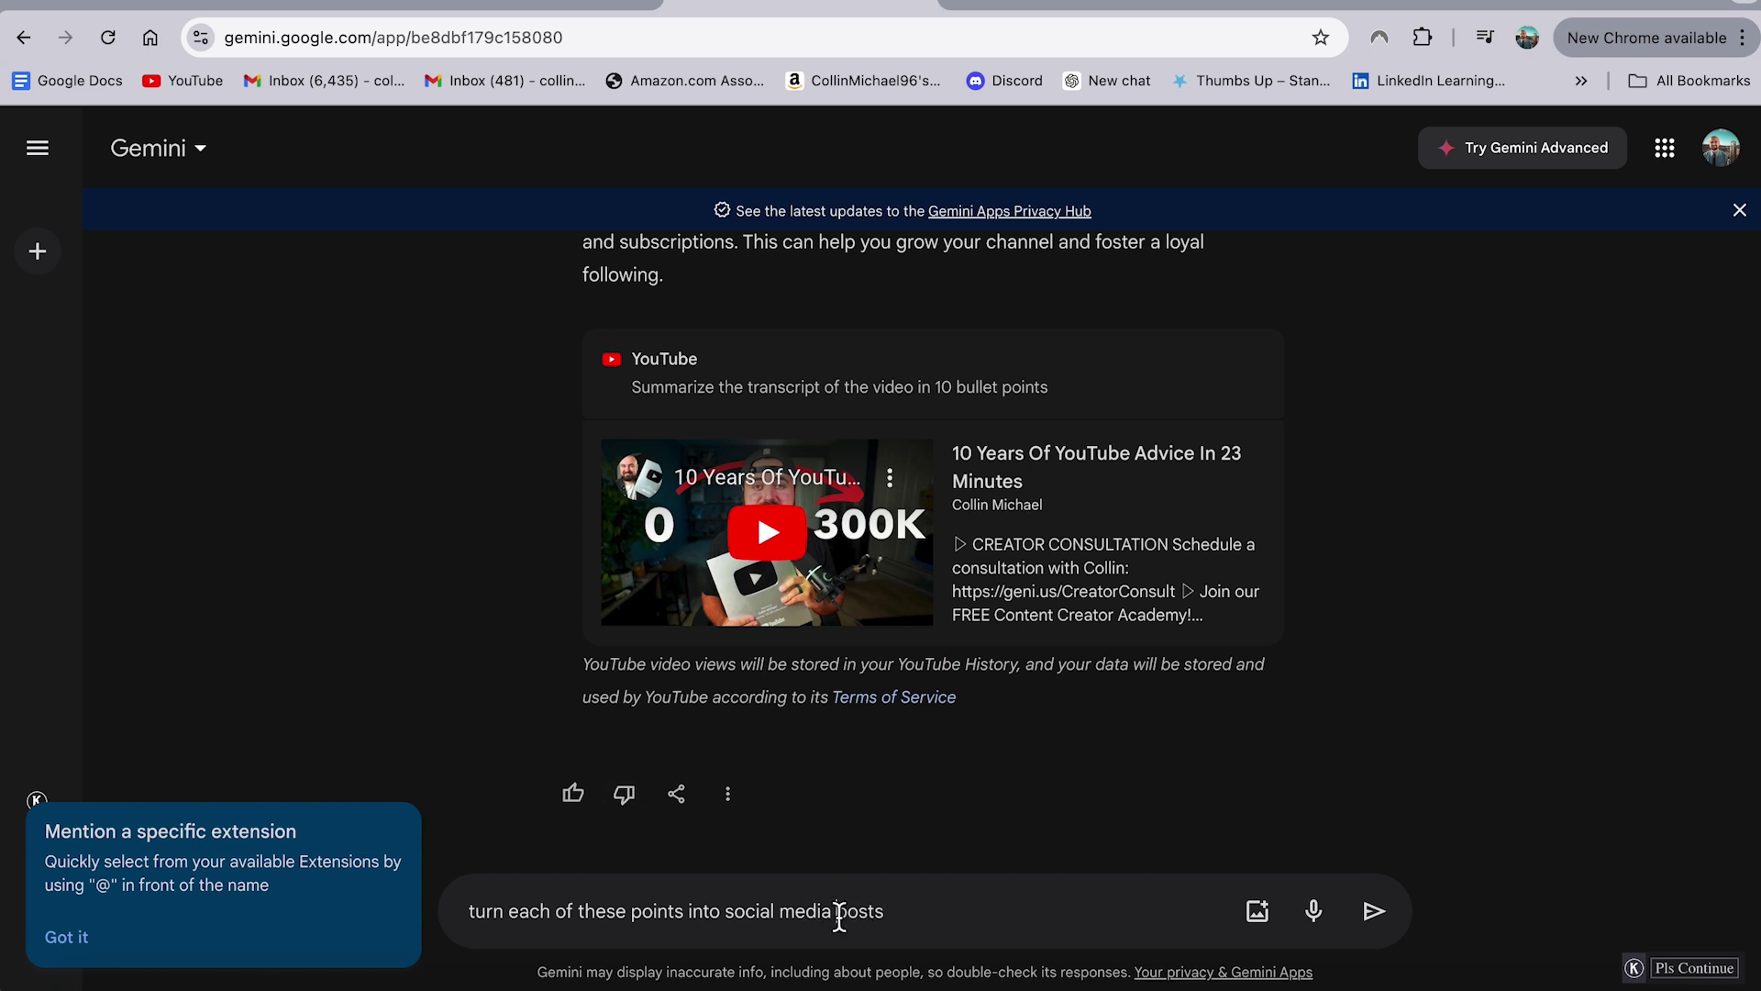
left_click(837, 912)
type("paragraph p")
key("Return")
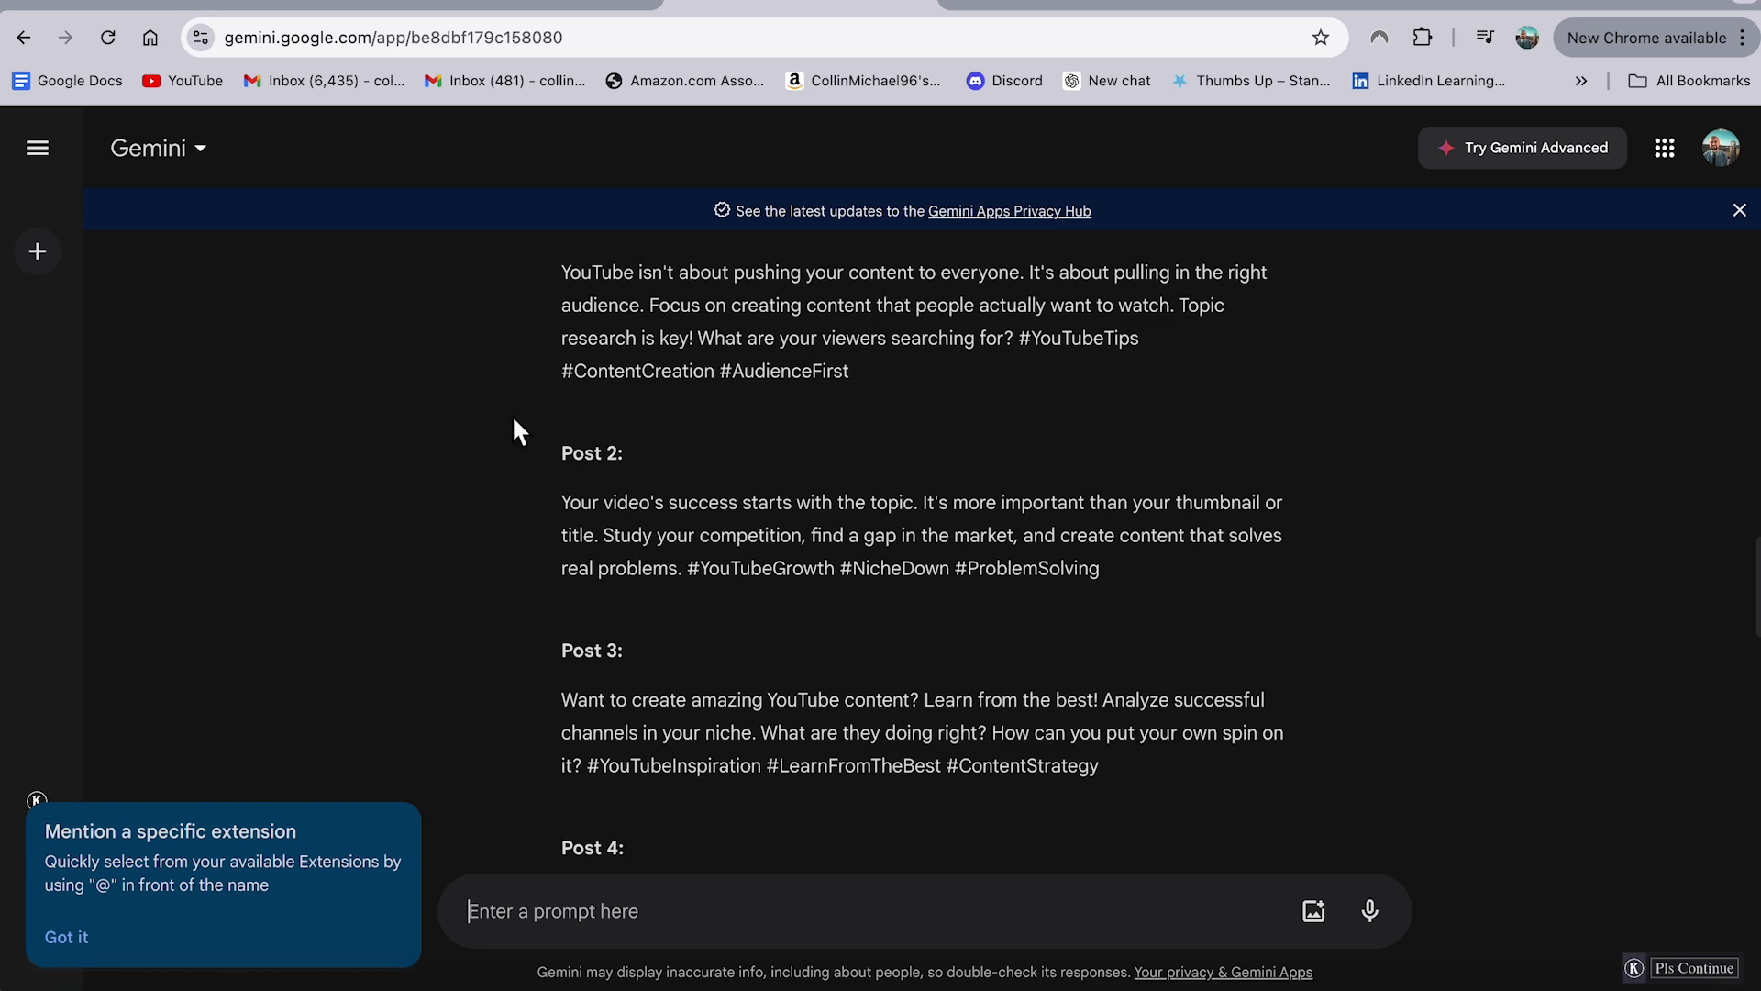
- Select the Post 2 text, from 'Post 2:' through 'real problems.'
left_click_drag(550, 460, 681, 565)
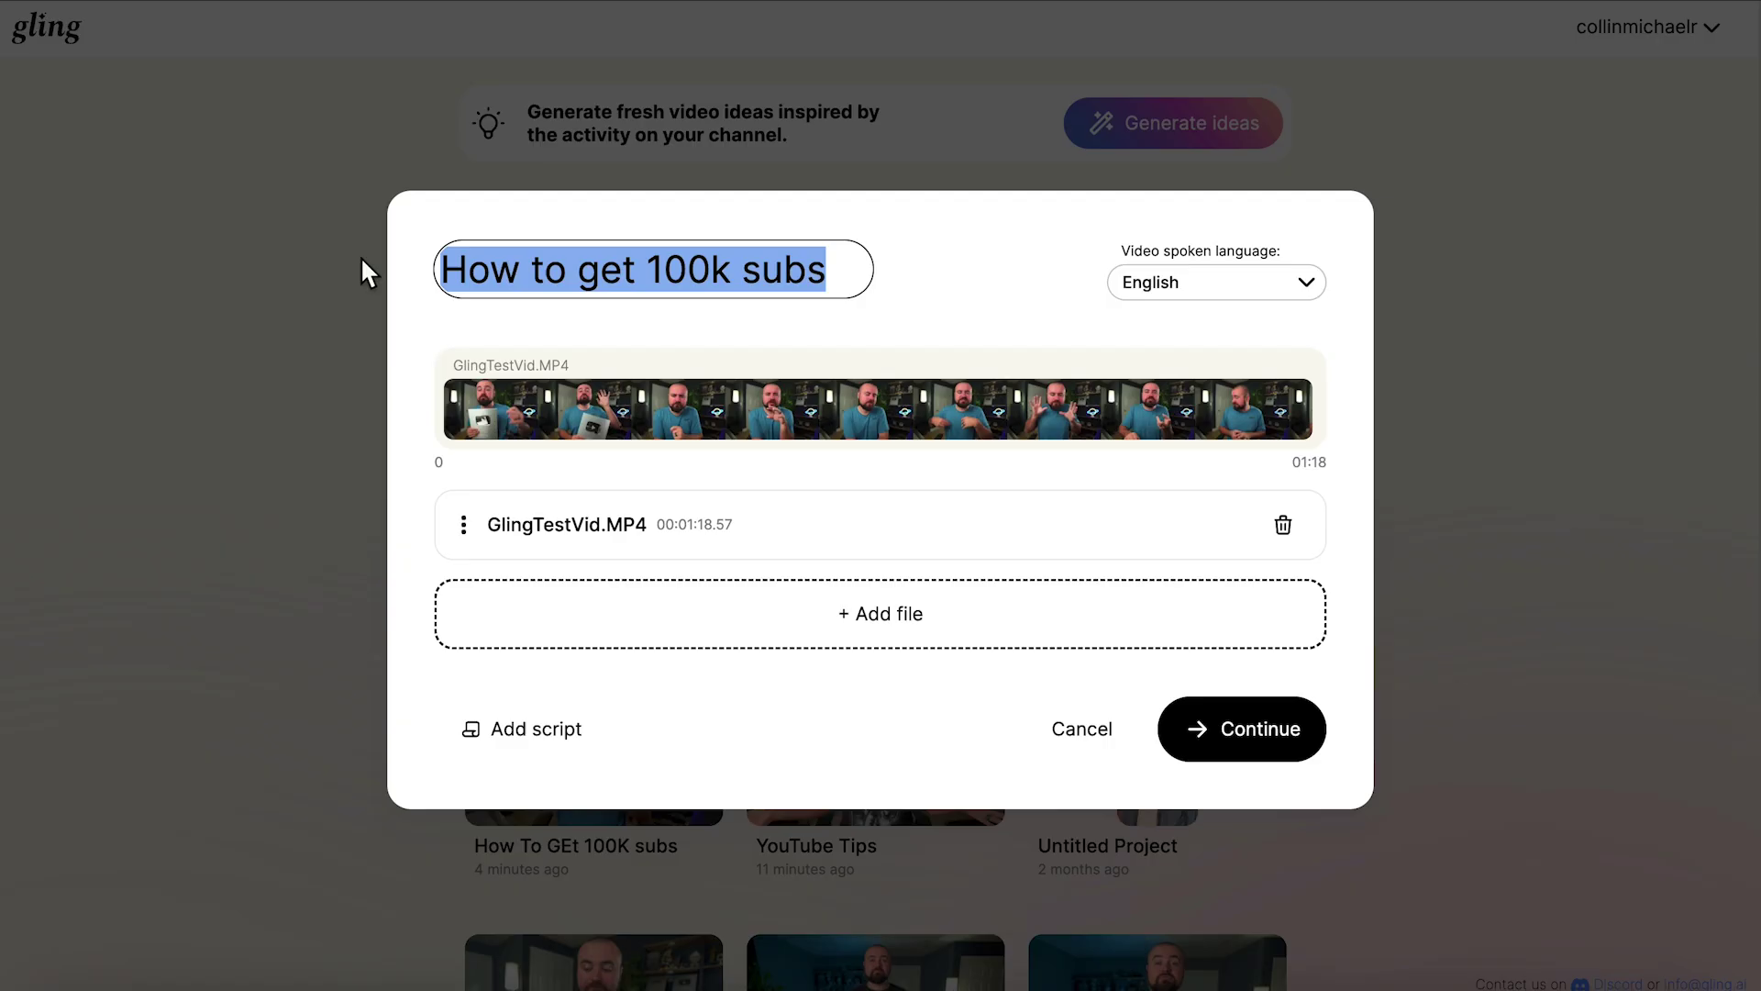
- Title the project 'How to get 100k subs', turn off 'Cut bad takes', and start Enhance and edit
type("How ")
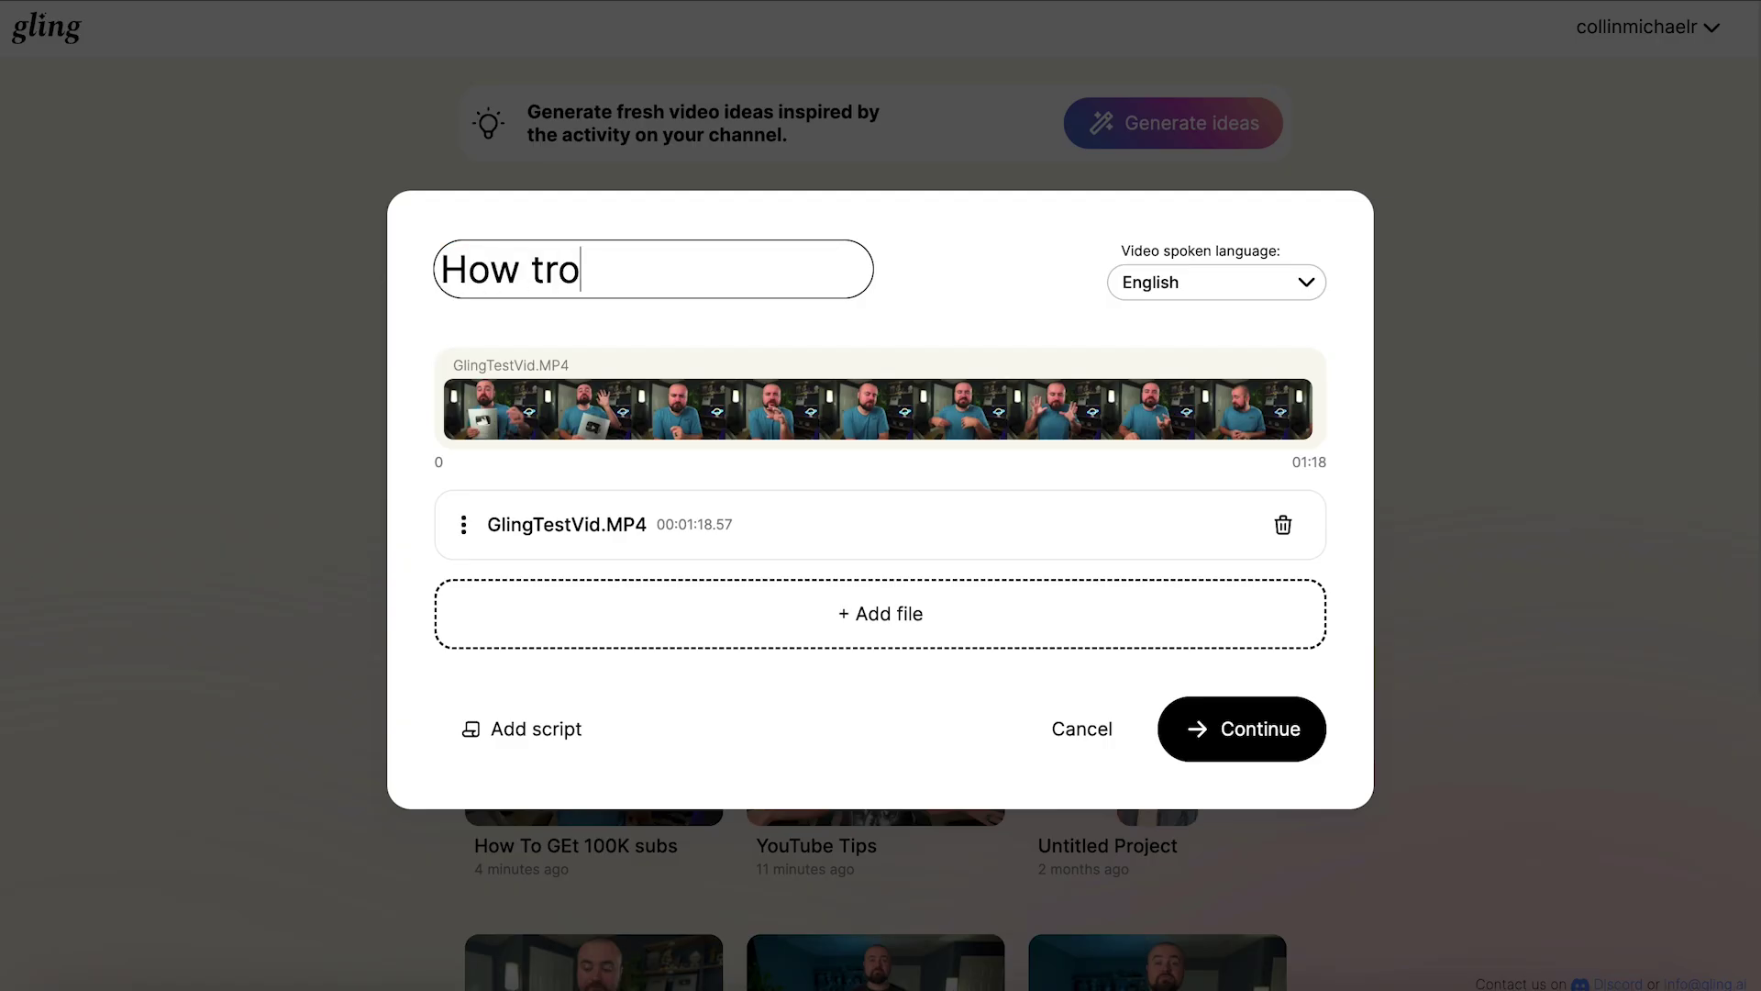
type("to get 100k ")
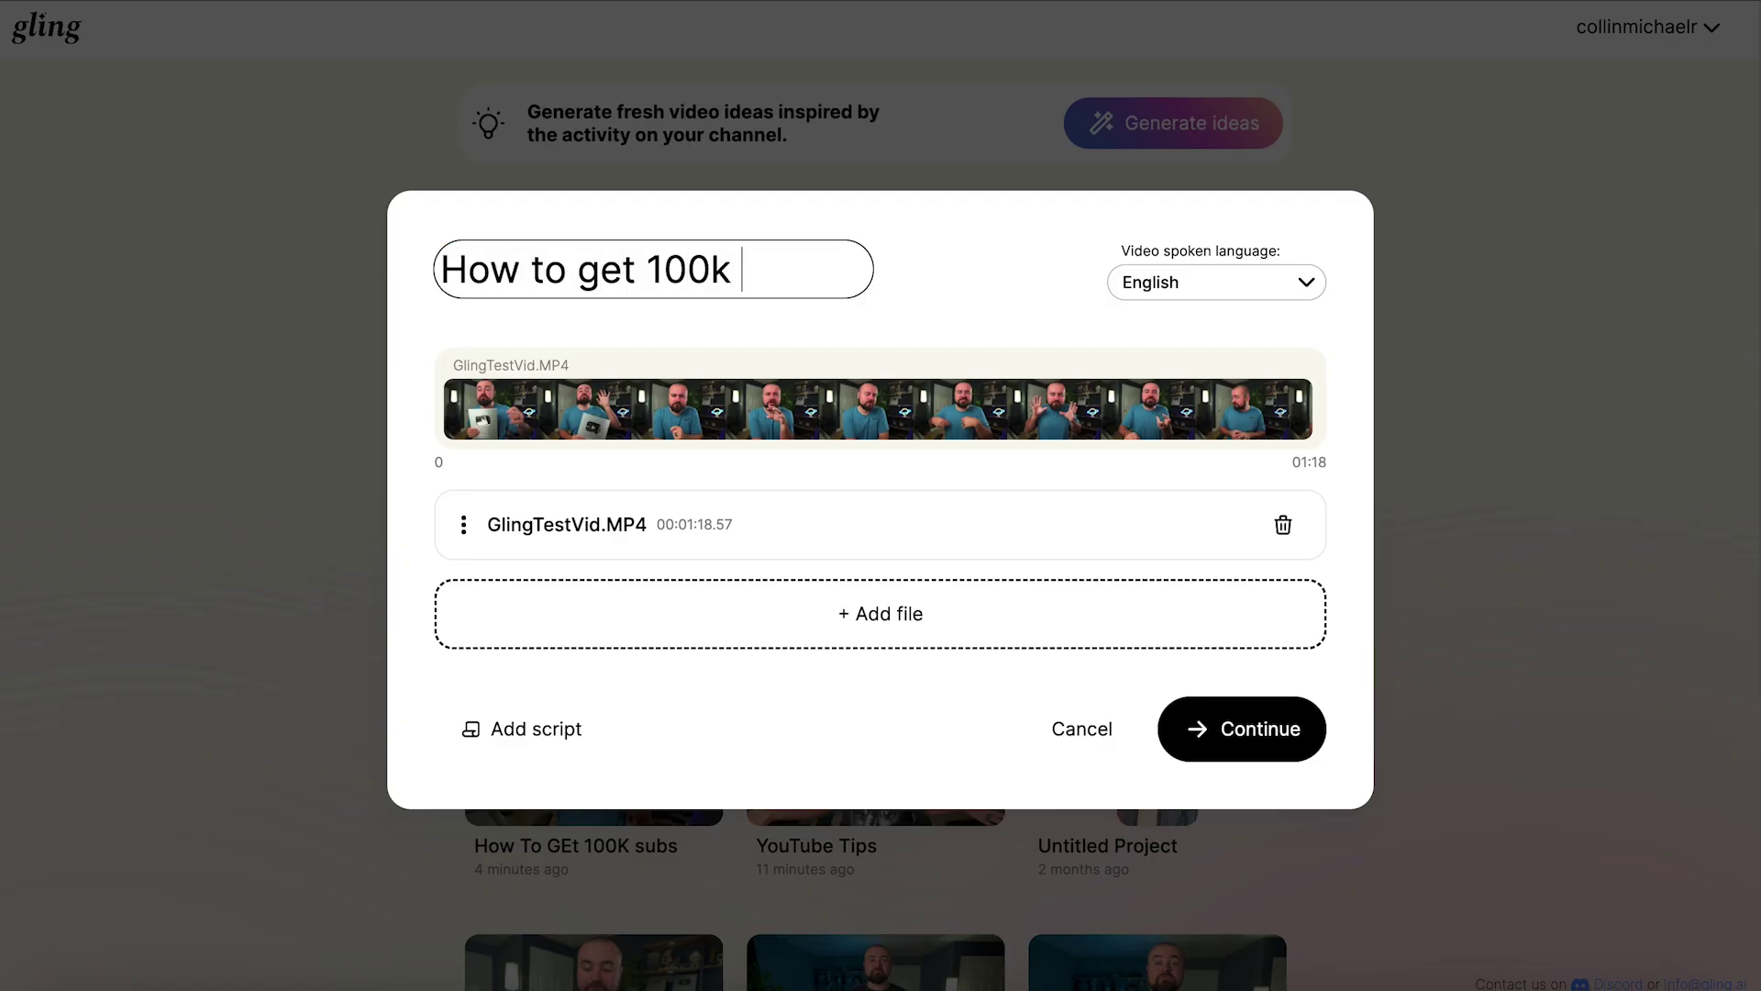
type("subs")
left_click(924, 325)
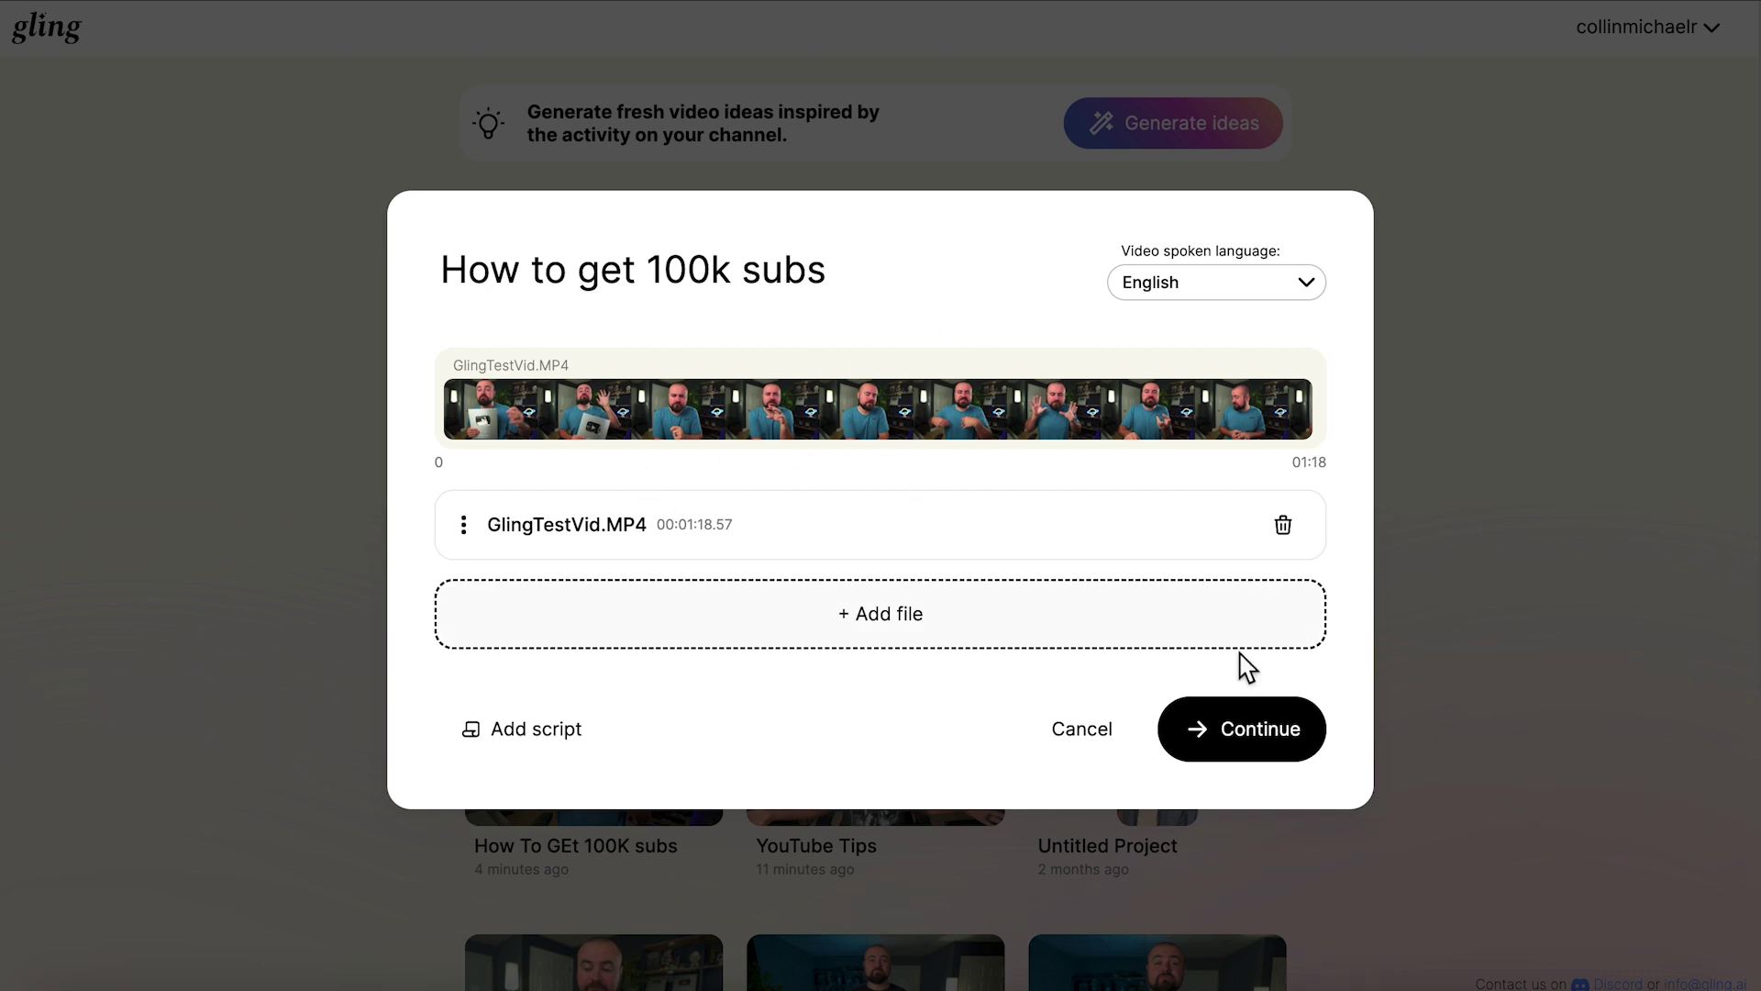
left_click(1223, 748)
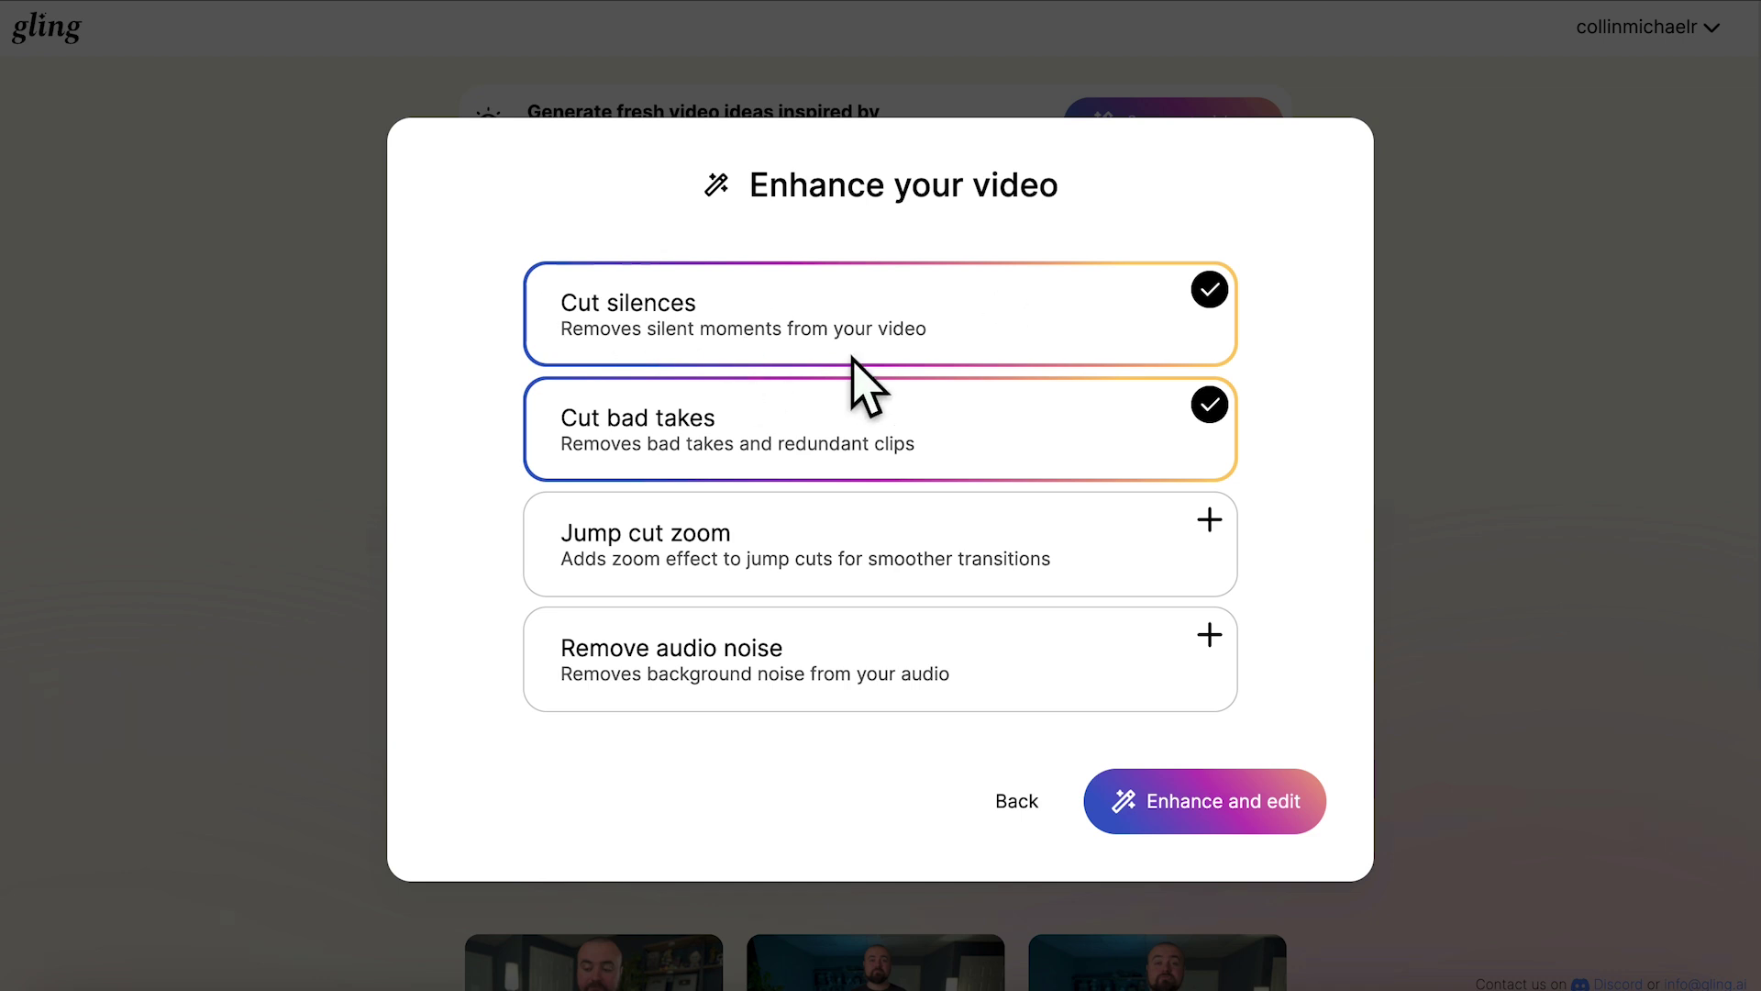
left_click(662, 451)
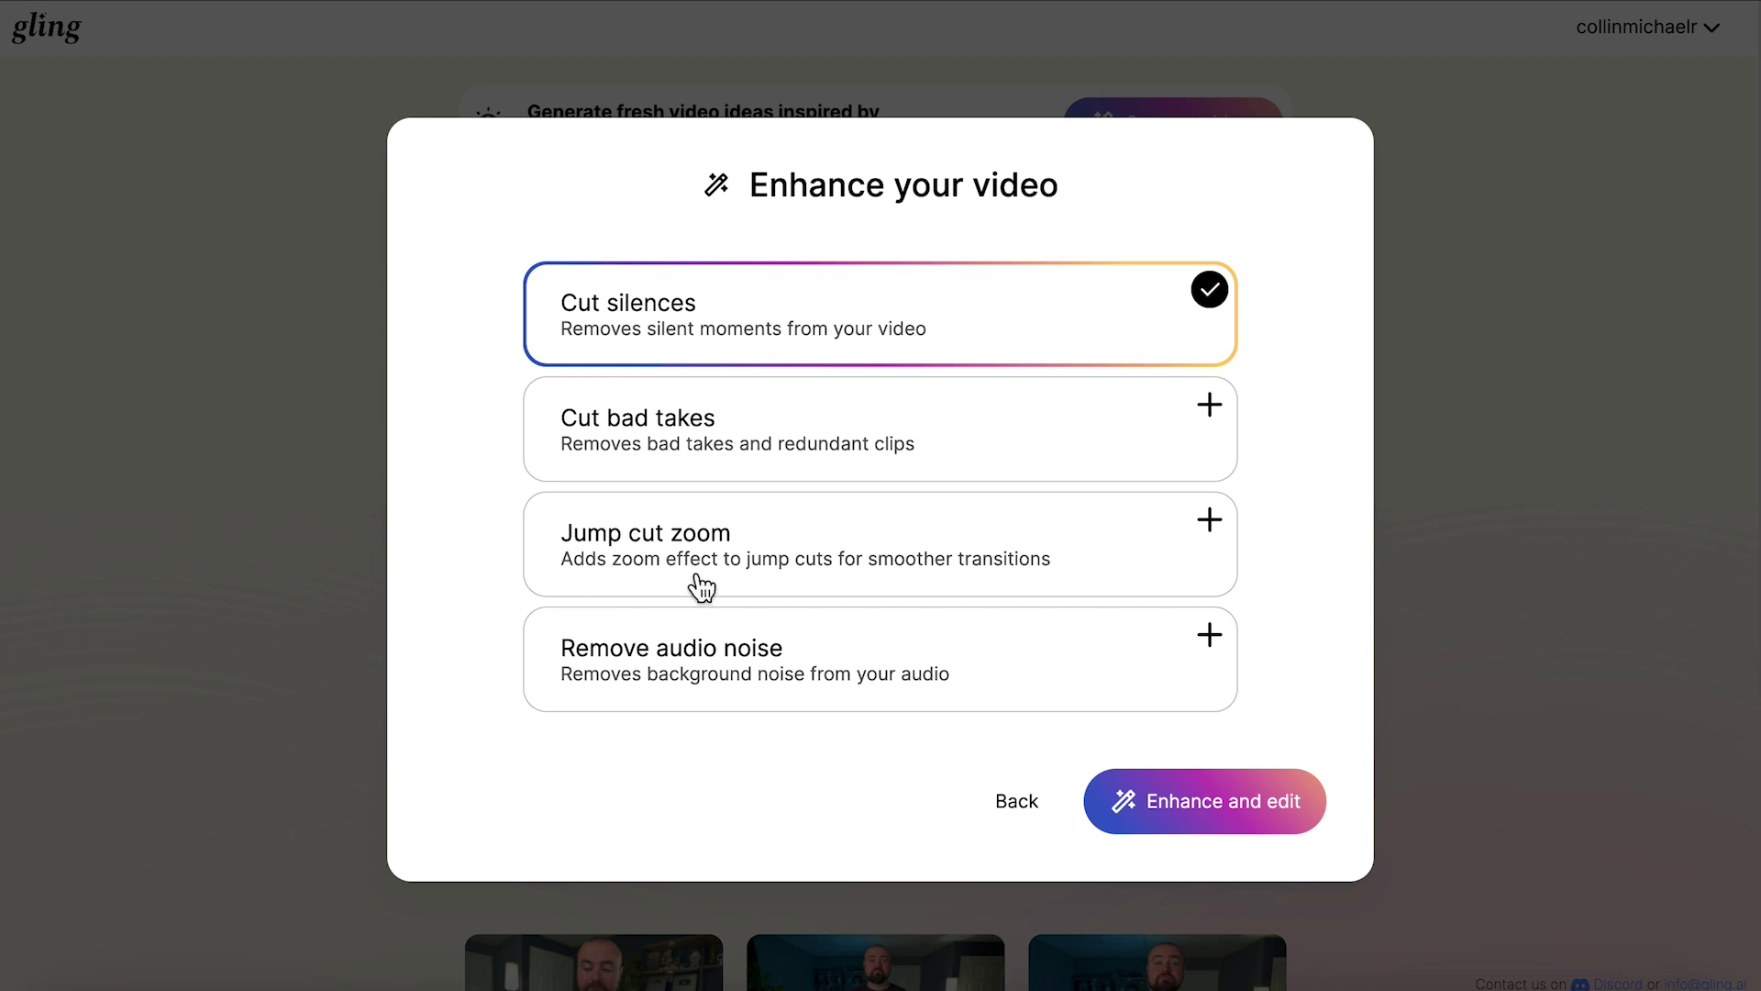
left_click(1239, 813)
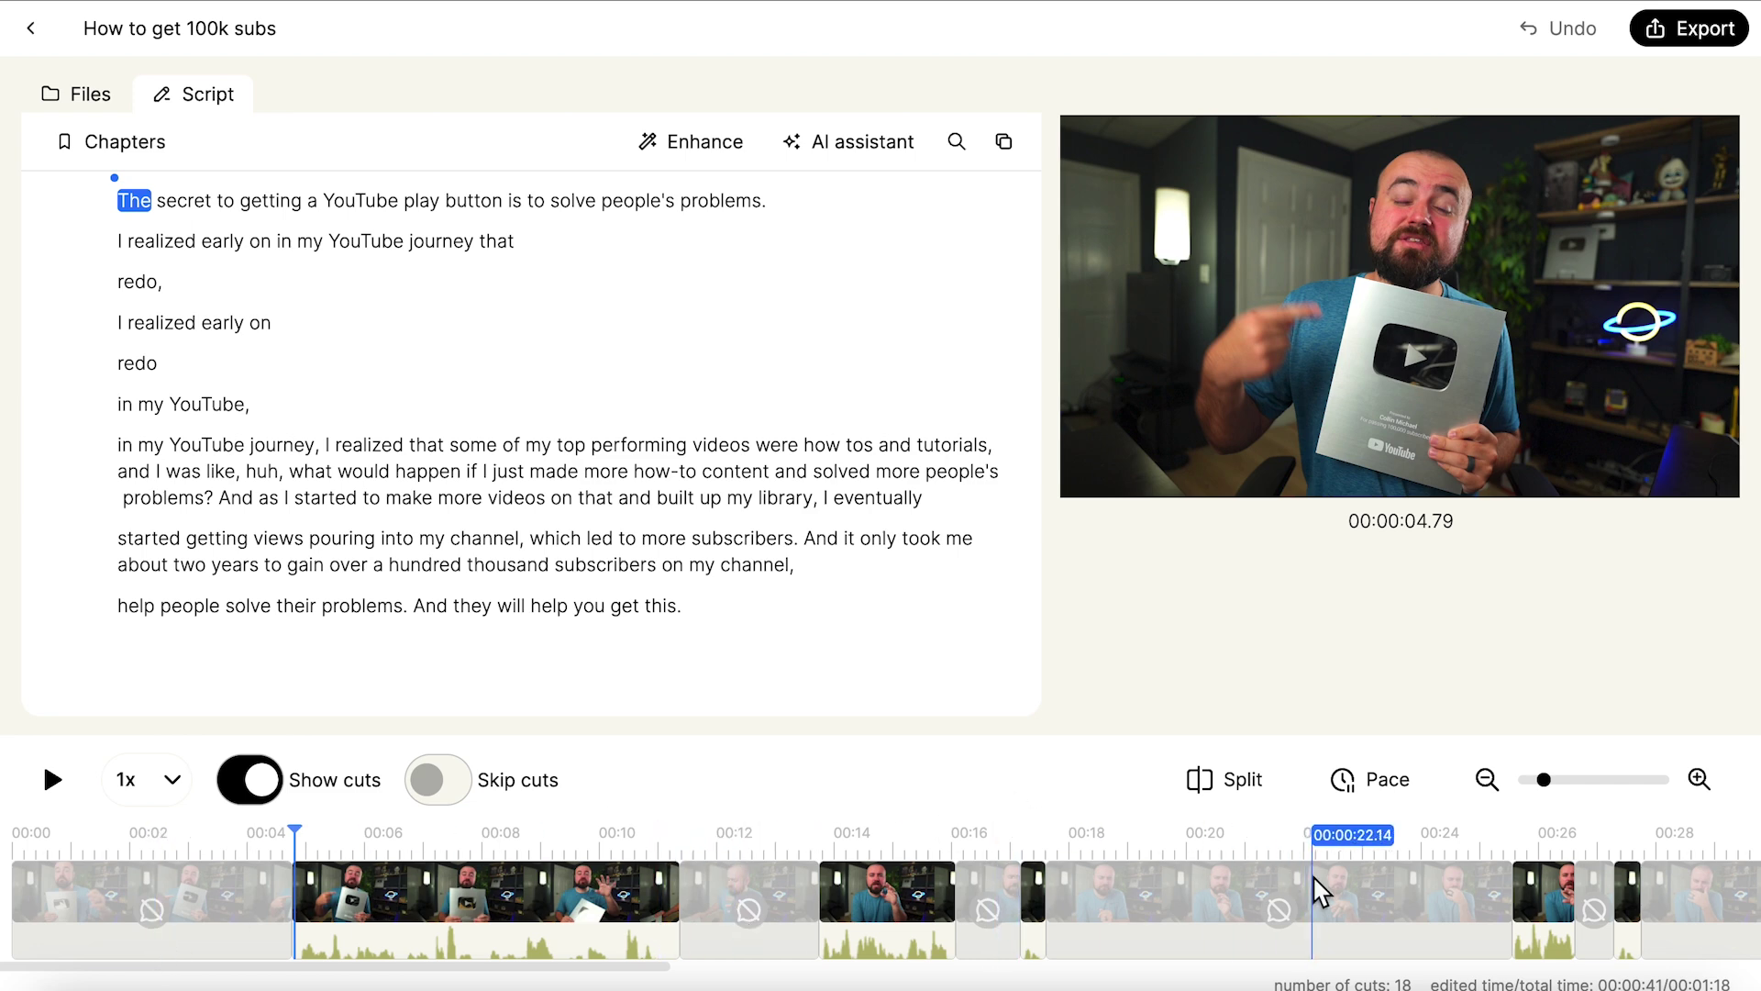
- Cut the repeated false-start script lines following the first sentence
left_click(1379, 780)
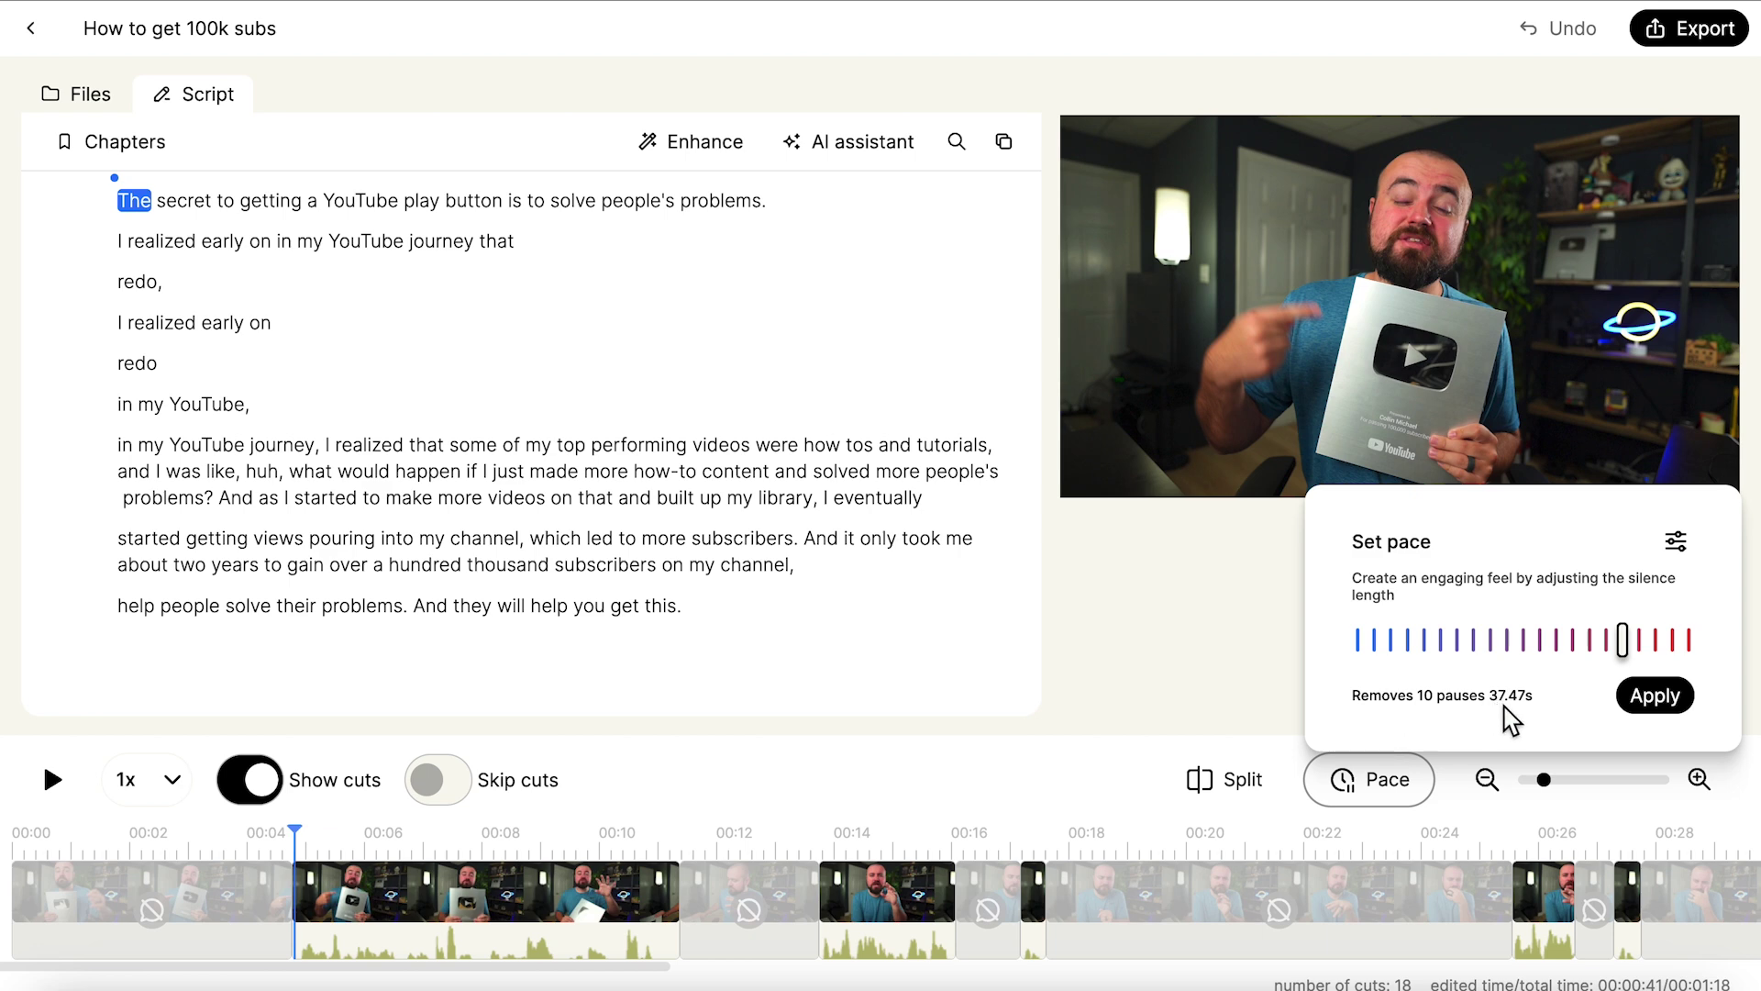
left_click(1236, 699)
scroll(1119, 884, "right", 10)
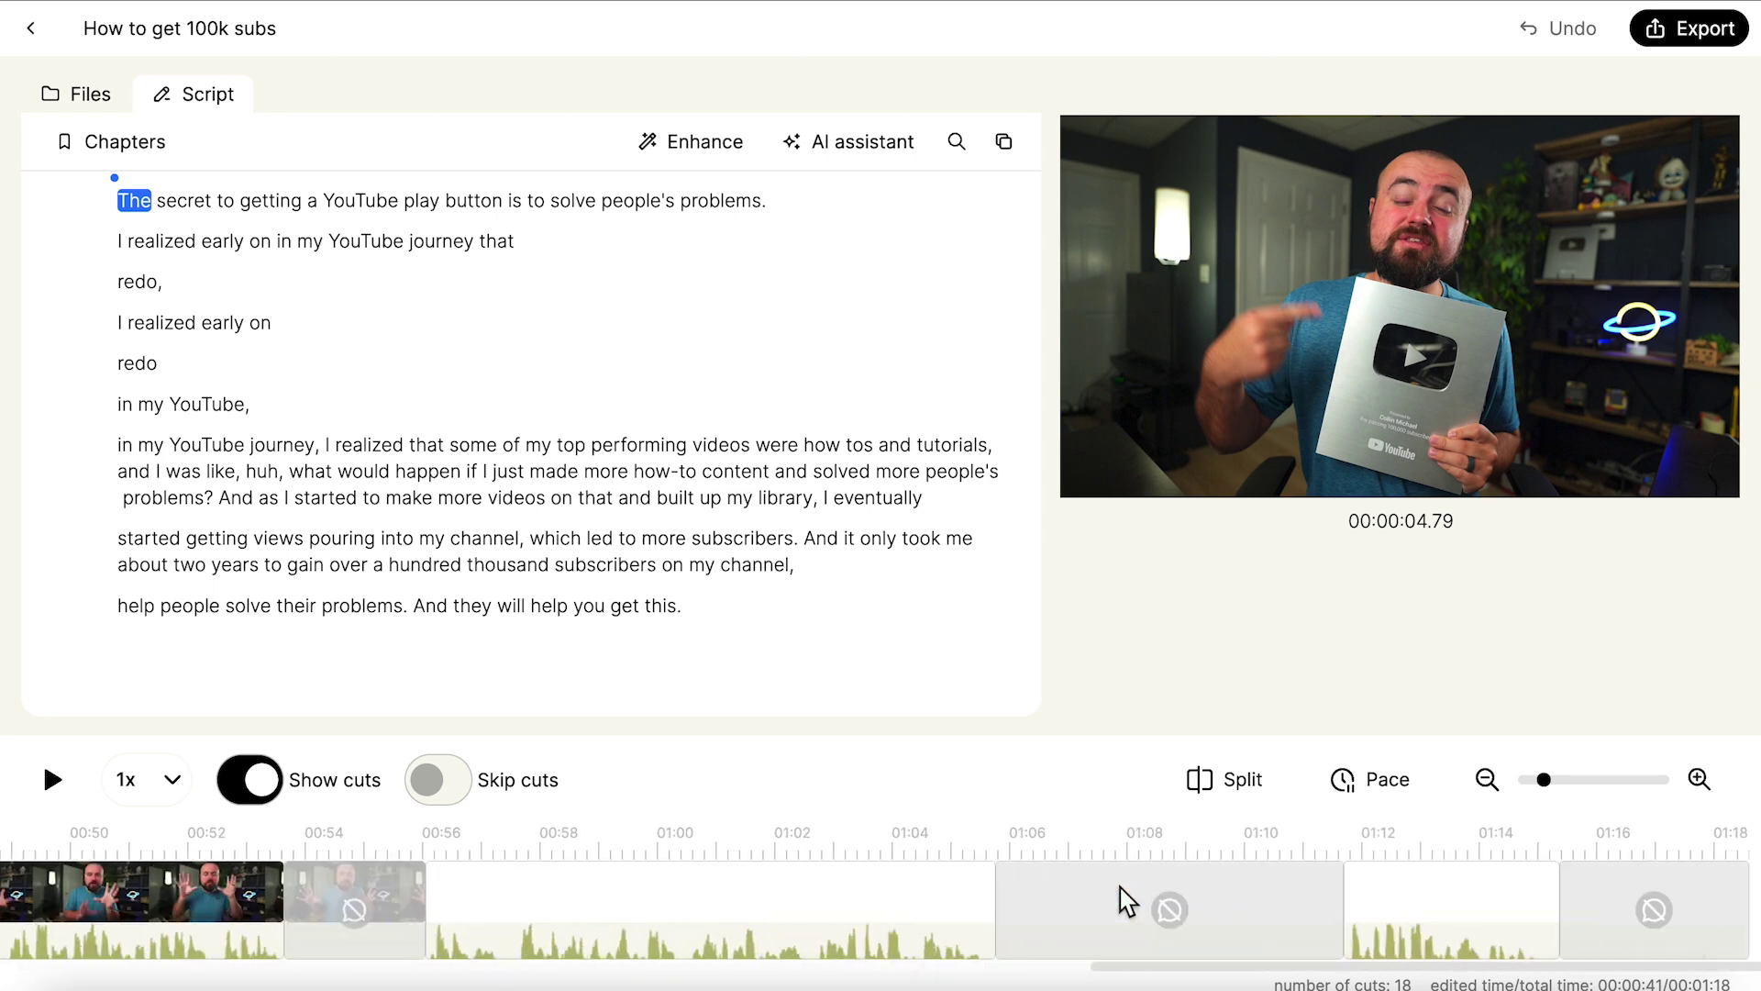
scroll(1119, 884, "left", 10)
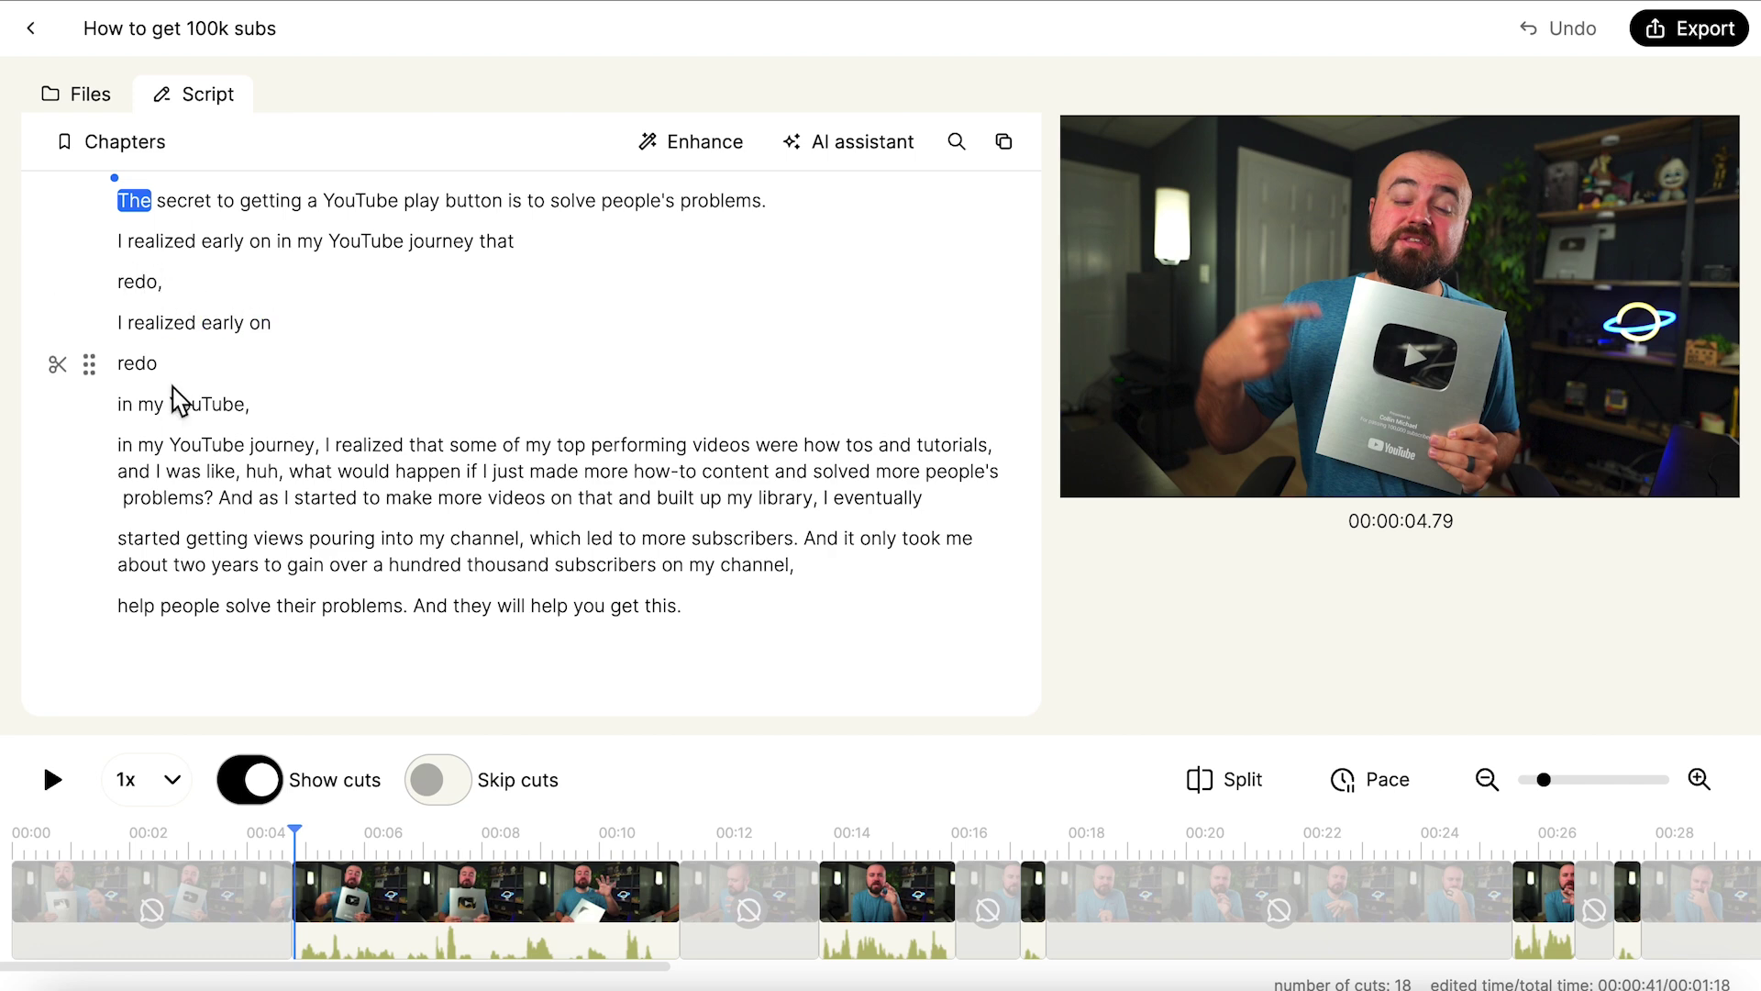
left_click_drag(270, 412, 78, 252)
left_click(73, 244)
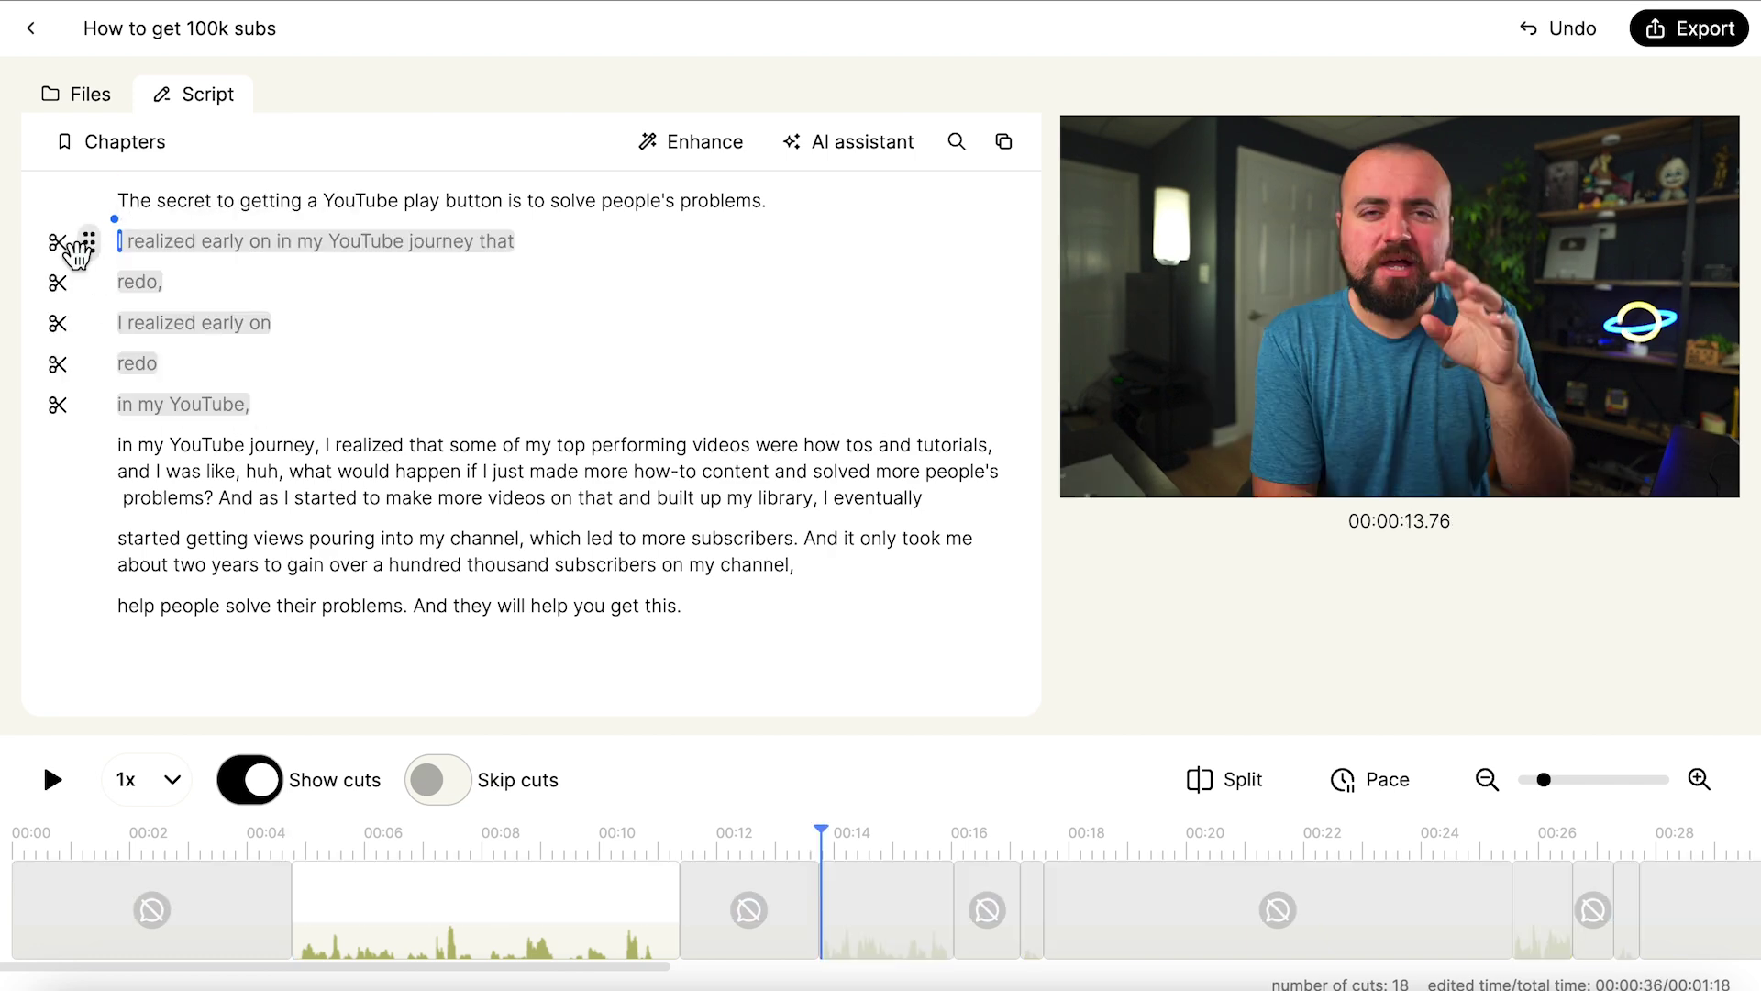
- Try a split at 00:10.96 near 'problems', undo it, and return to the first kept word
double_click(759, 200)
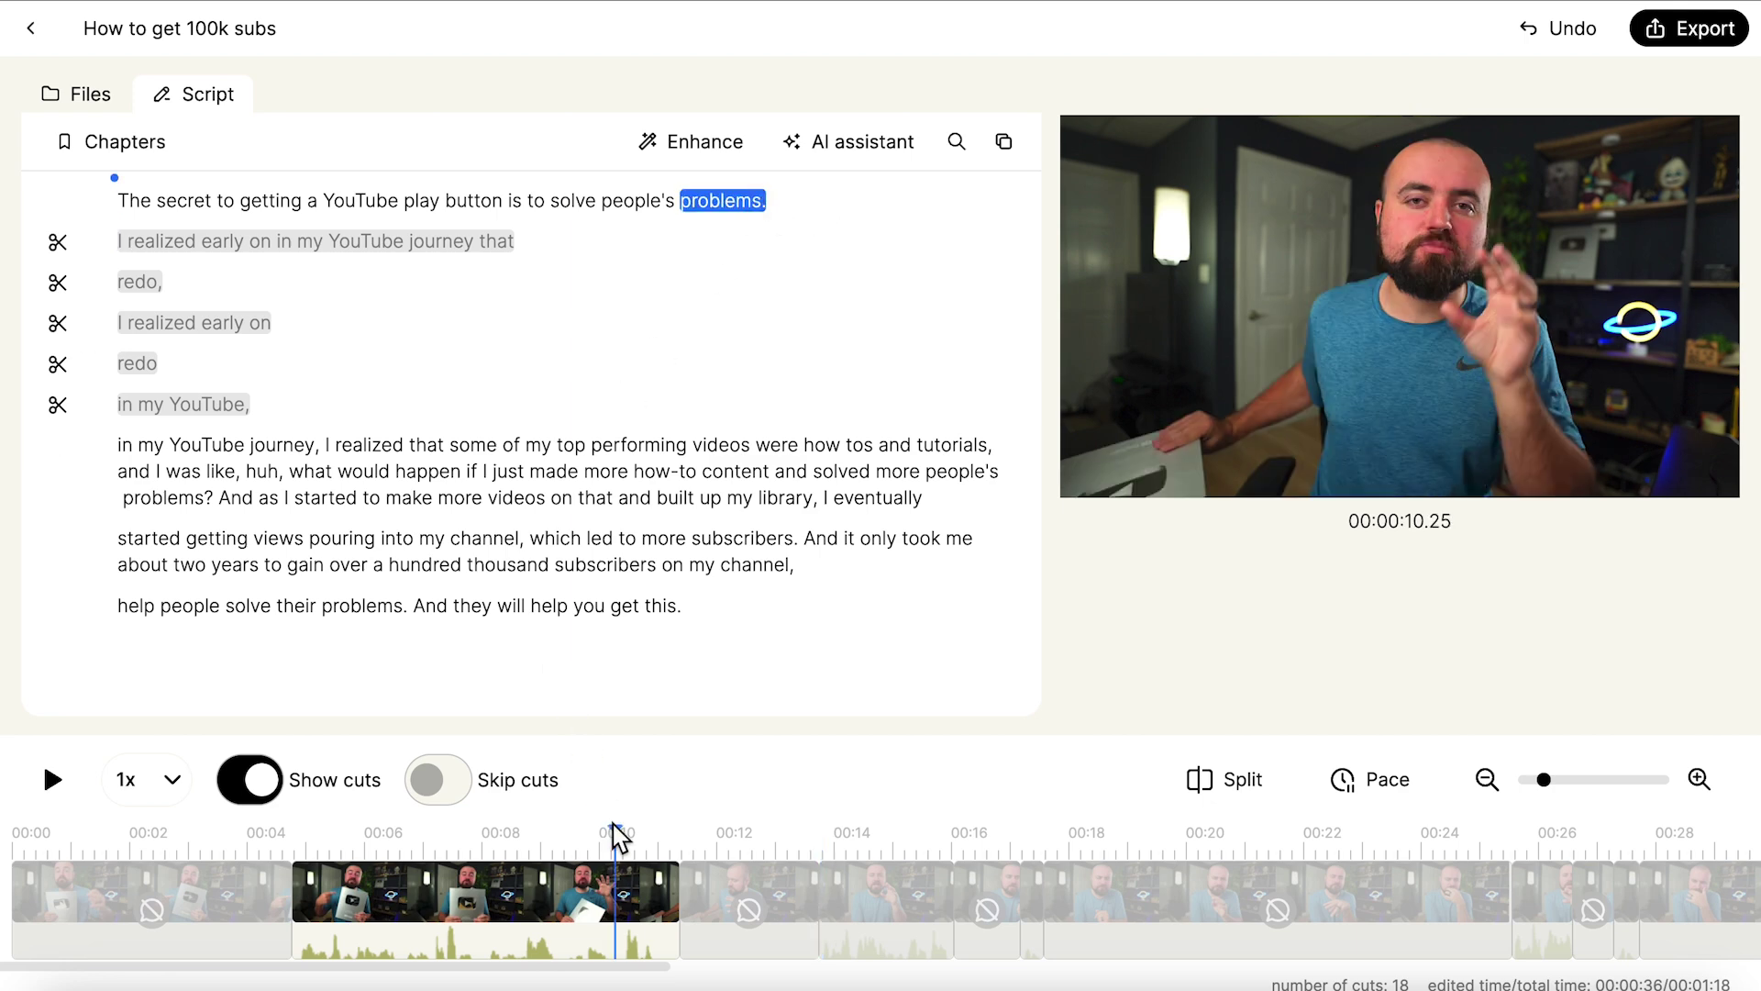
left_click_drag(615, 837, 662, 849)
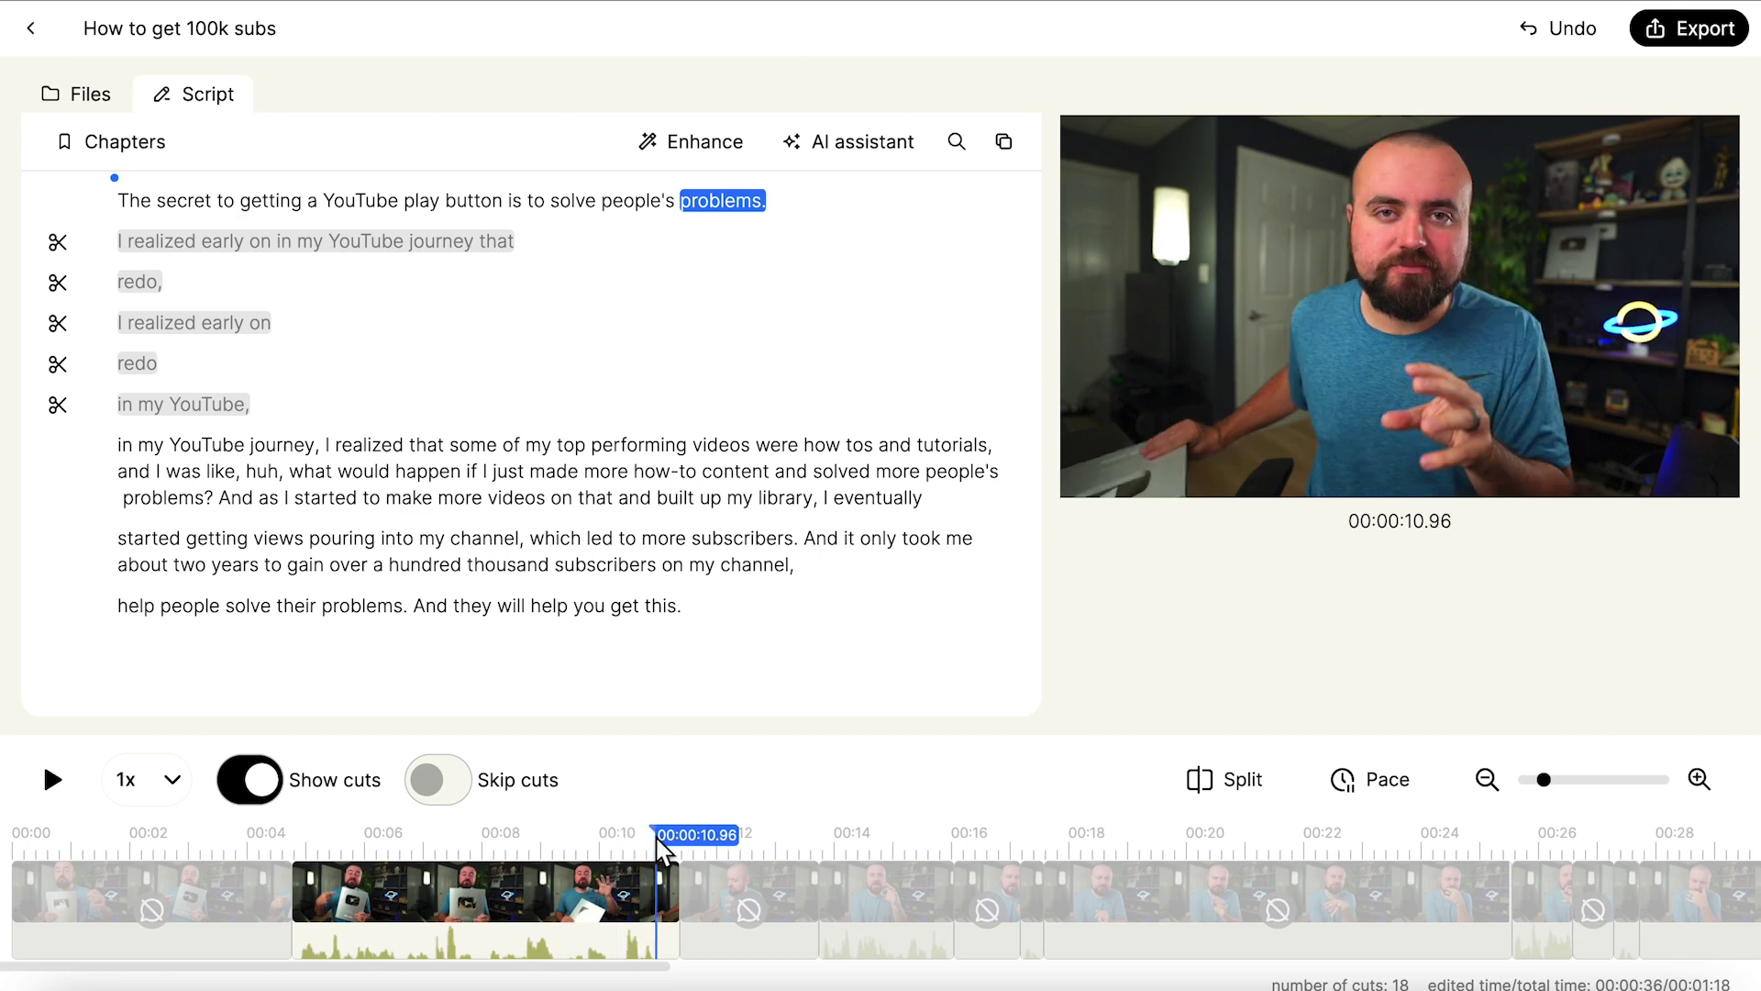
left_click(1215, 782)
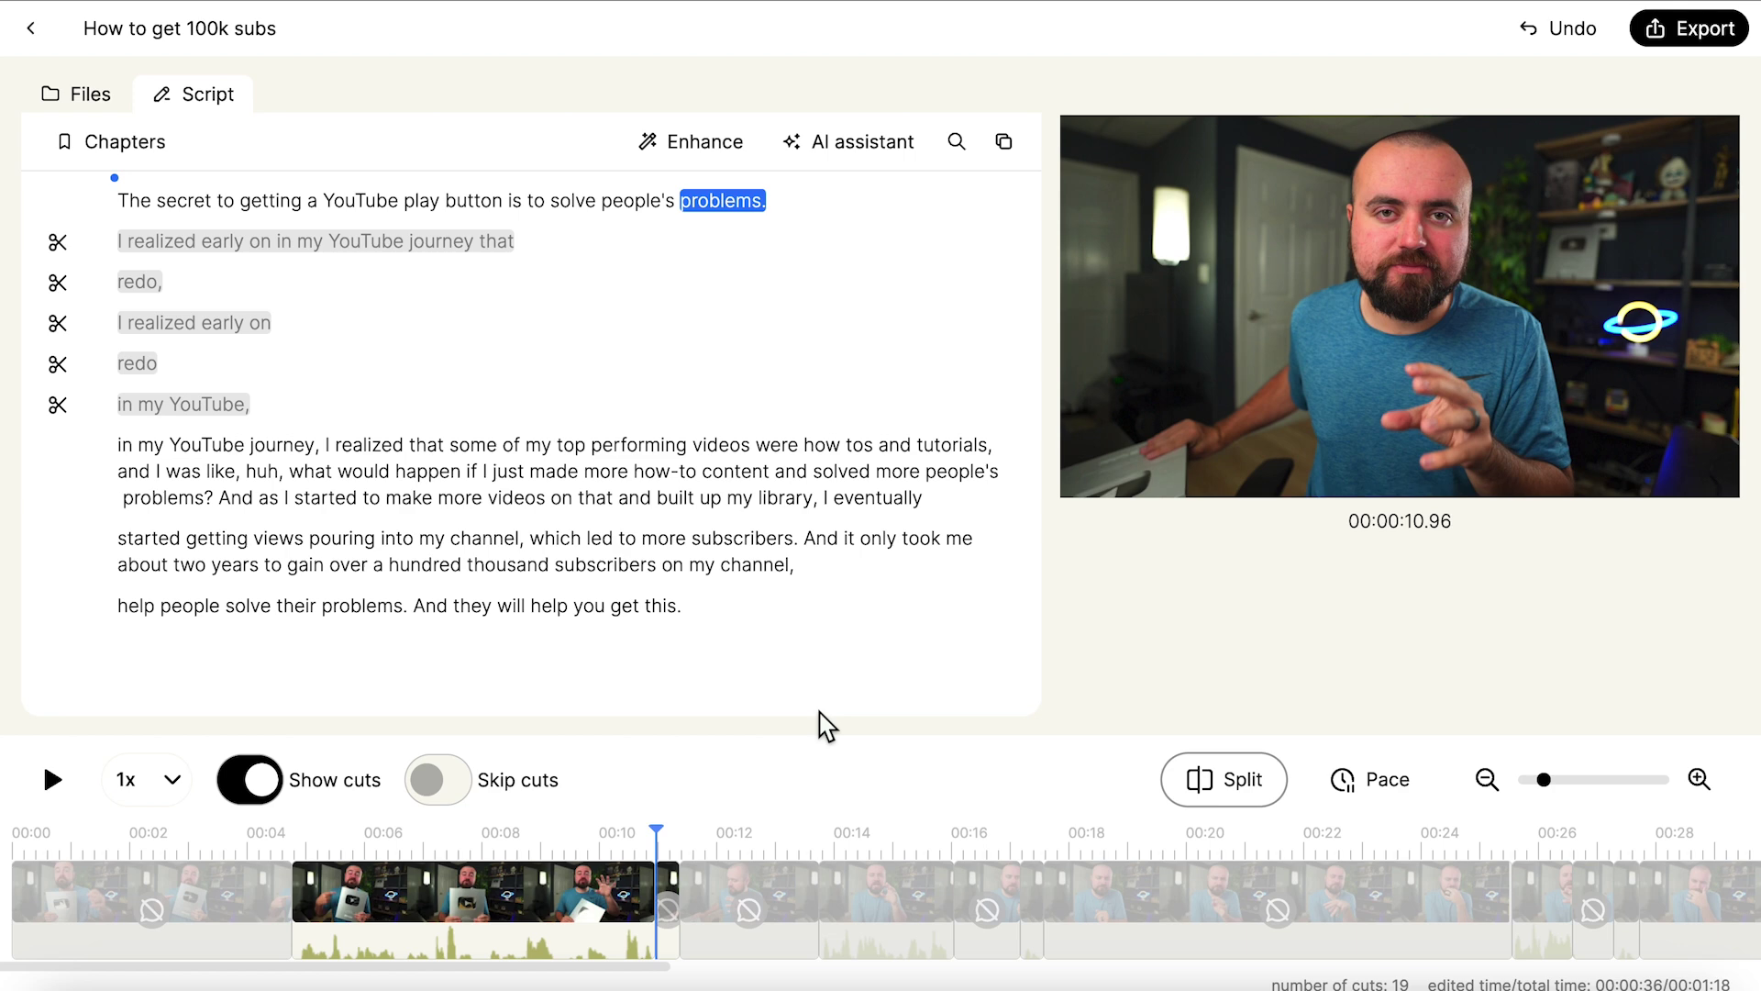
key("ctrl+z")
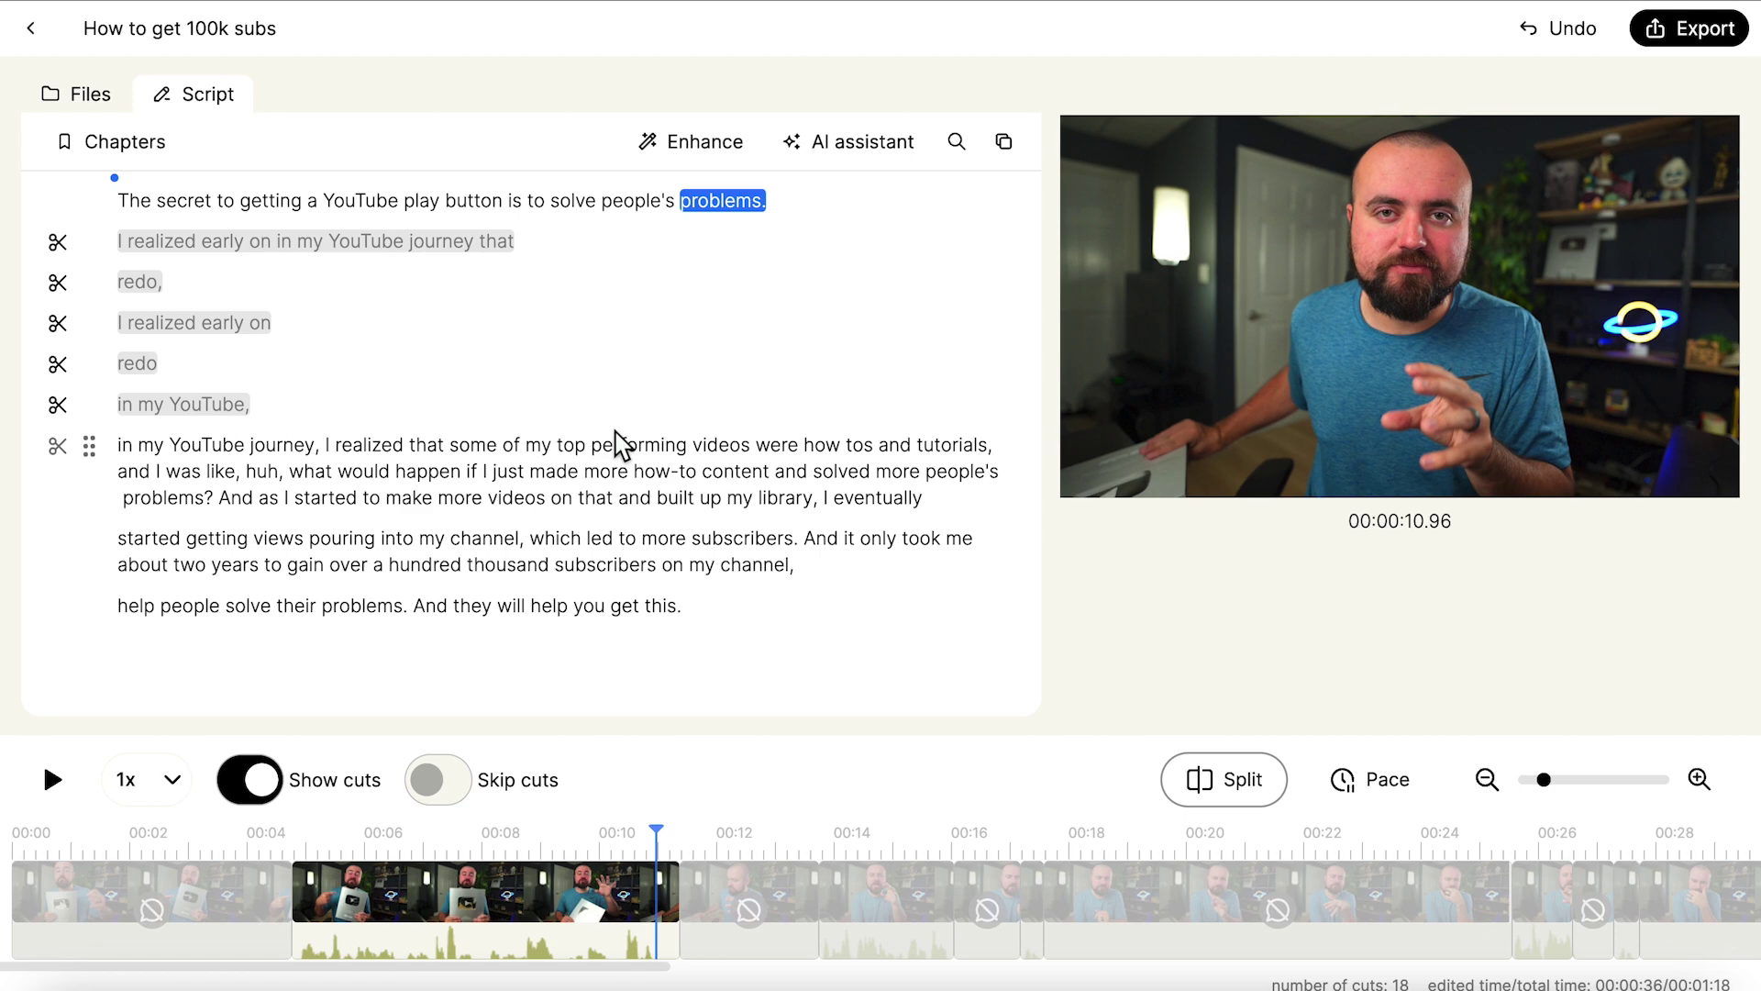
key("Home")
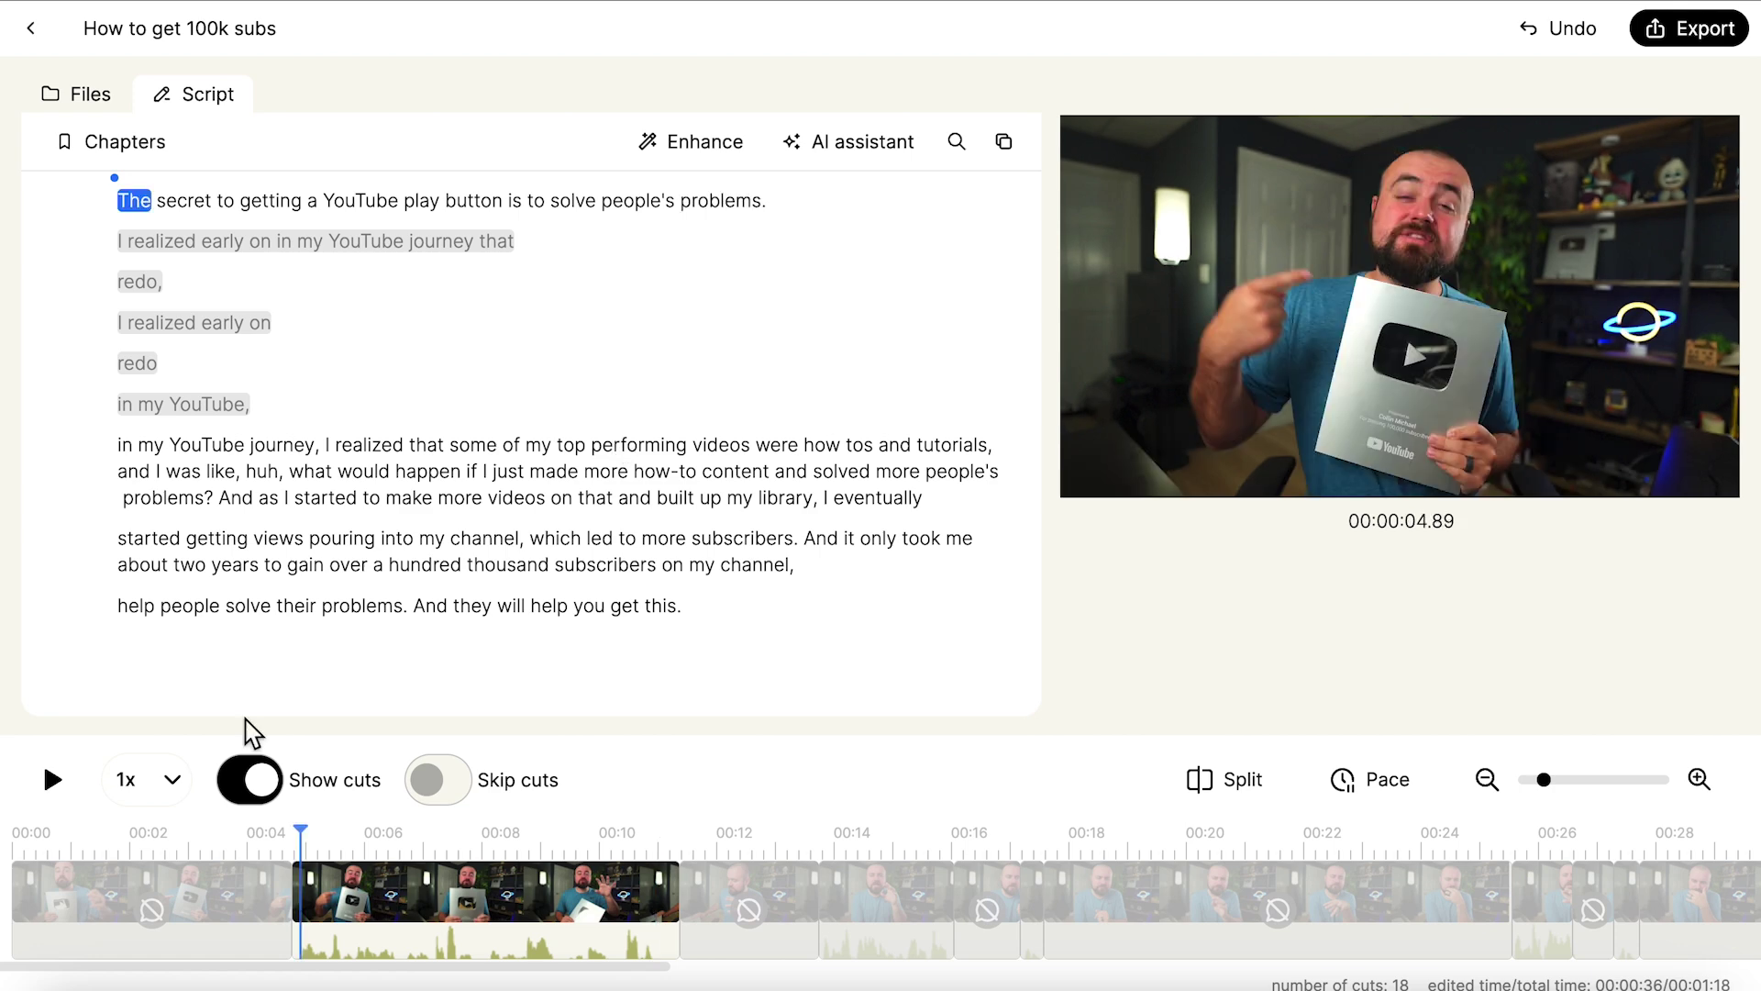
- Hide the removed parts and play the edited preview, then pause it
left_click(264, 785)
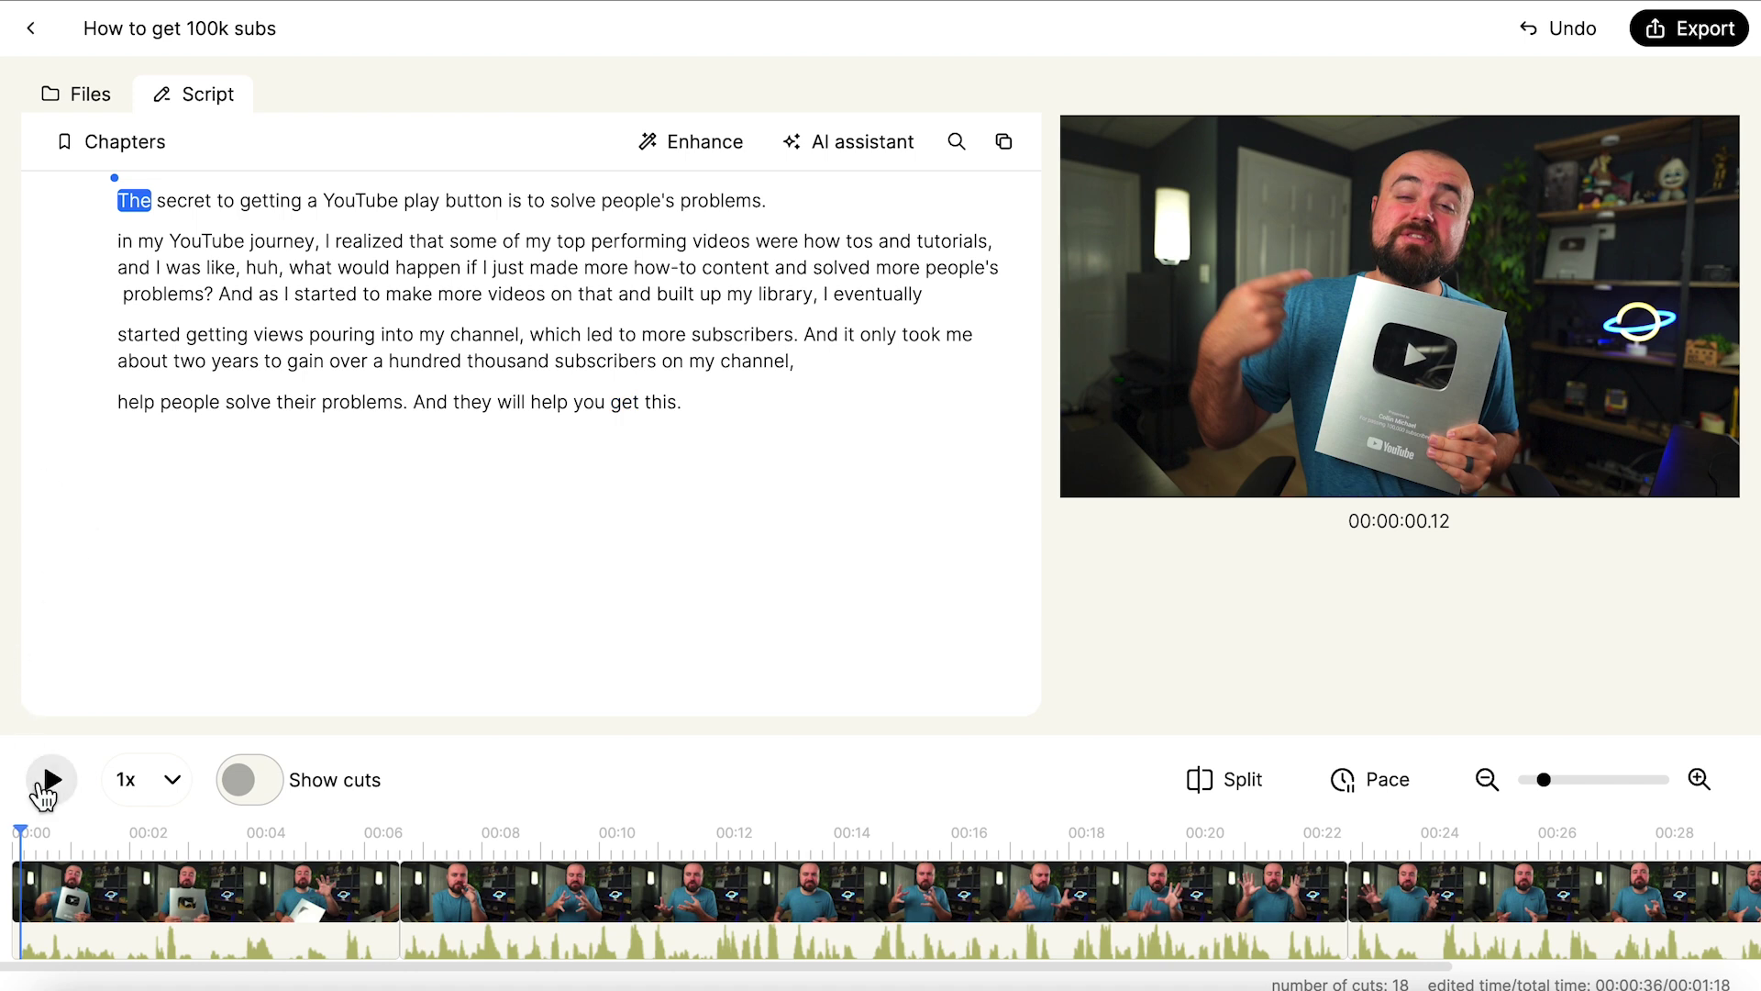
left_click(52, 787)
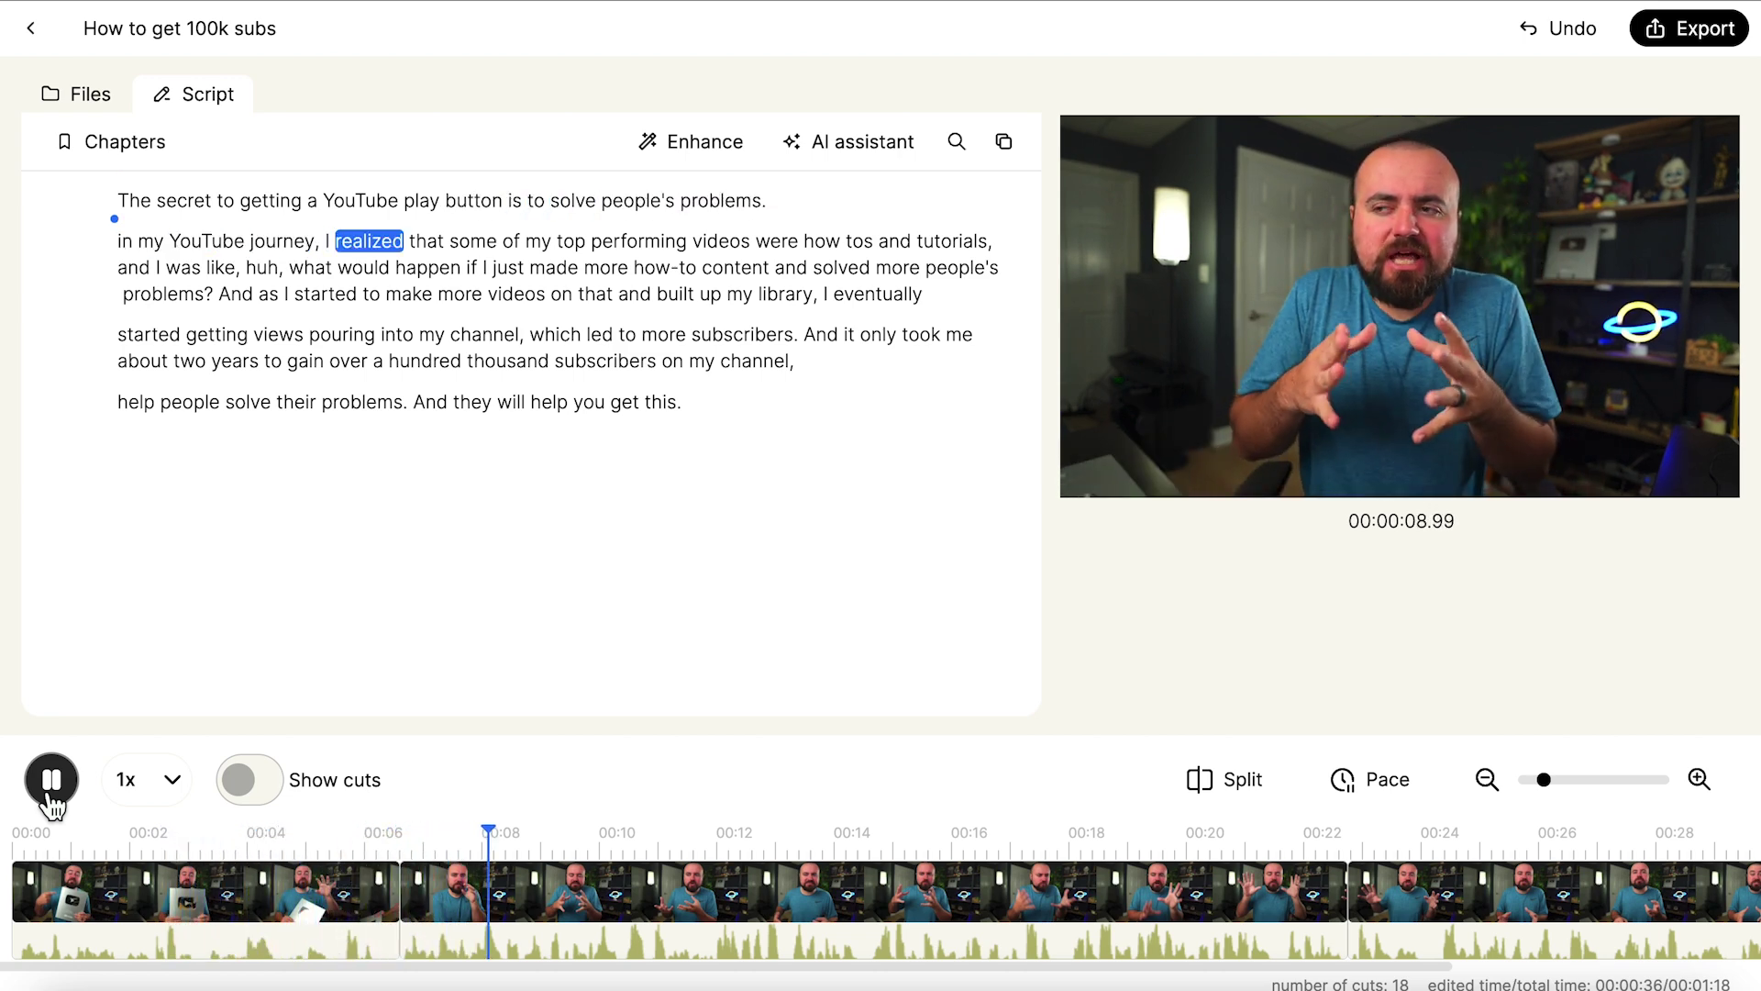
left_click(50, 796)
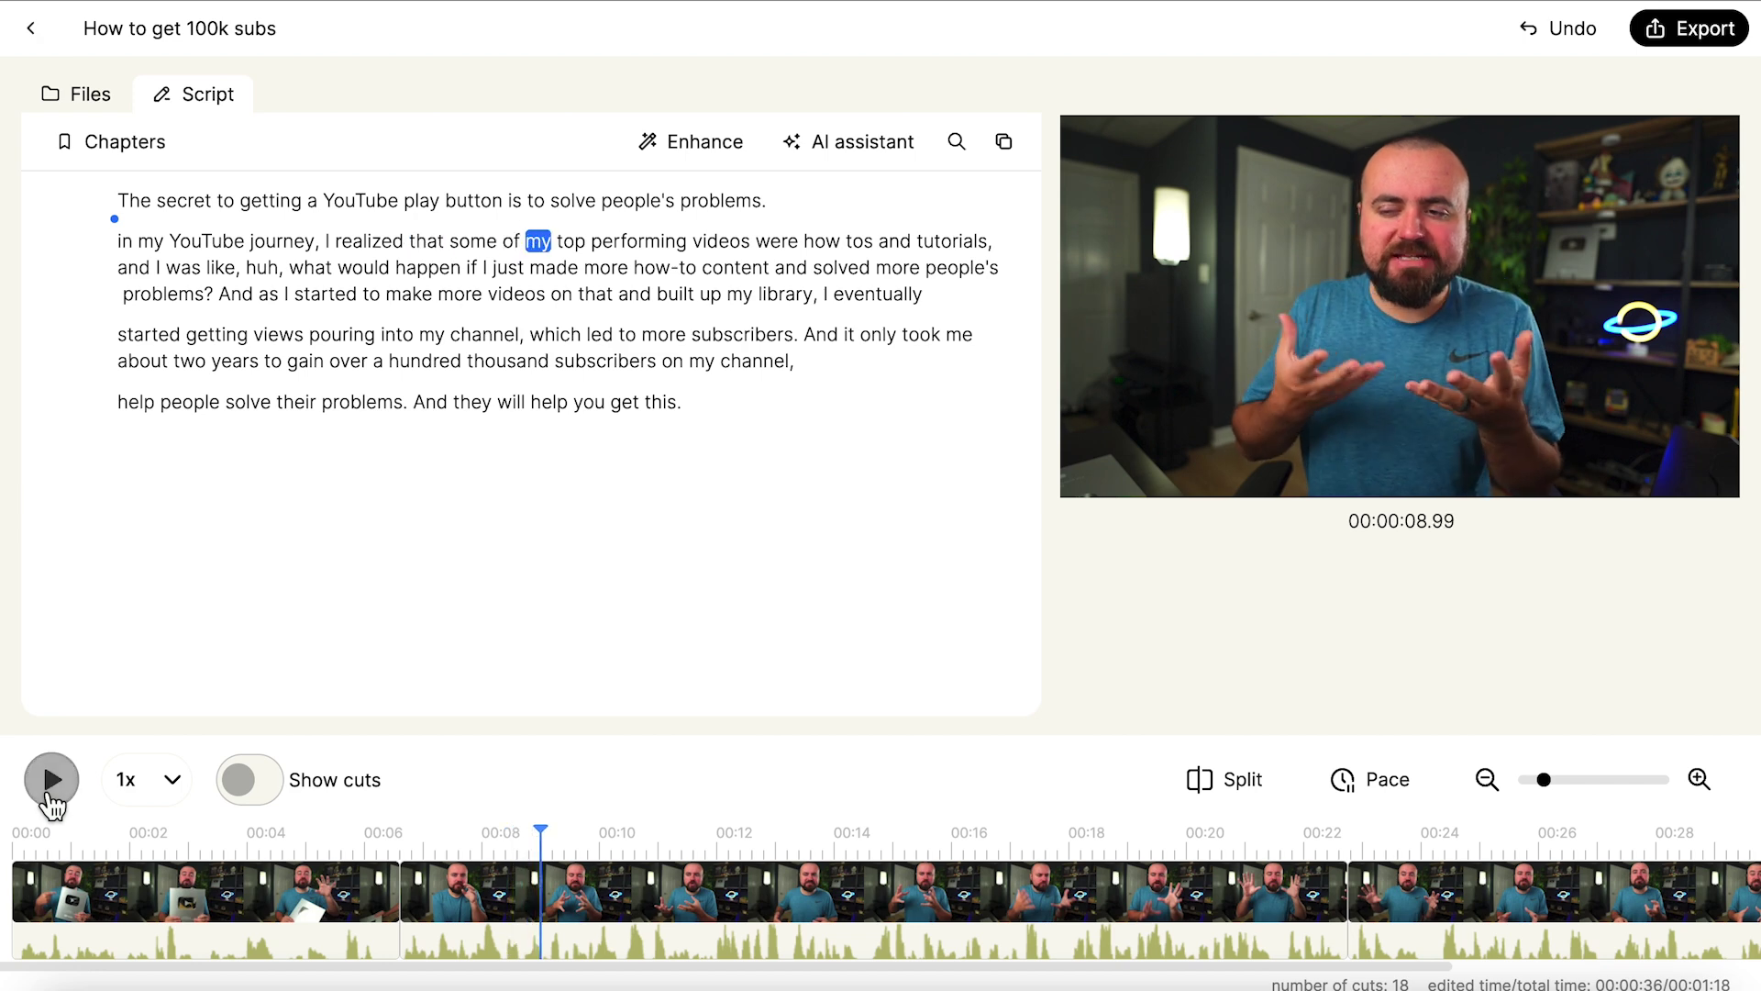
- Push the Set pace slider to the far right, apply it, and play from the word 'And'
left_click(1385, 787)
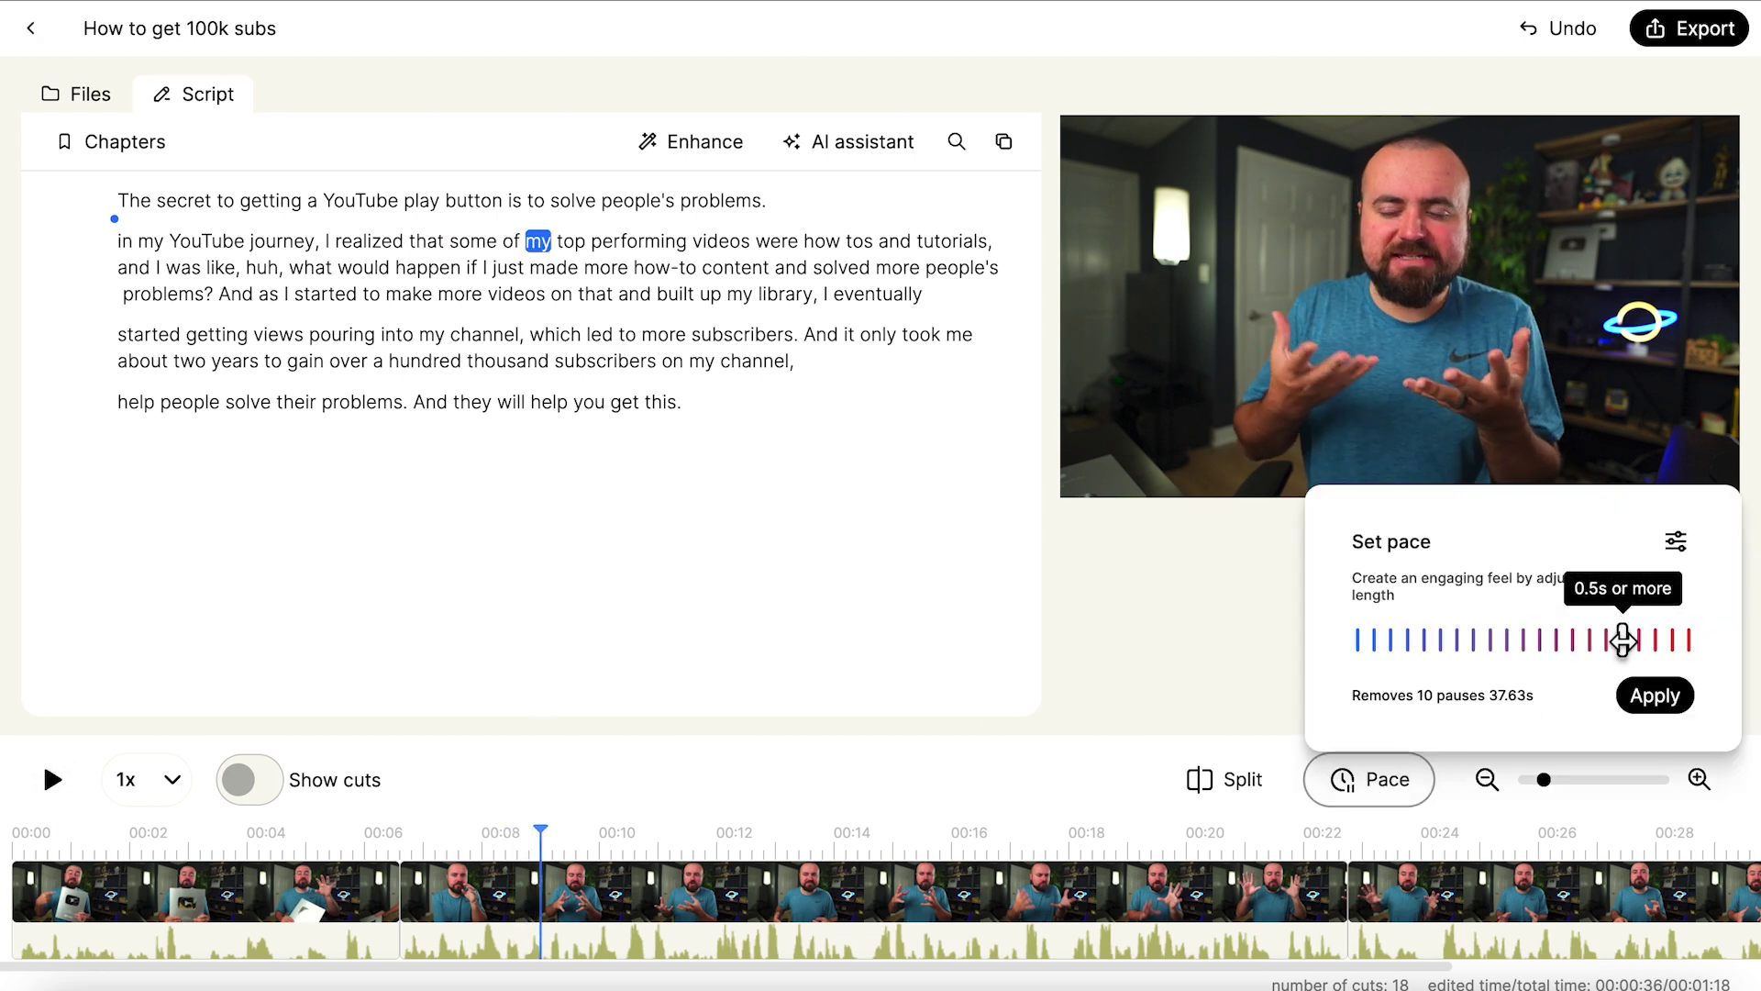
left_click_drag(1620, 639, 1690, 642)
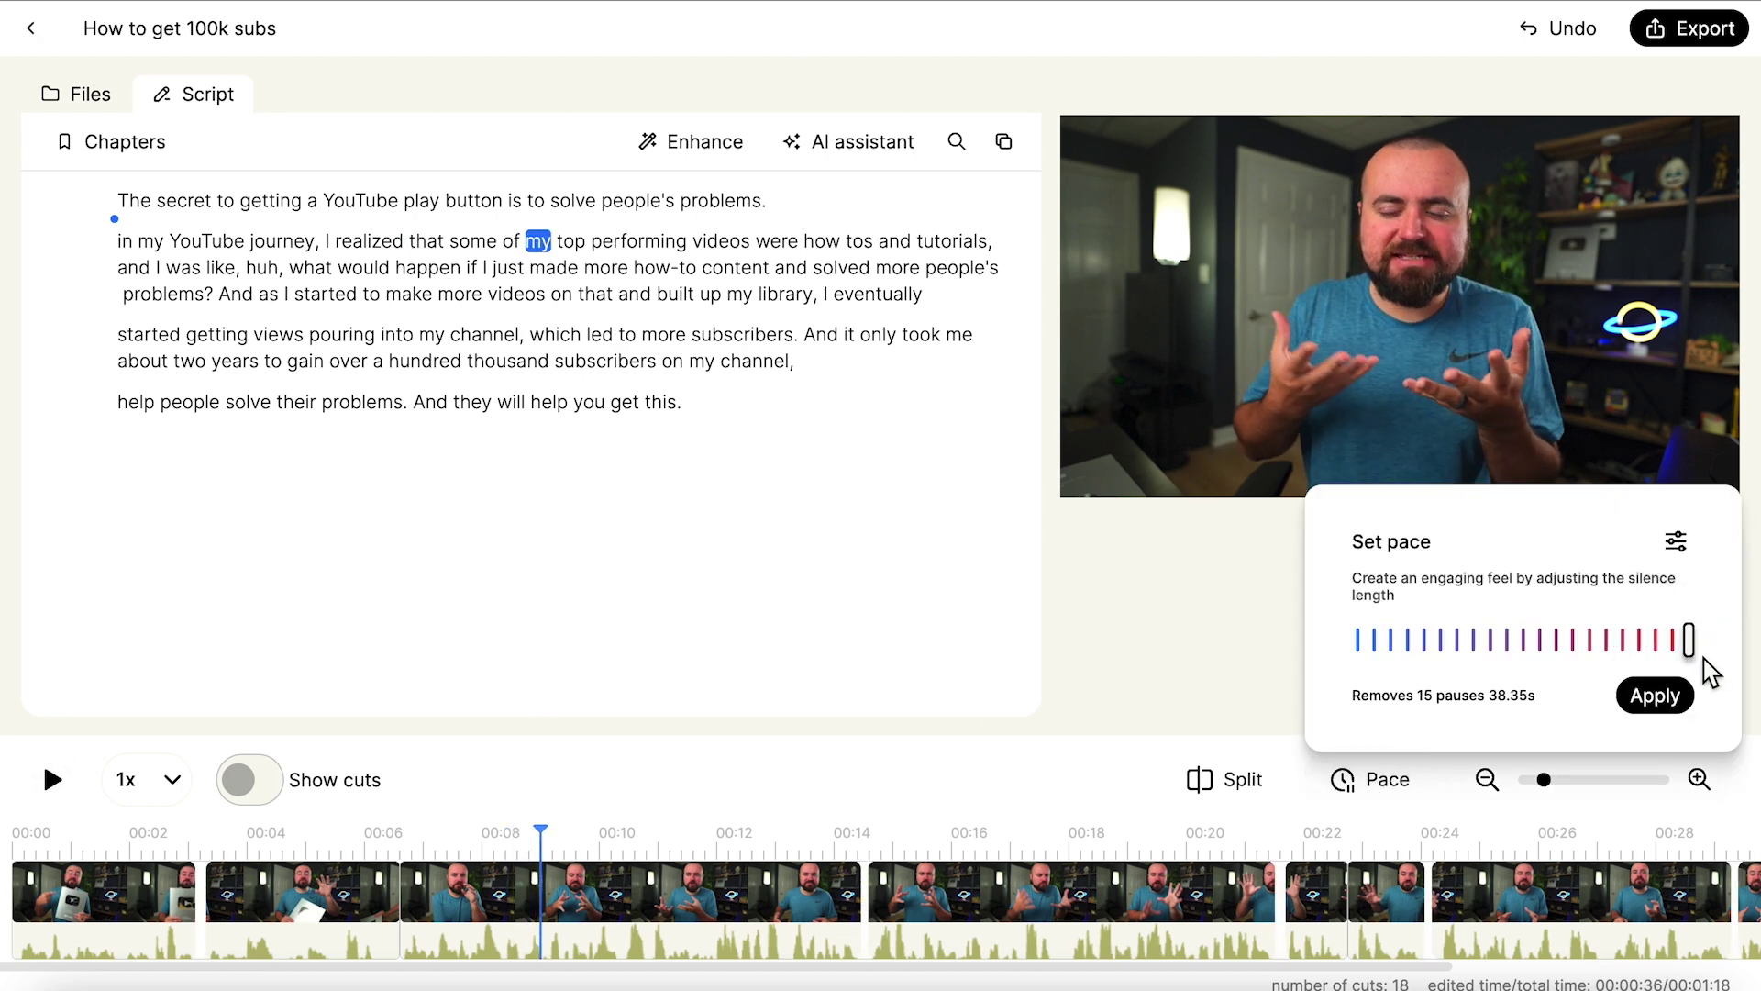
left_click(1660, 712)
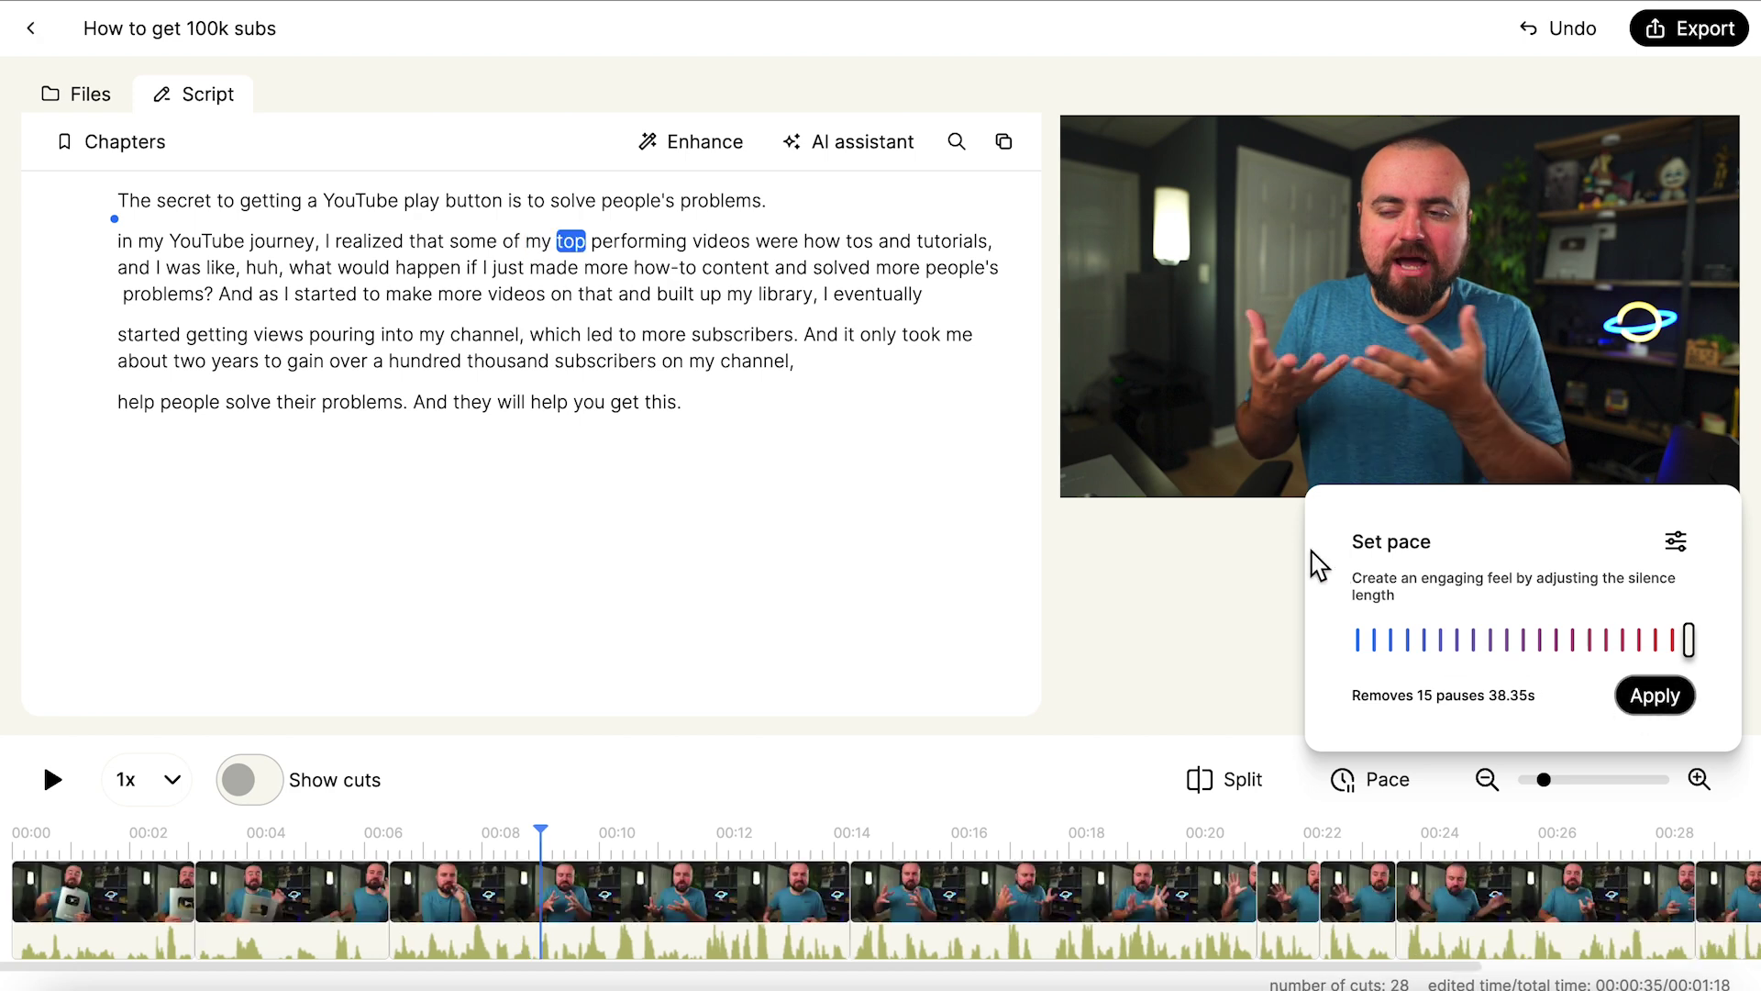
left_click(233, 294)
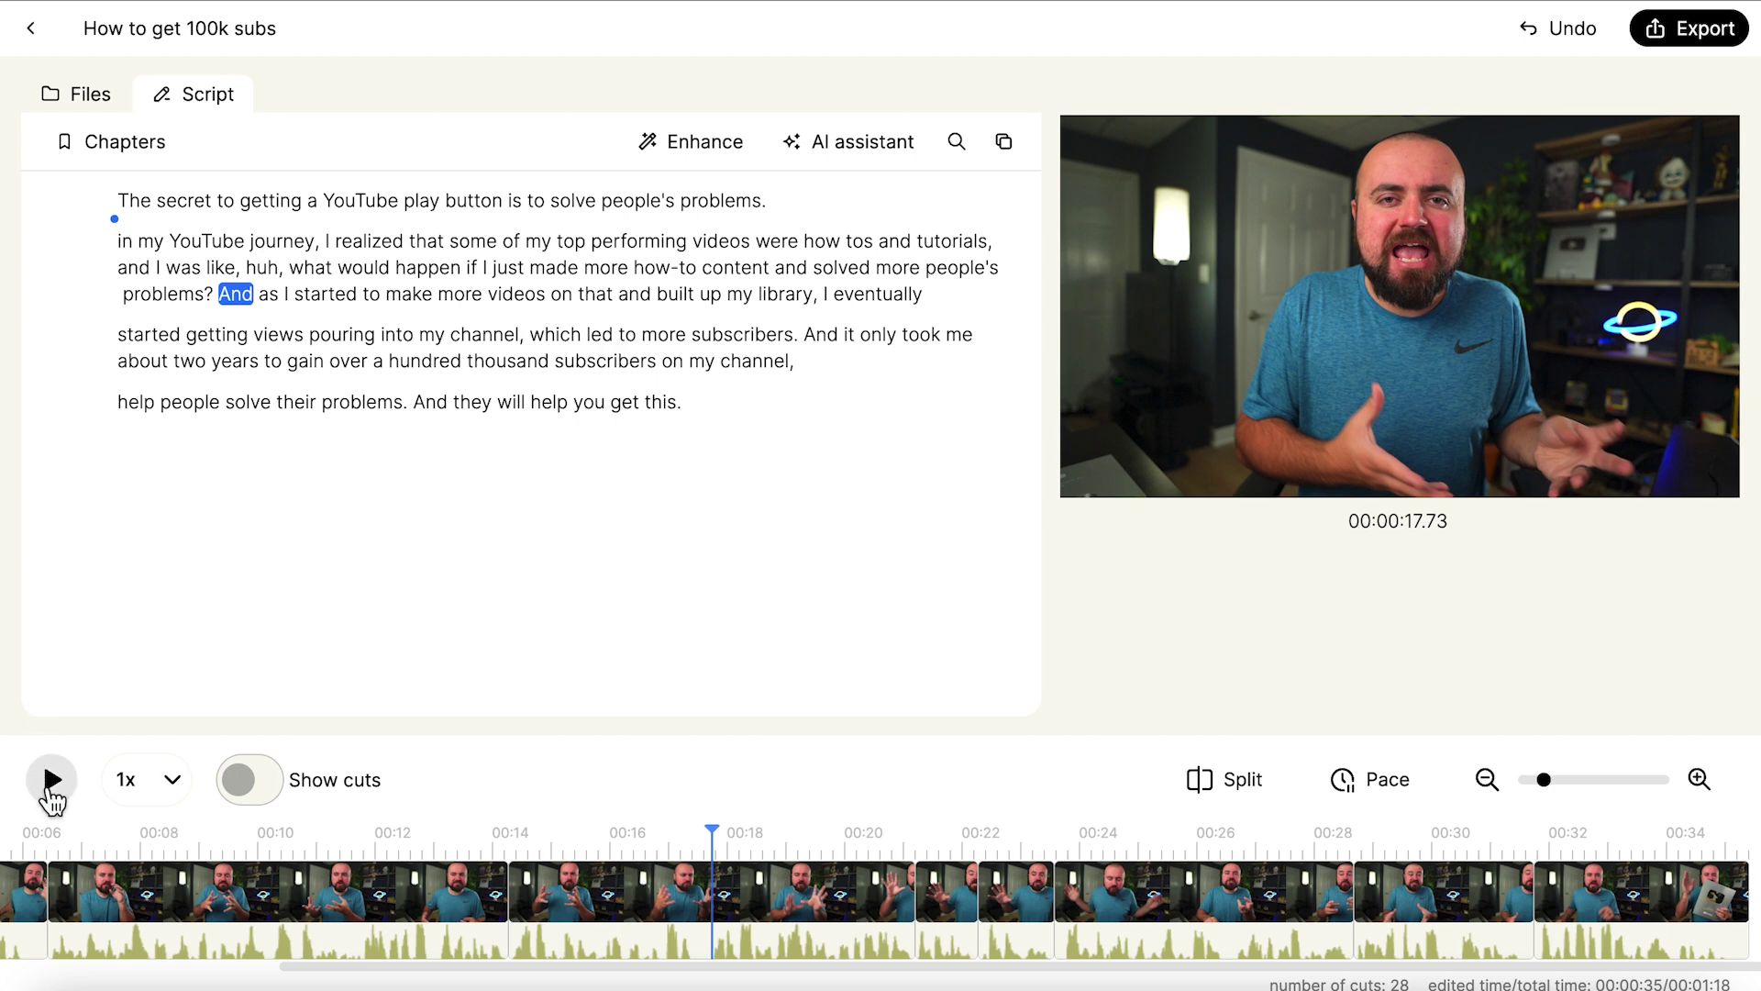
left_click(51, 791)
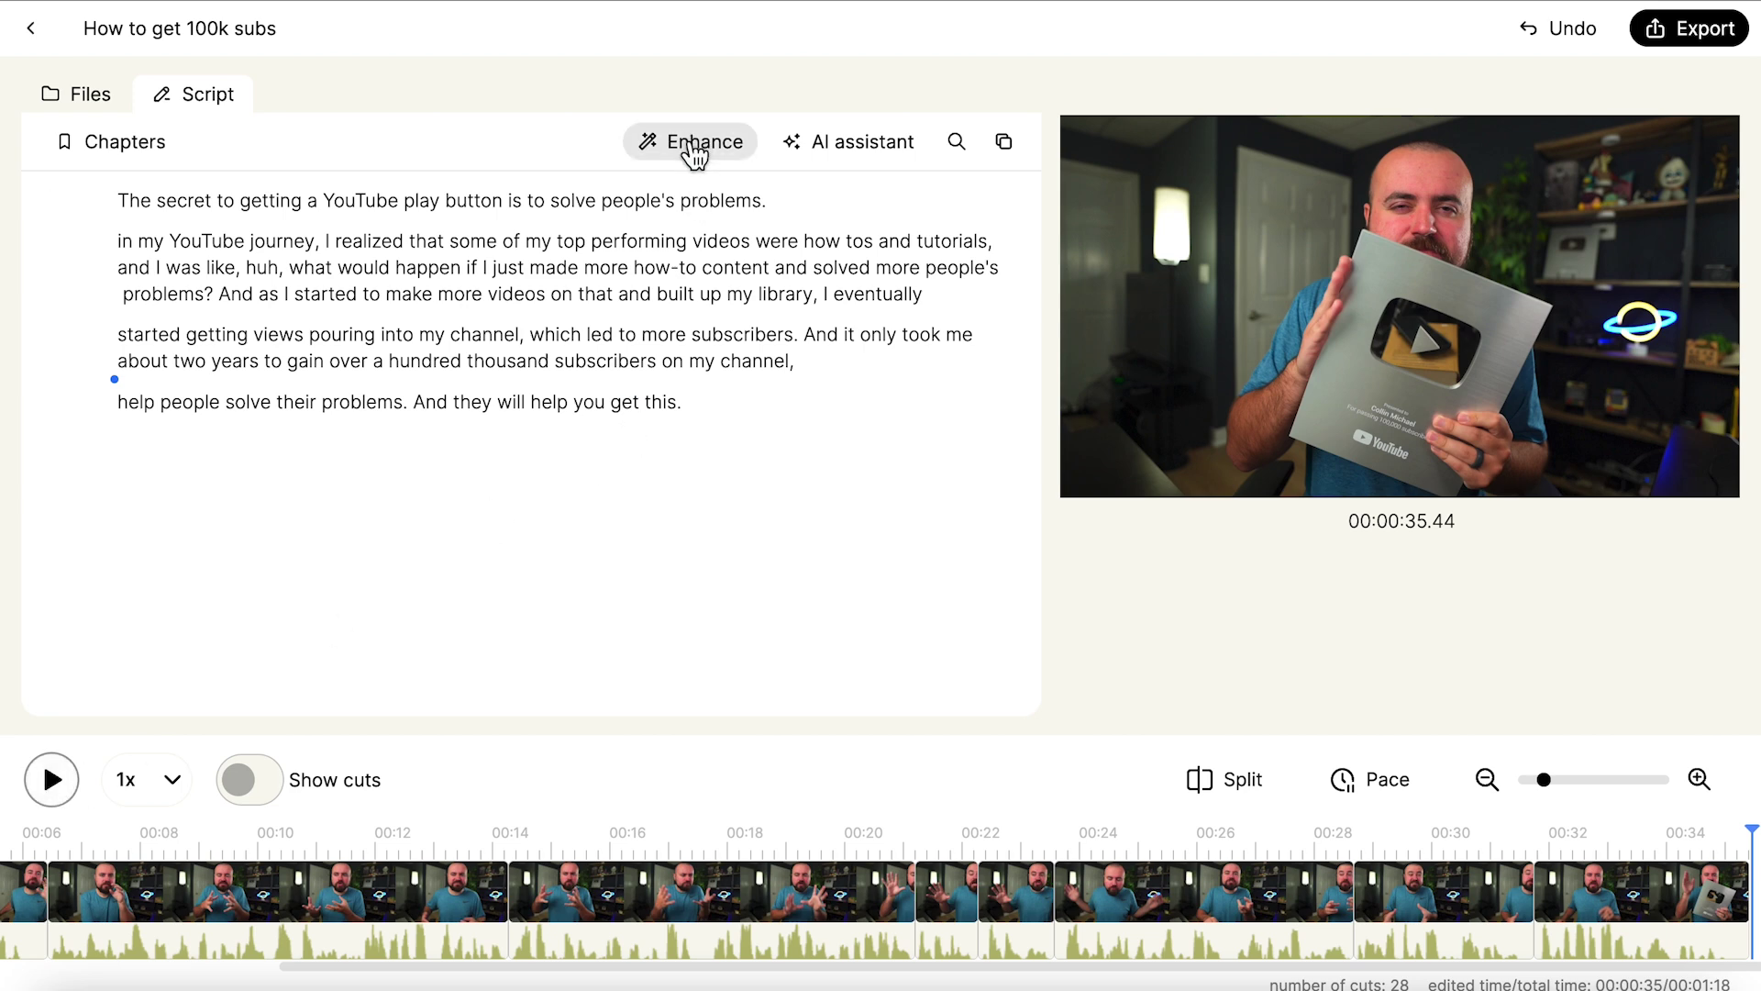
- Leave the Enhance options unchanged and bring up the Export format list
left_click(693, 152)
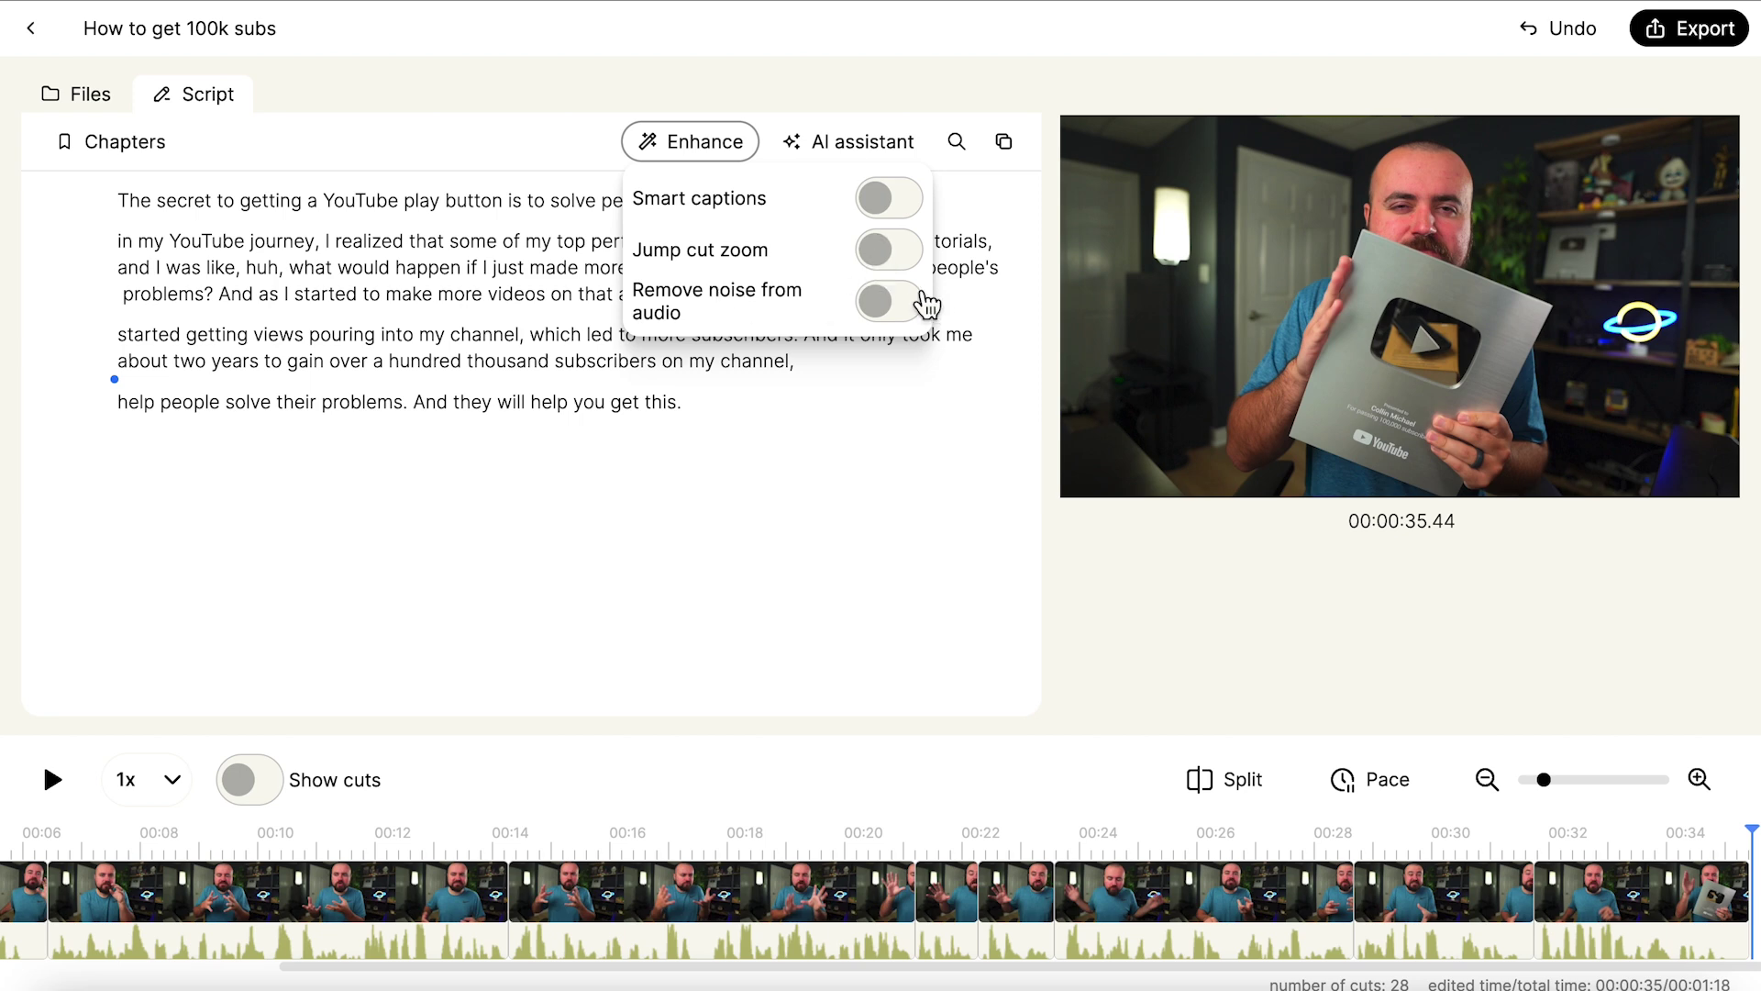
left_click(562, 163)
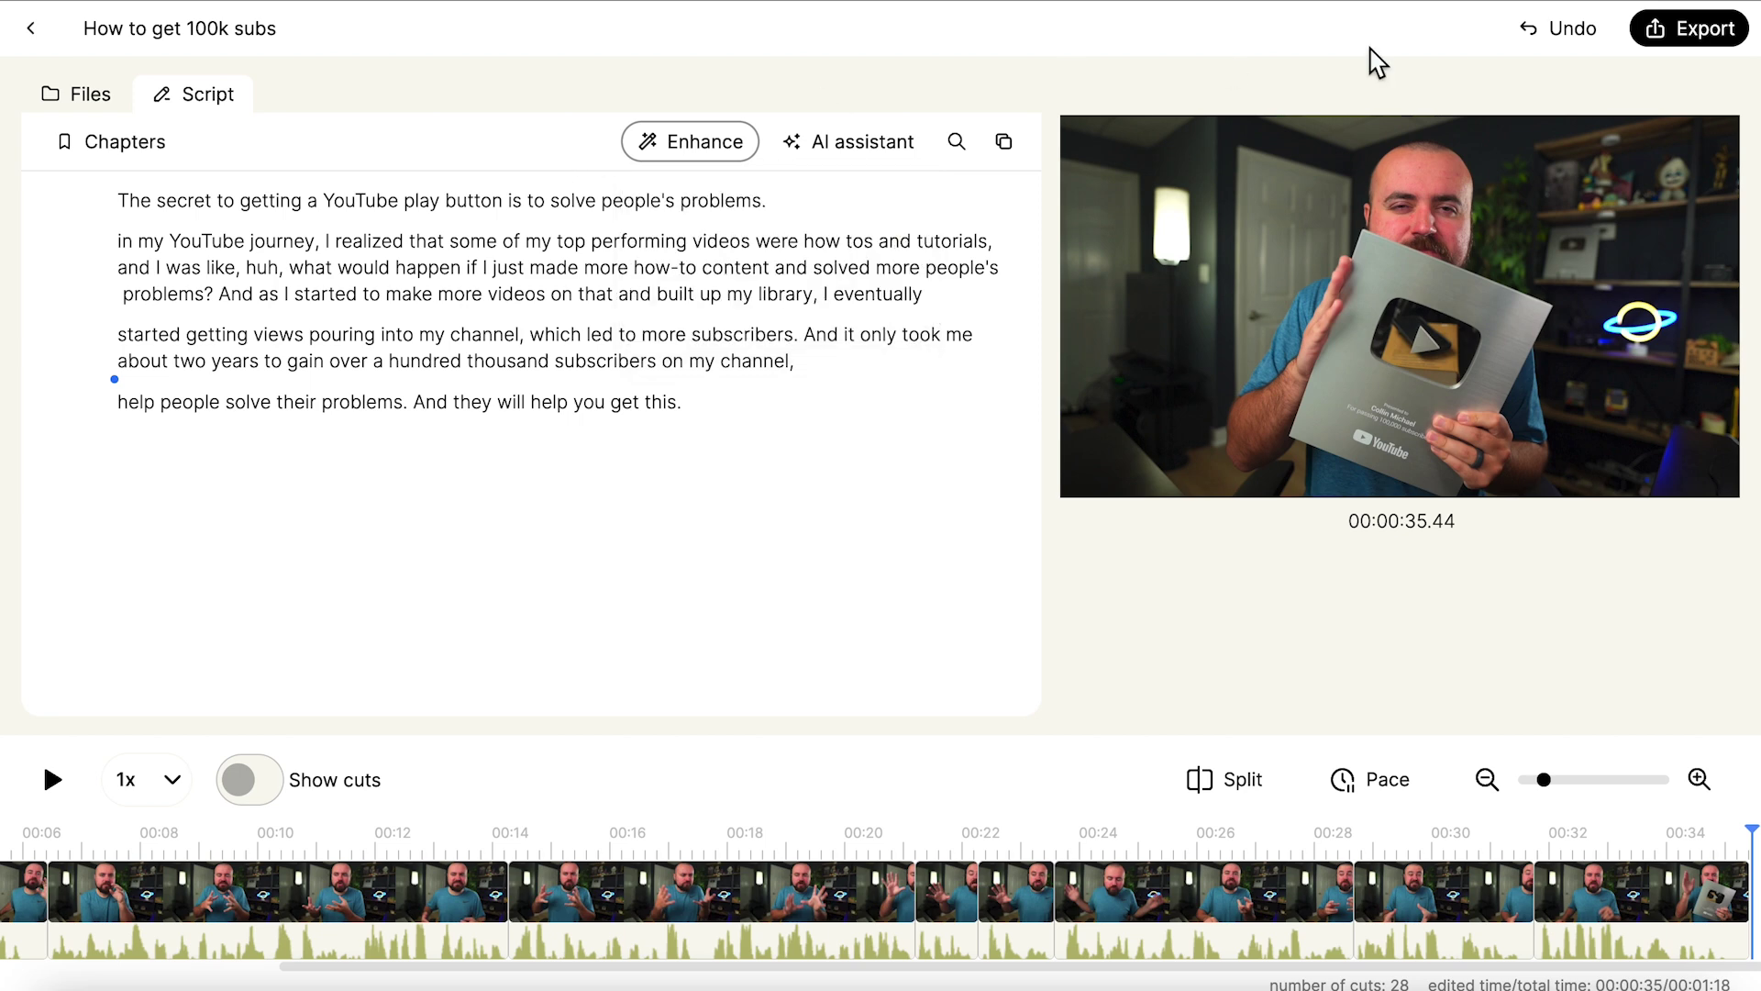
left_click(1708, 42)
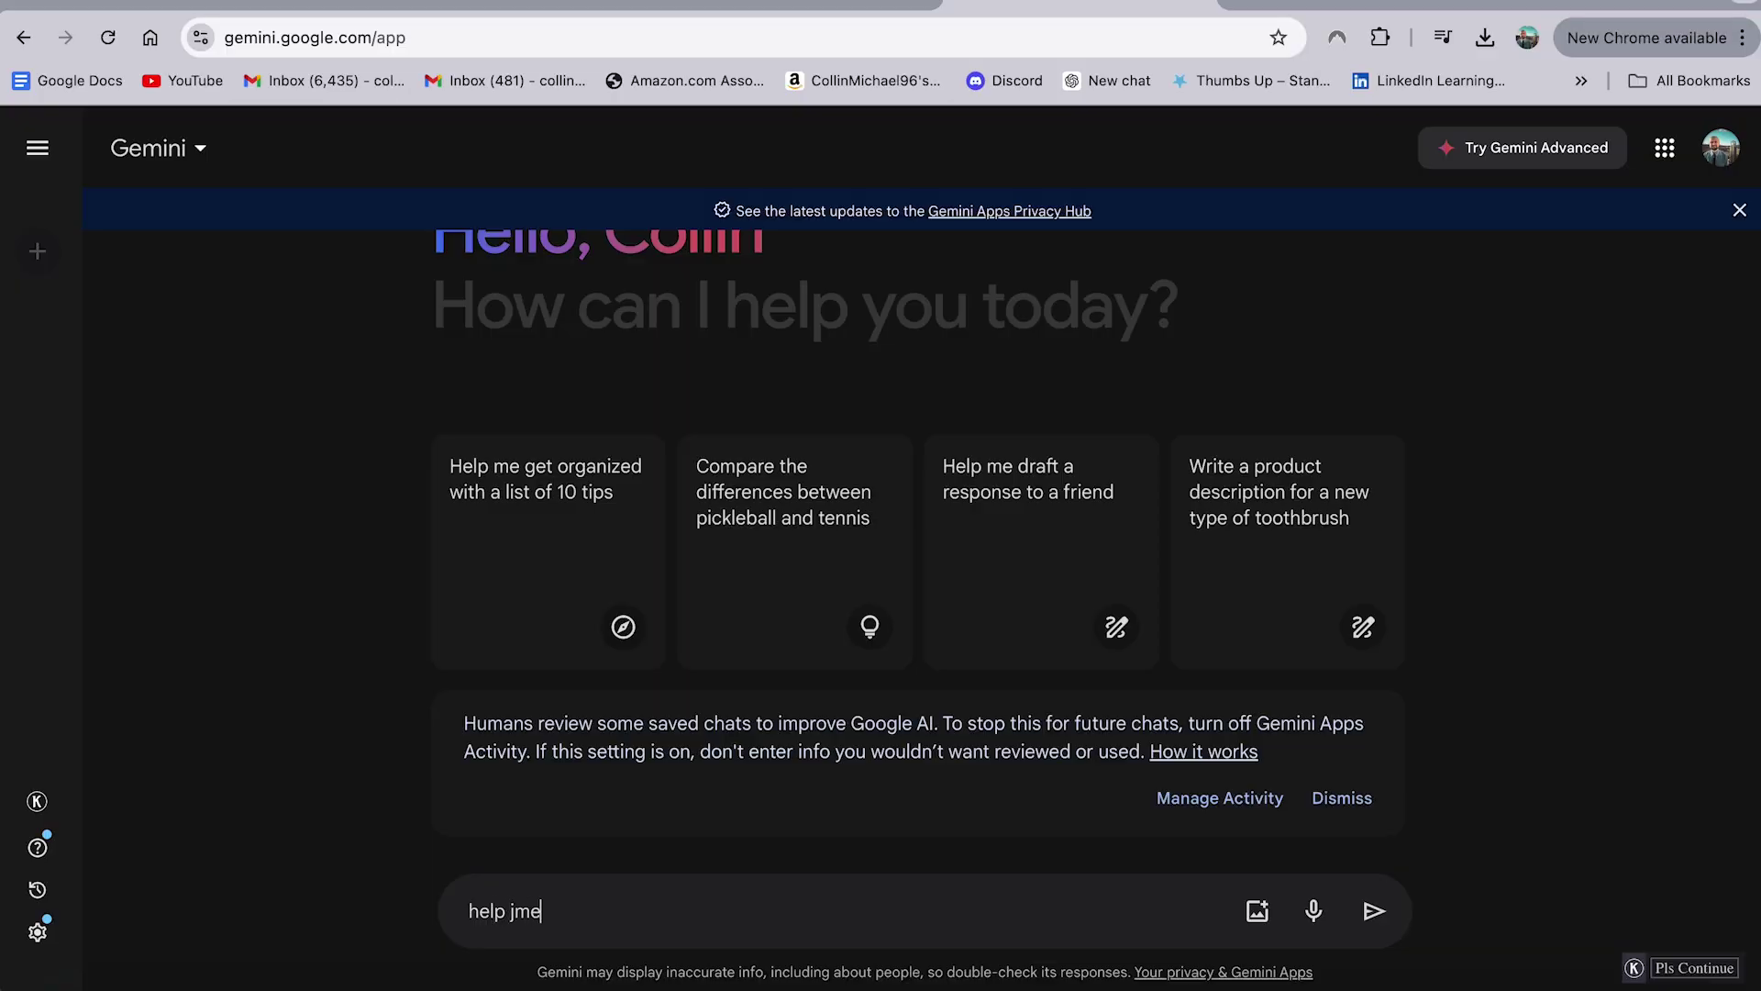
- Ask Gemini for variations of the pasted title 'AI Tools Beginner YouTubers Can ACTUALLY Use!' and review them
type(" come up with some video idea variations of this title.")
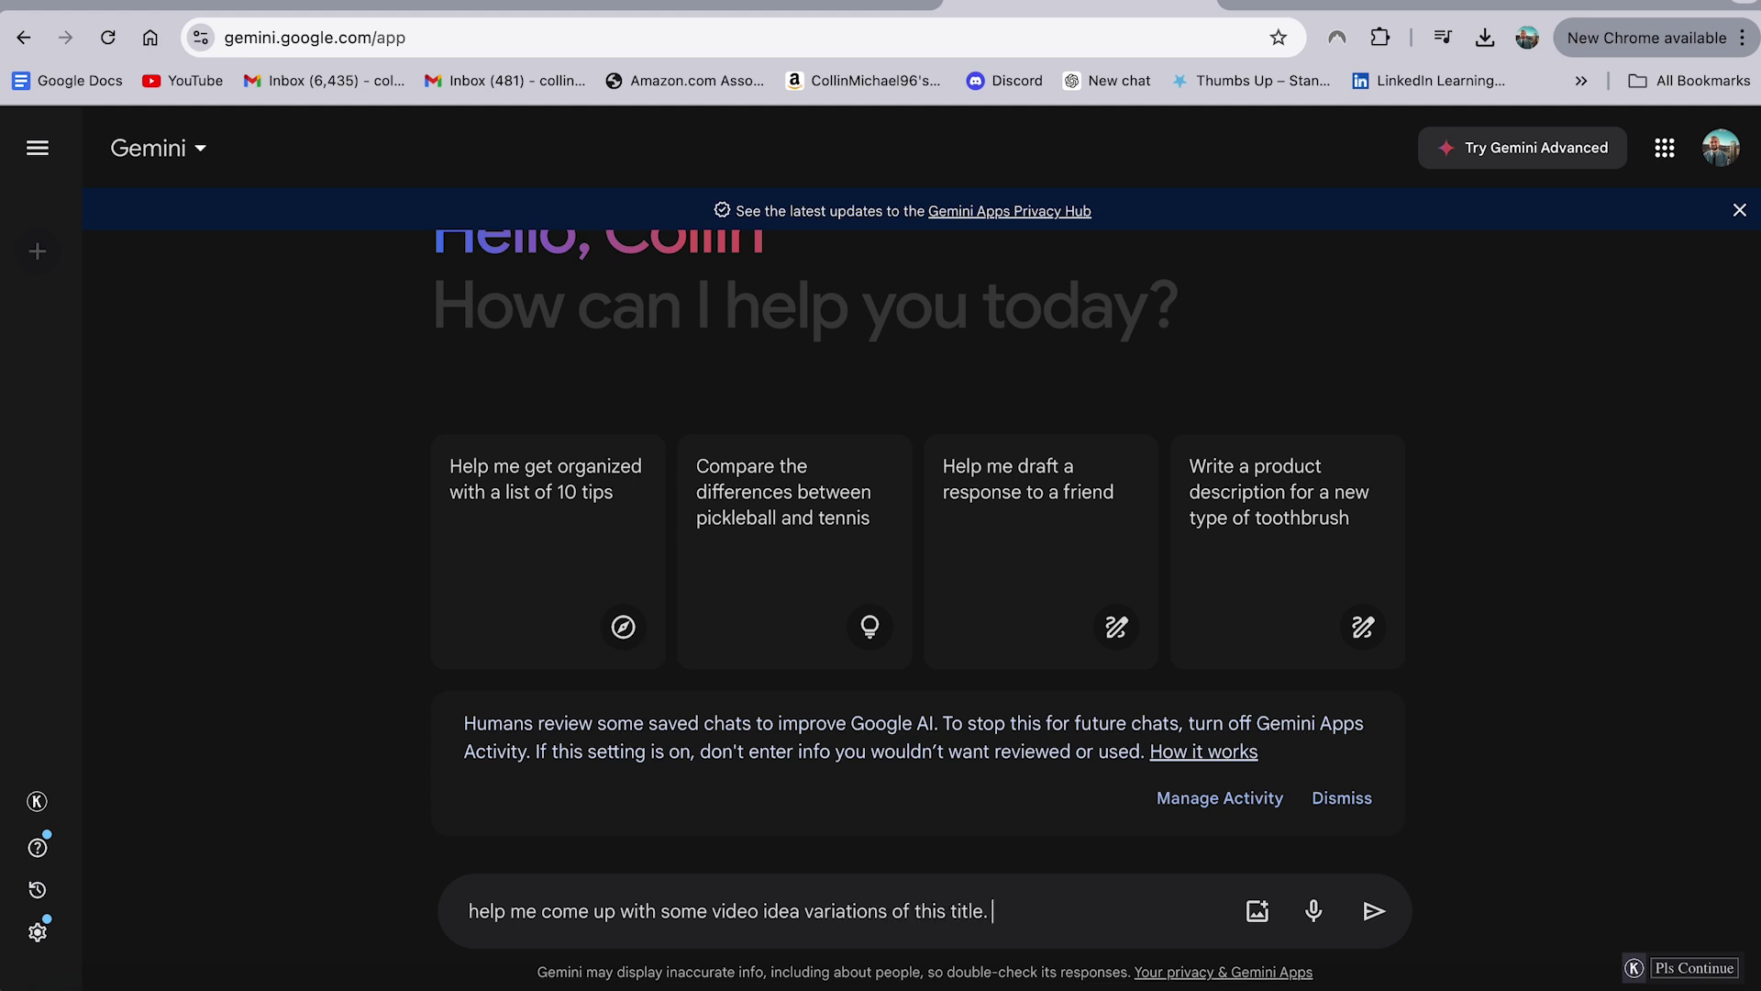
type("AI Tools Beginner YouTubers Can ACTUALLY Use!")
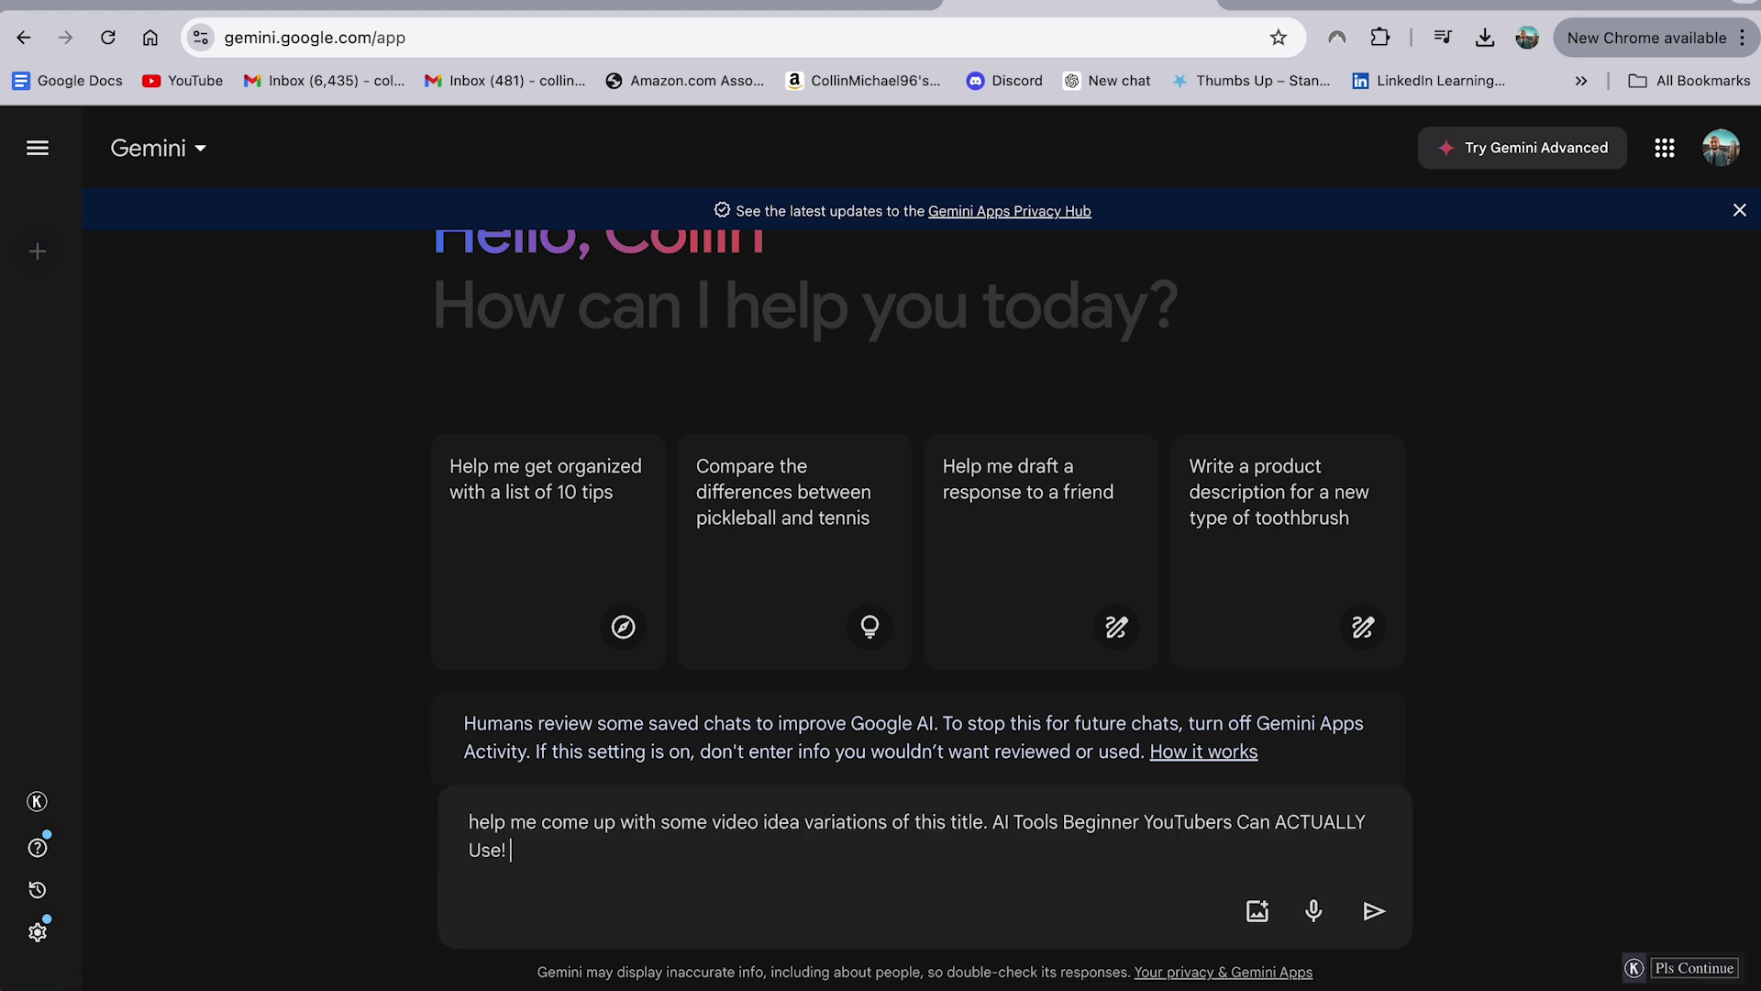
key("Return")
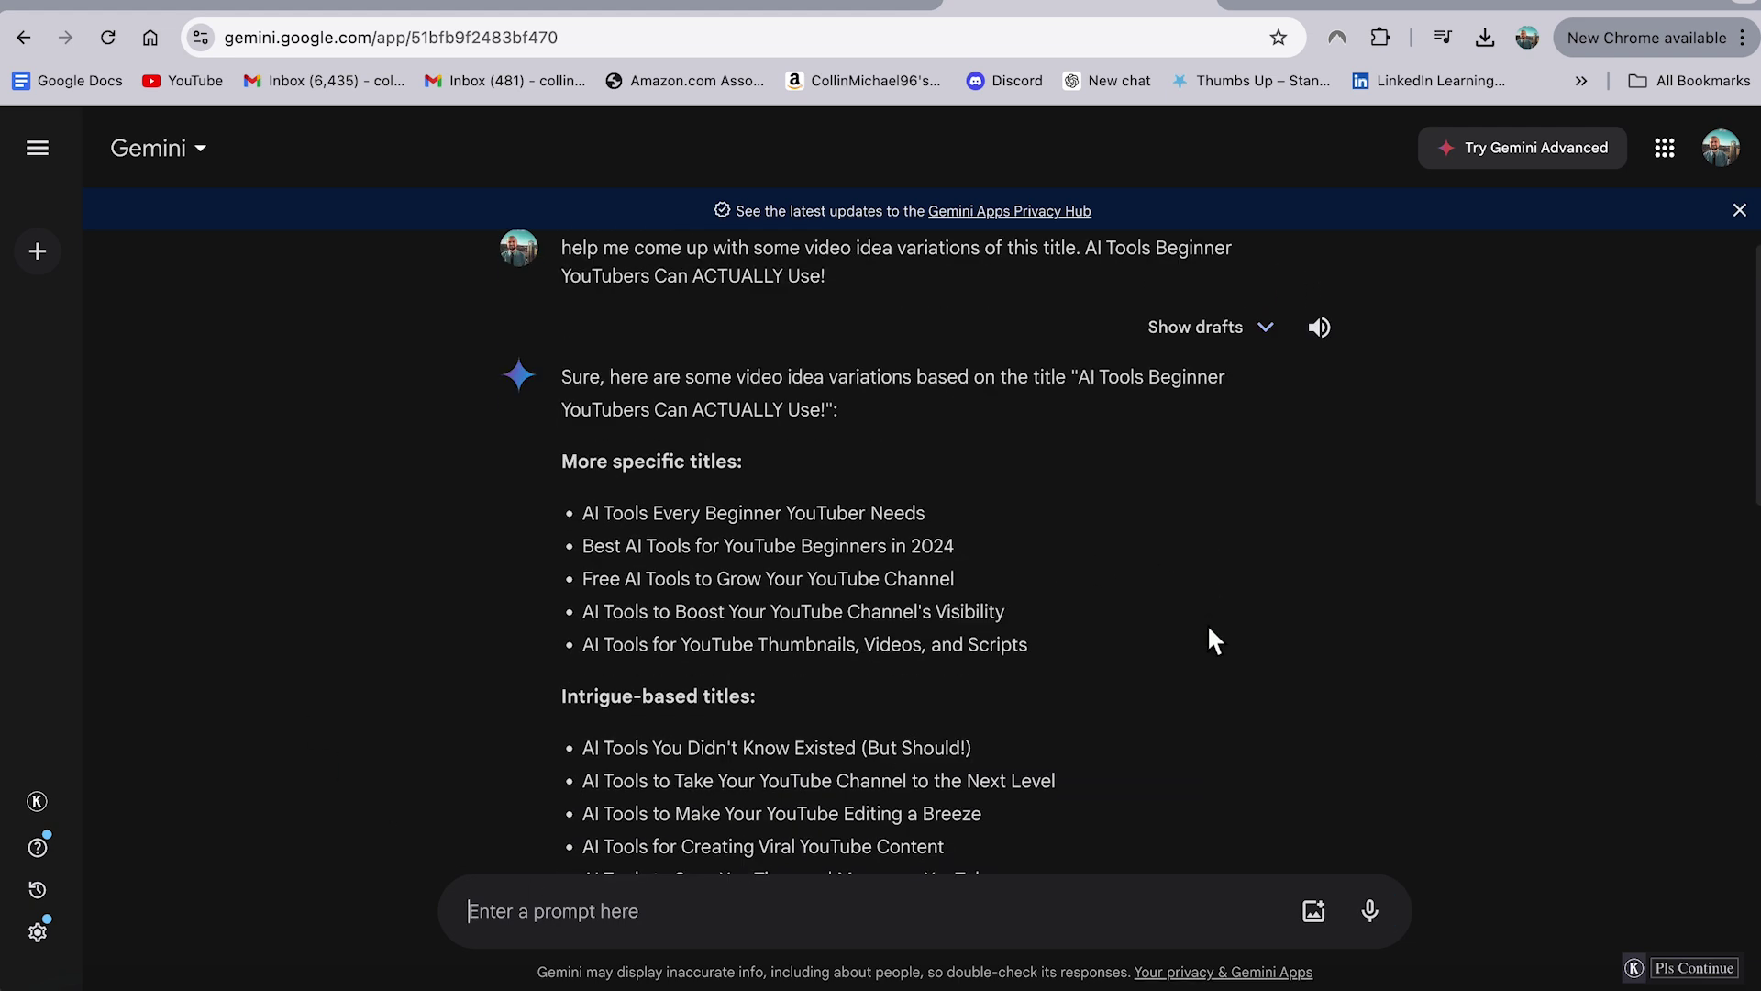
scroll(688, 484, "down", 1)
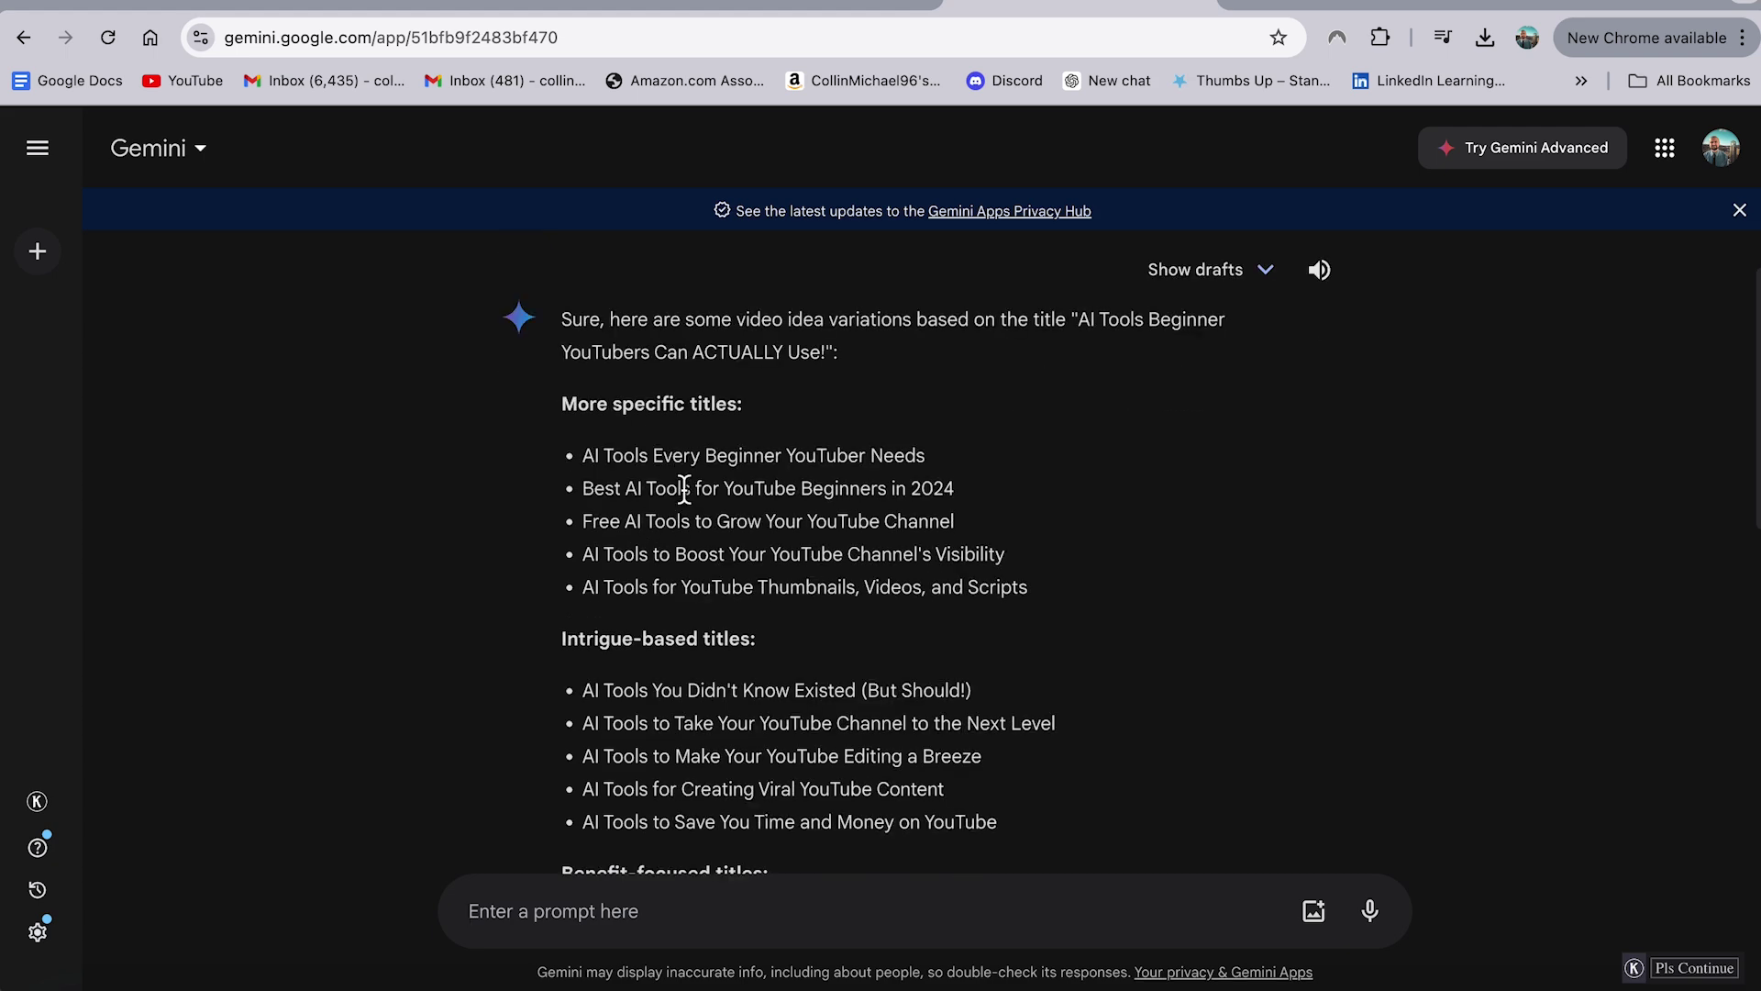
scroll(1069, 566, "down", 4)
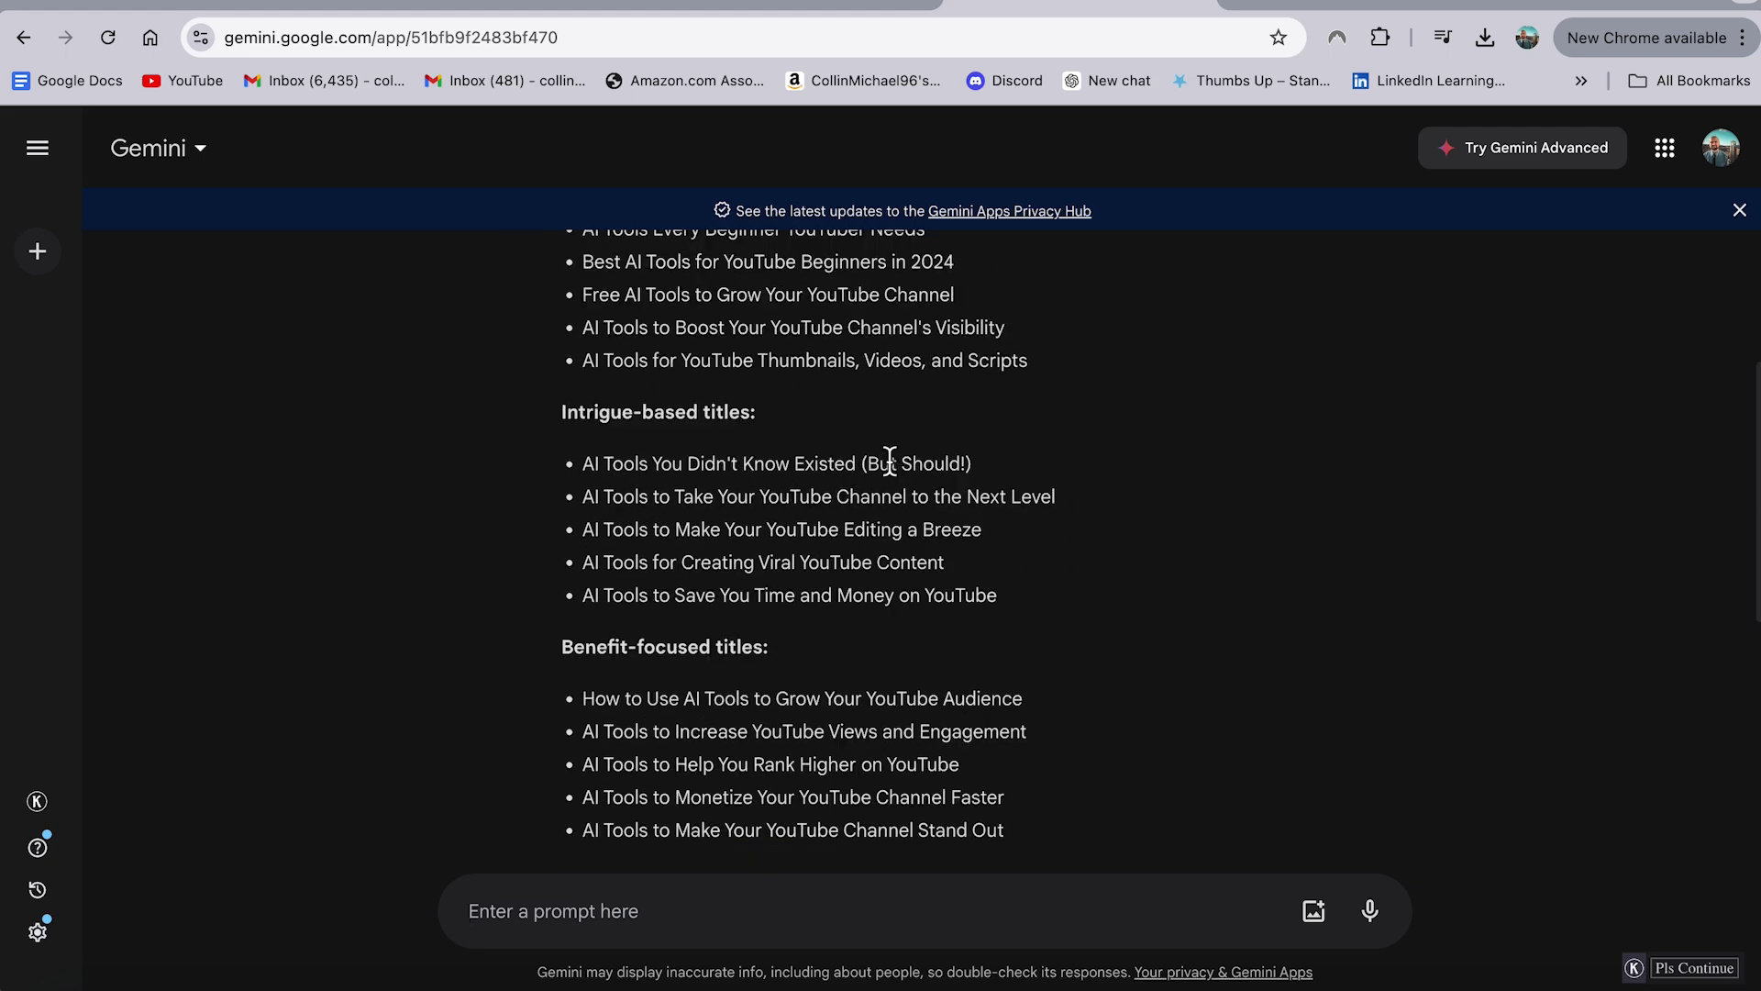
scroll(998, 468, "down", 1)
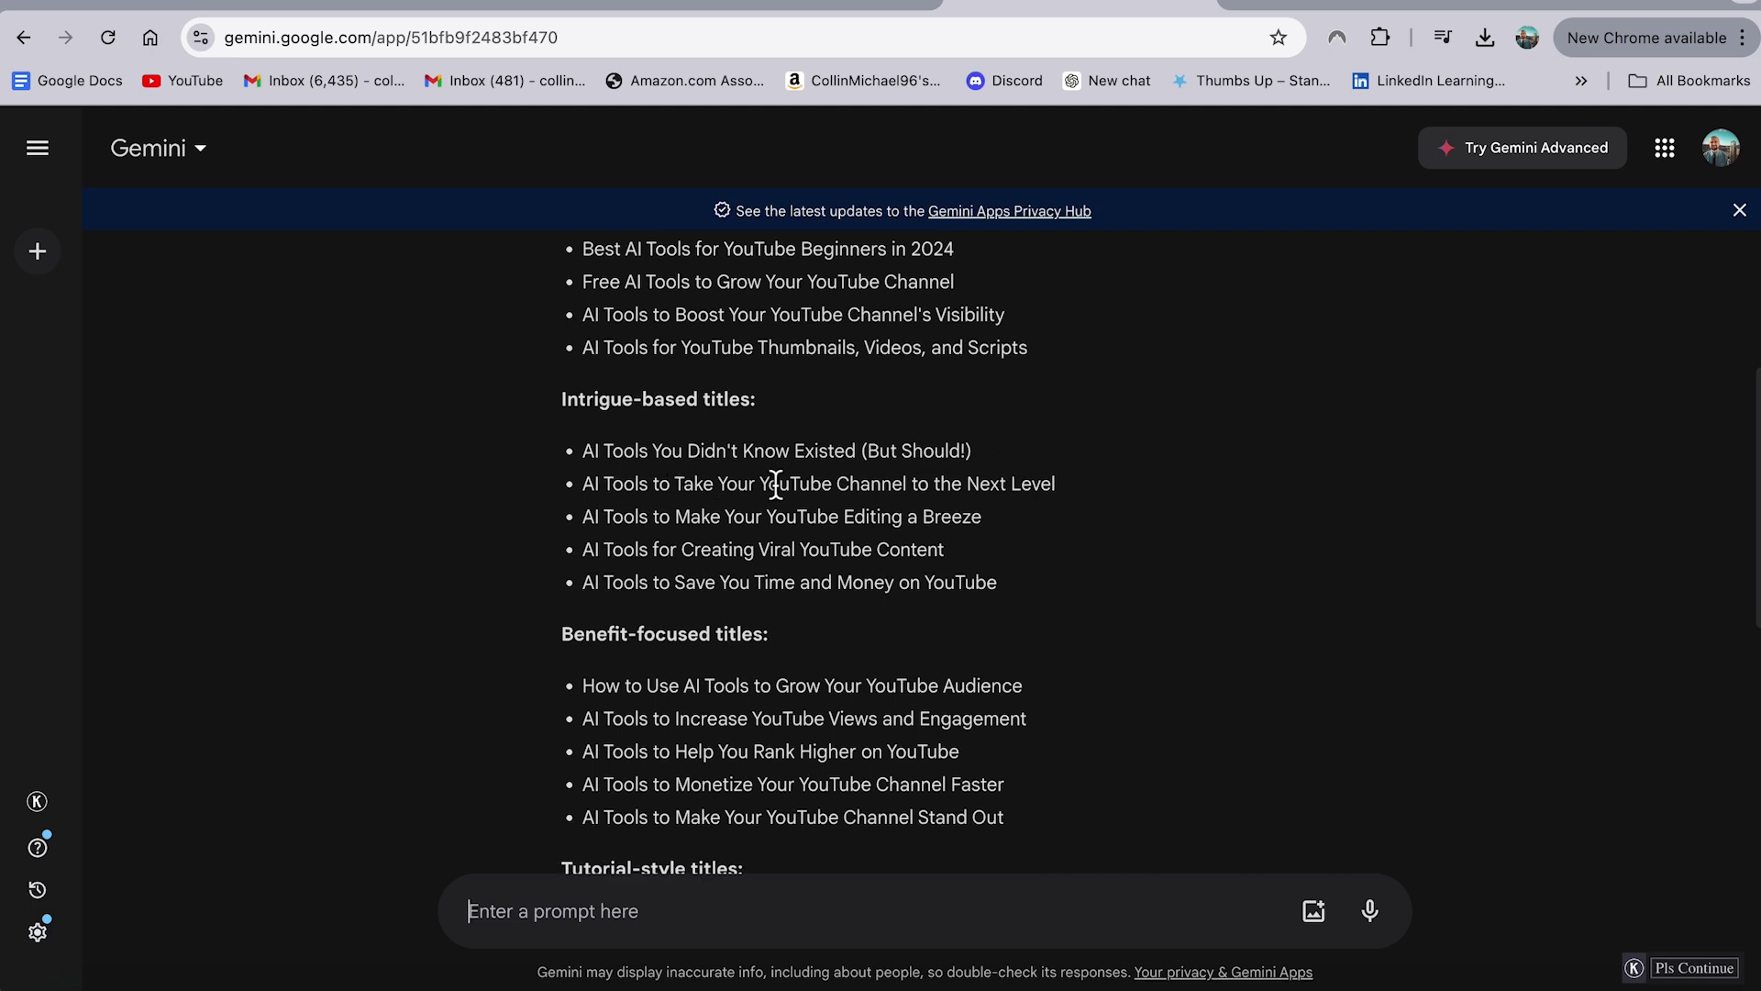
scroll(632, 711, "up", 2)
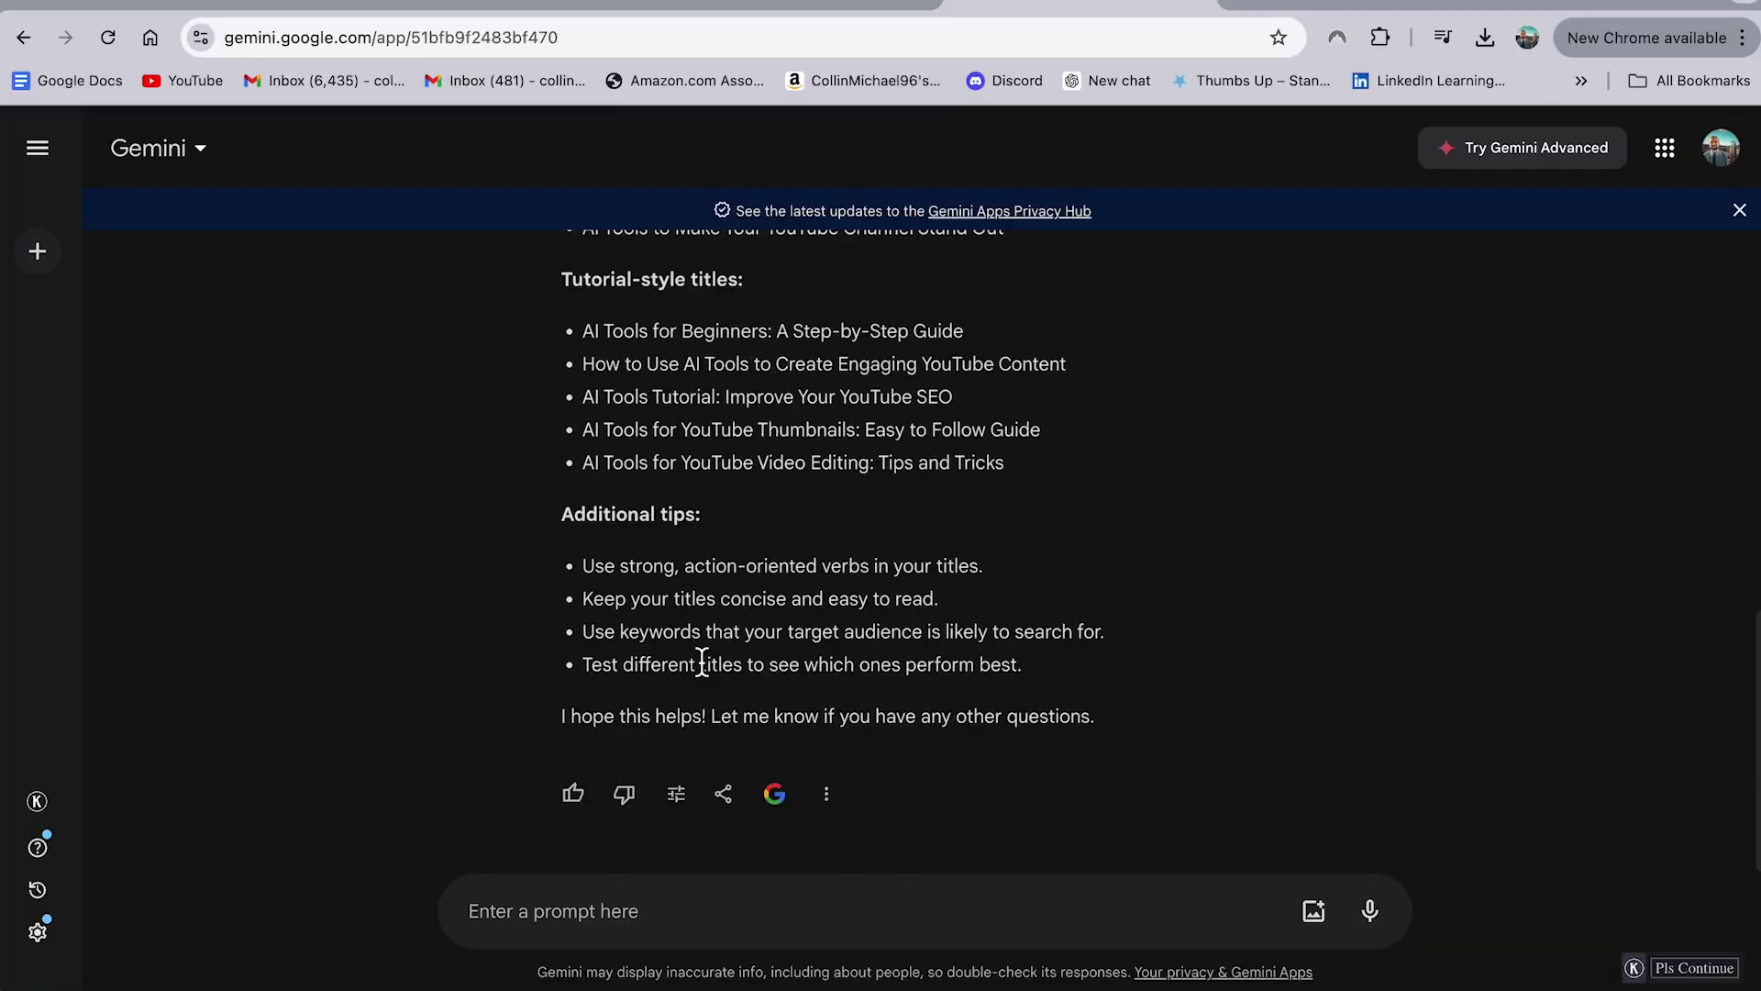
- Follow up with 'be more dramatic with the titles' and scroll through the new titles
type("be")
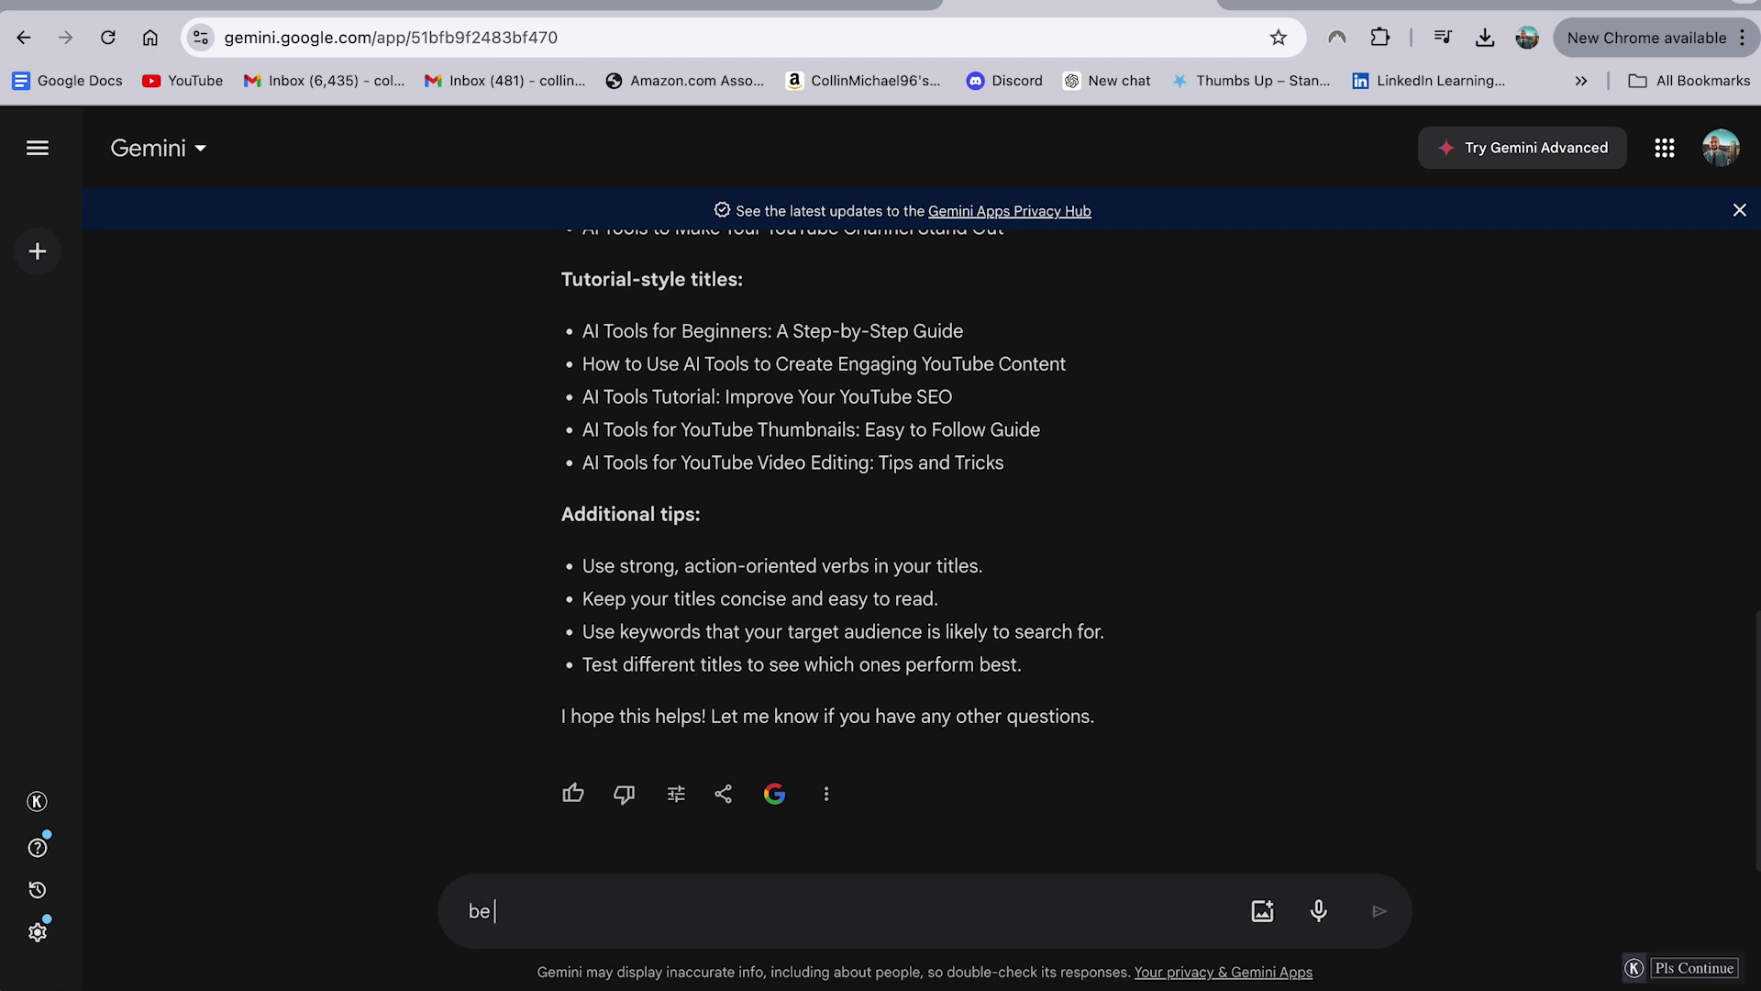
type(" more dramatic with the")
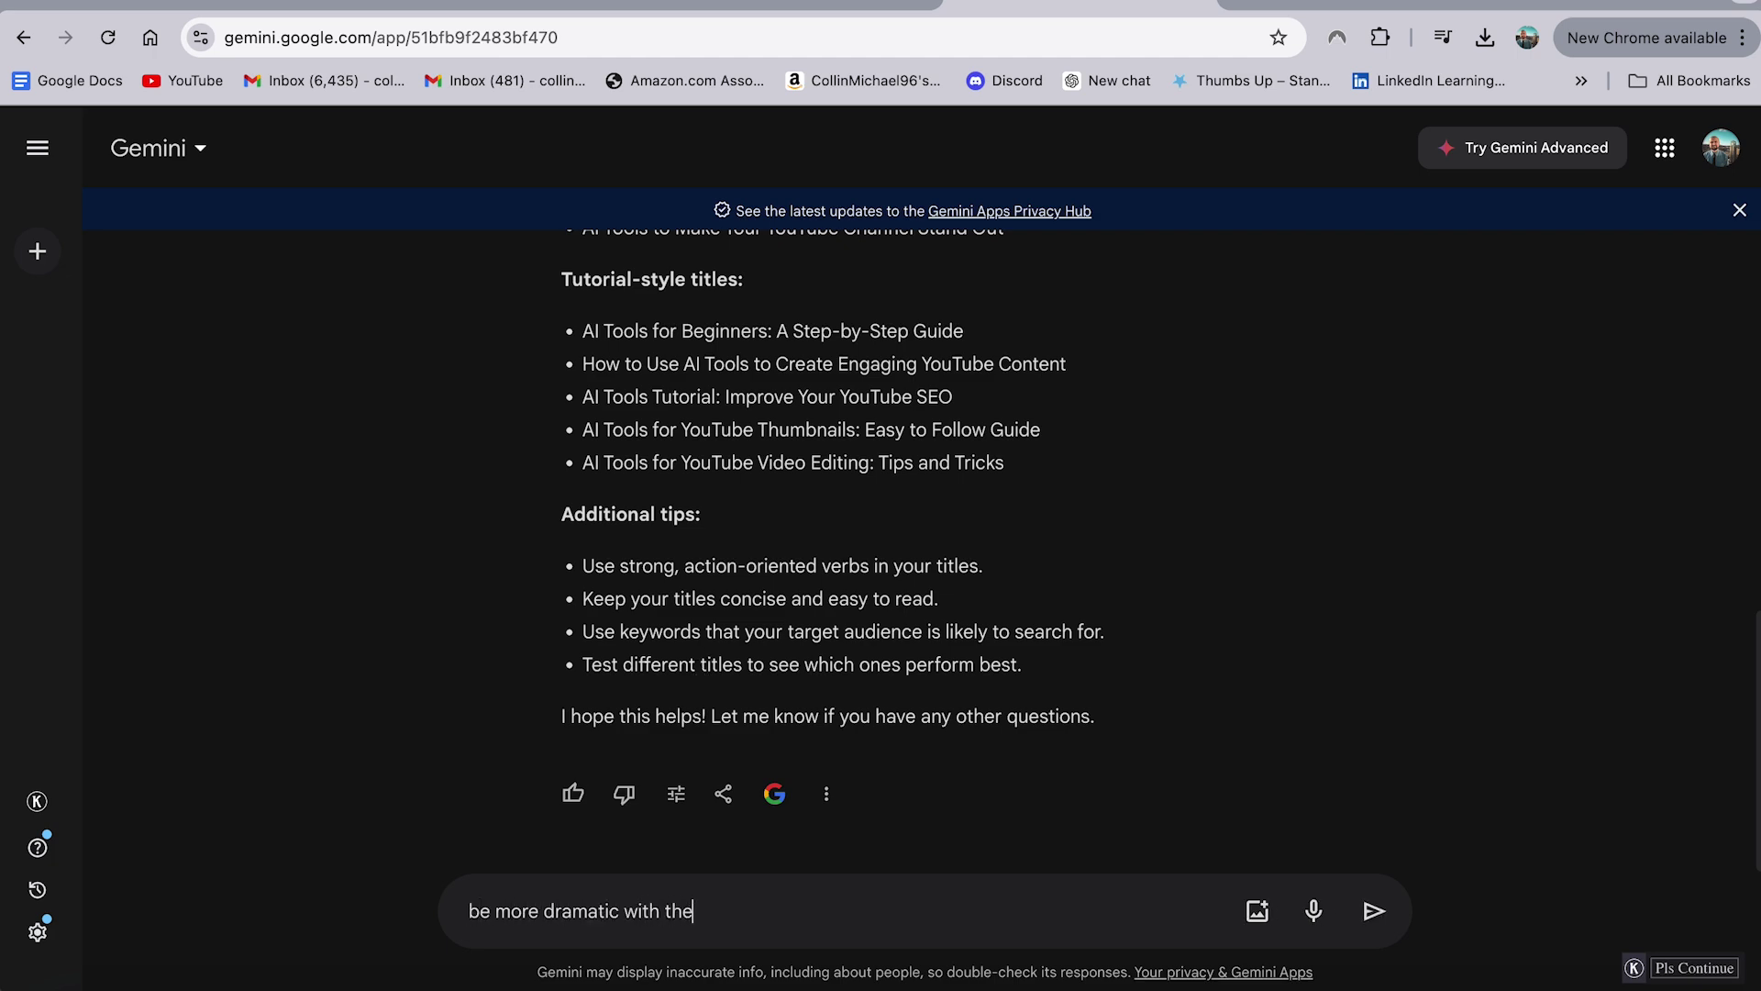
type(" titles")
key("Return")
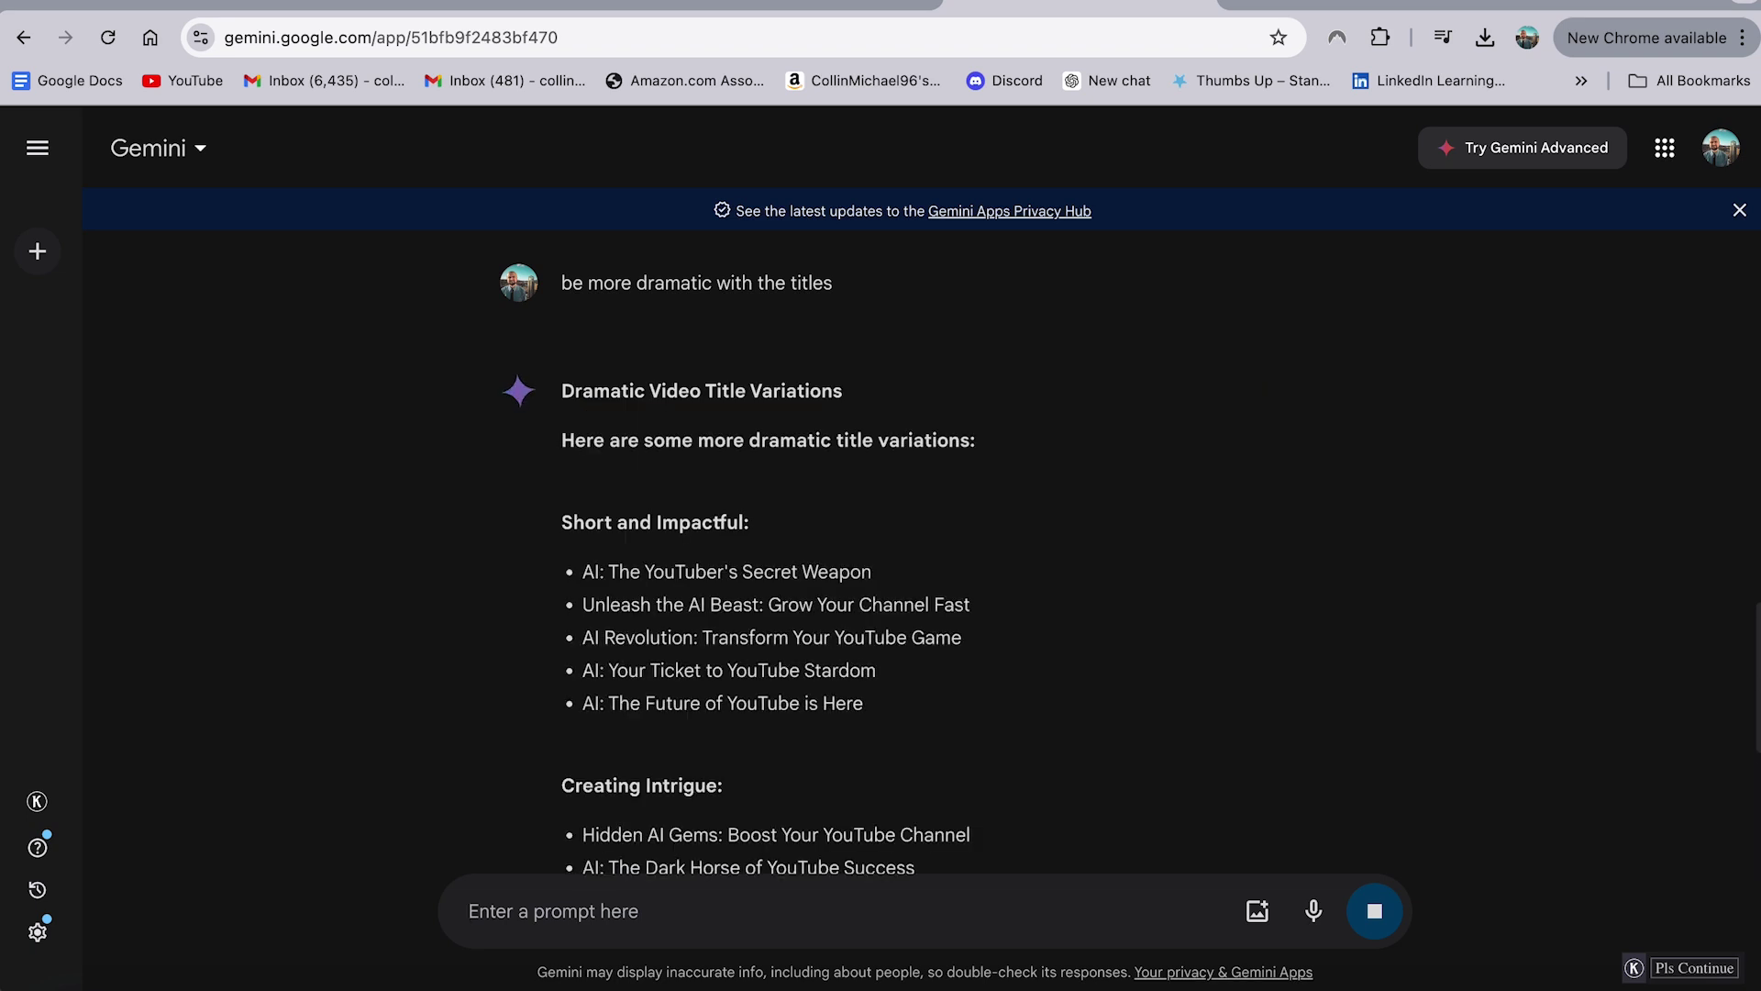
scroll(1074, 653, "down", 1)
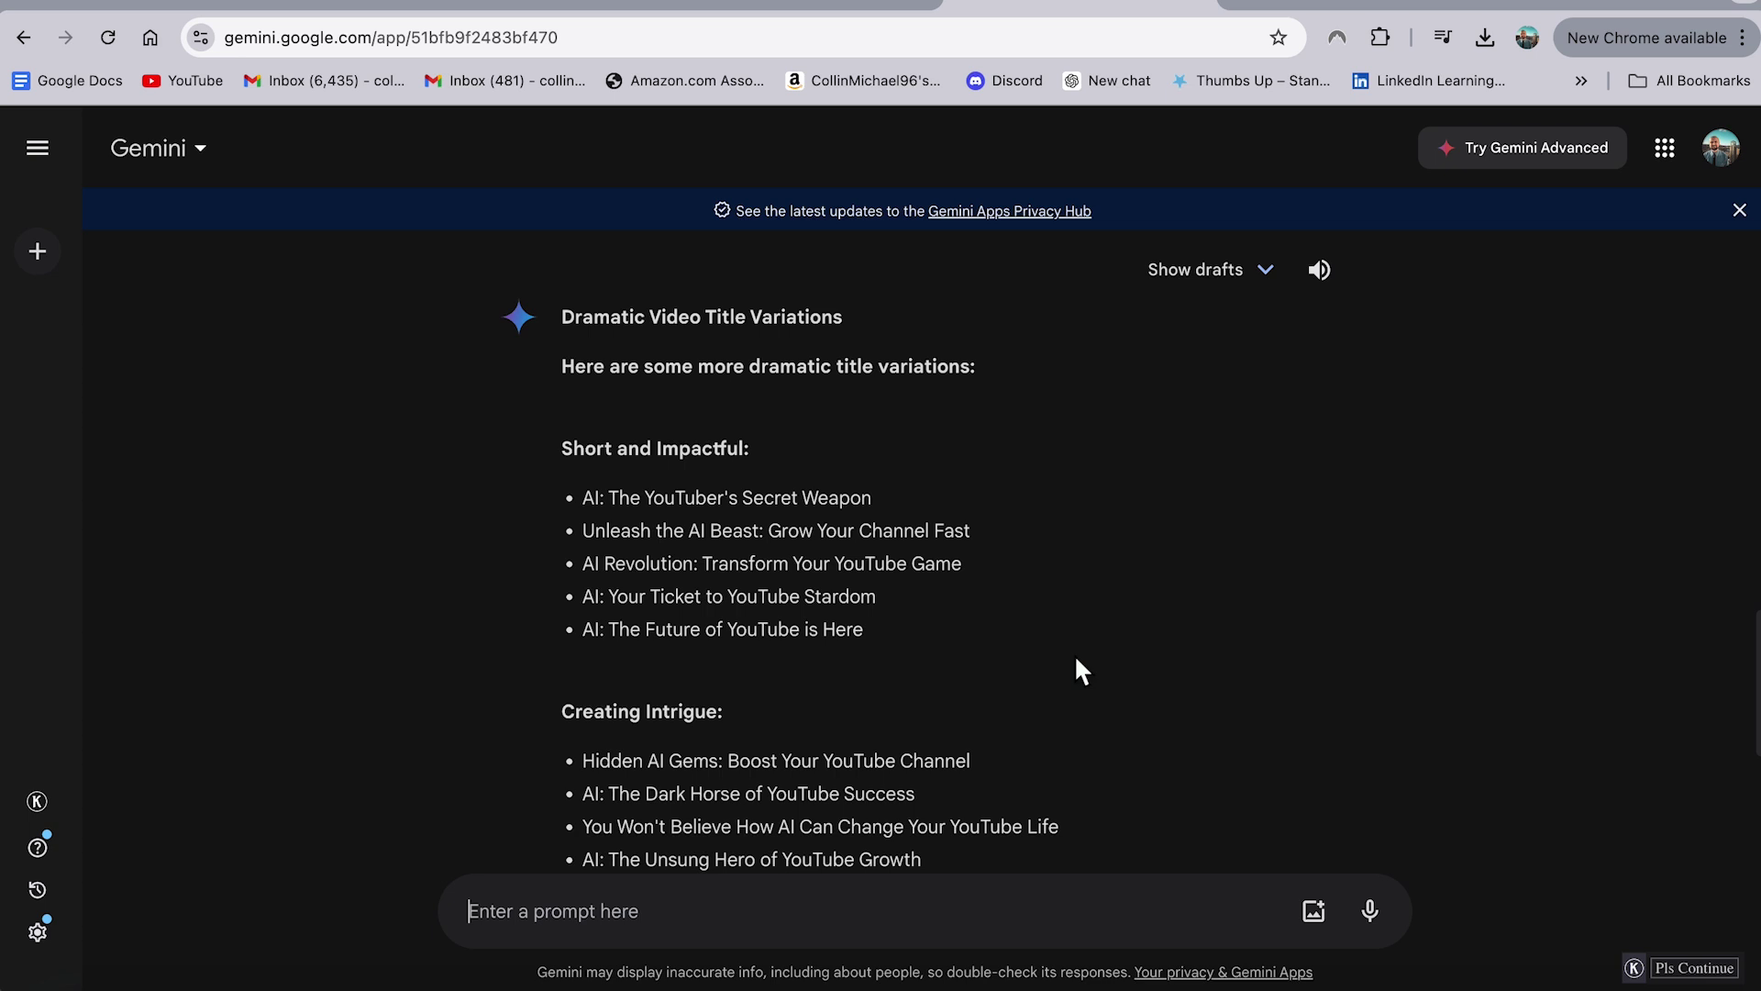
scroll(1076, 659, "down", 2)
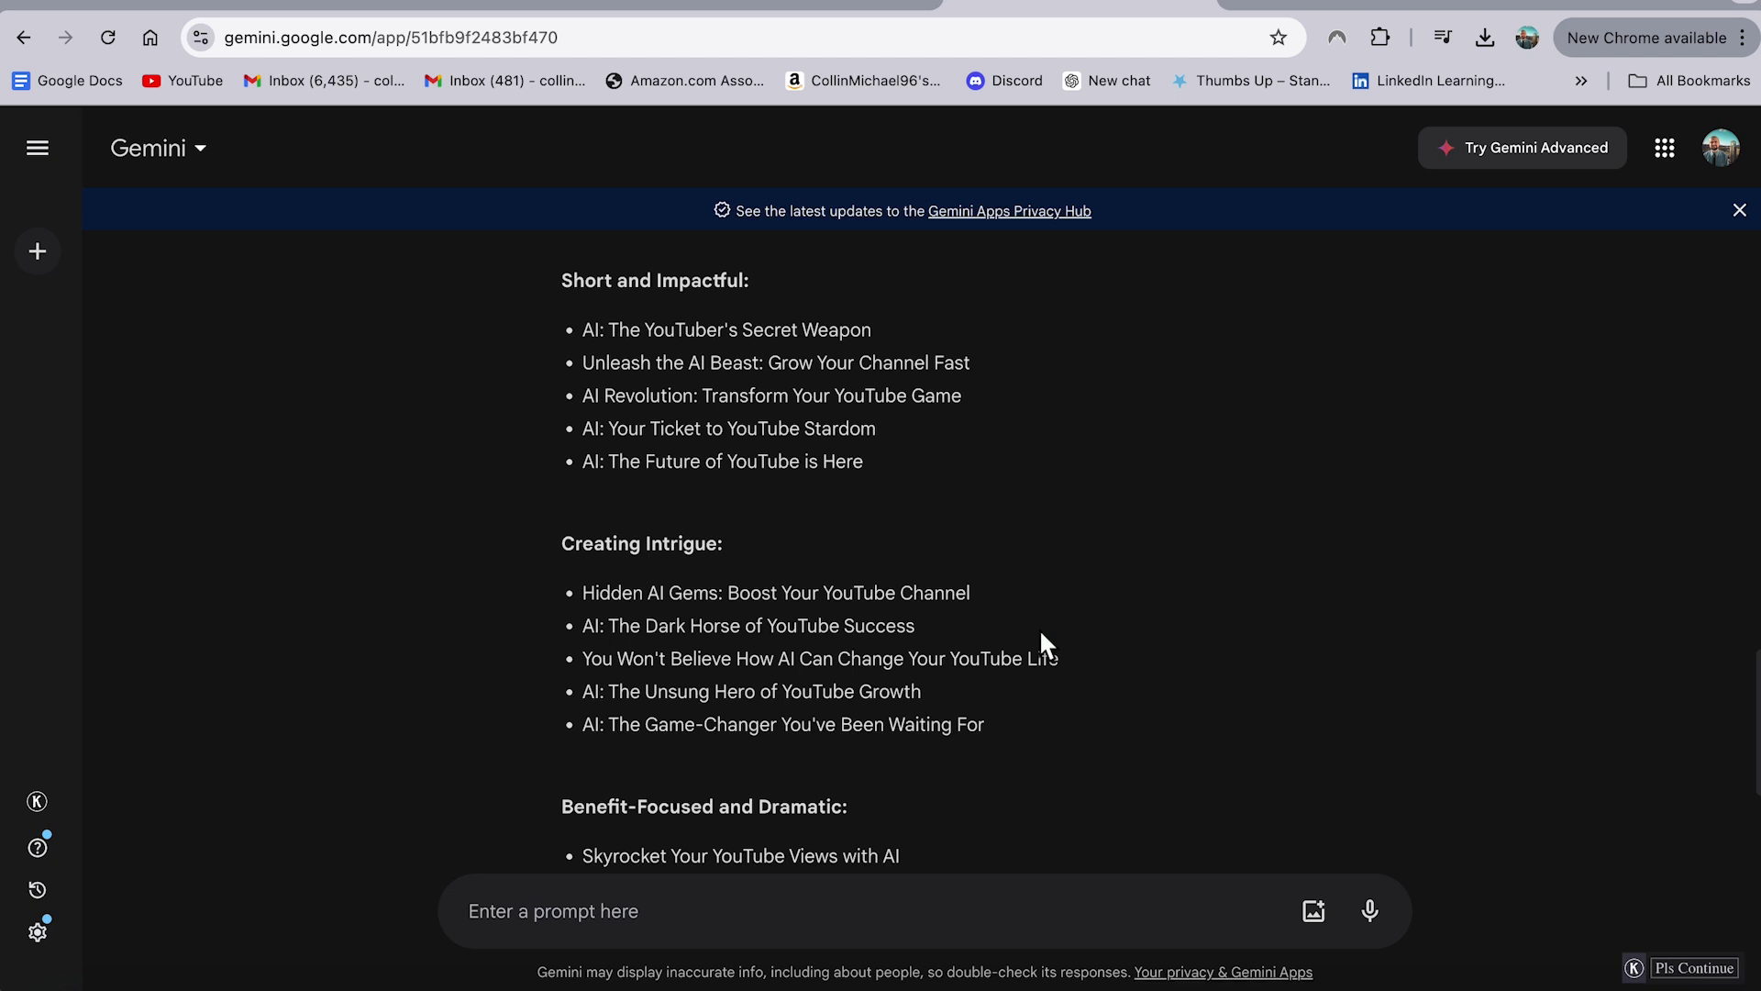
scroll(1042, 635, "up", 4)
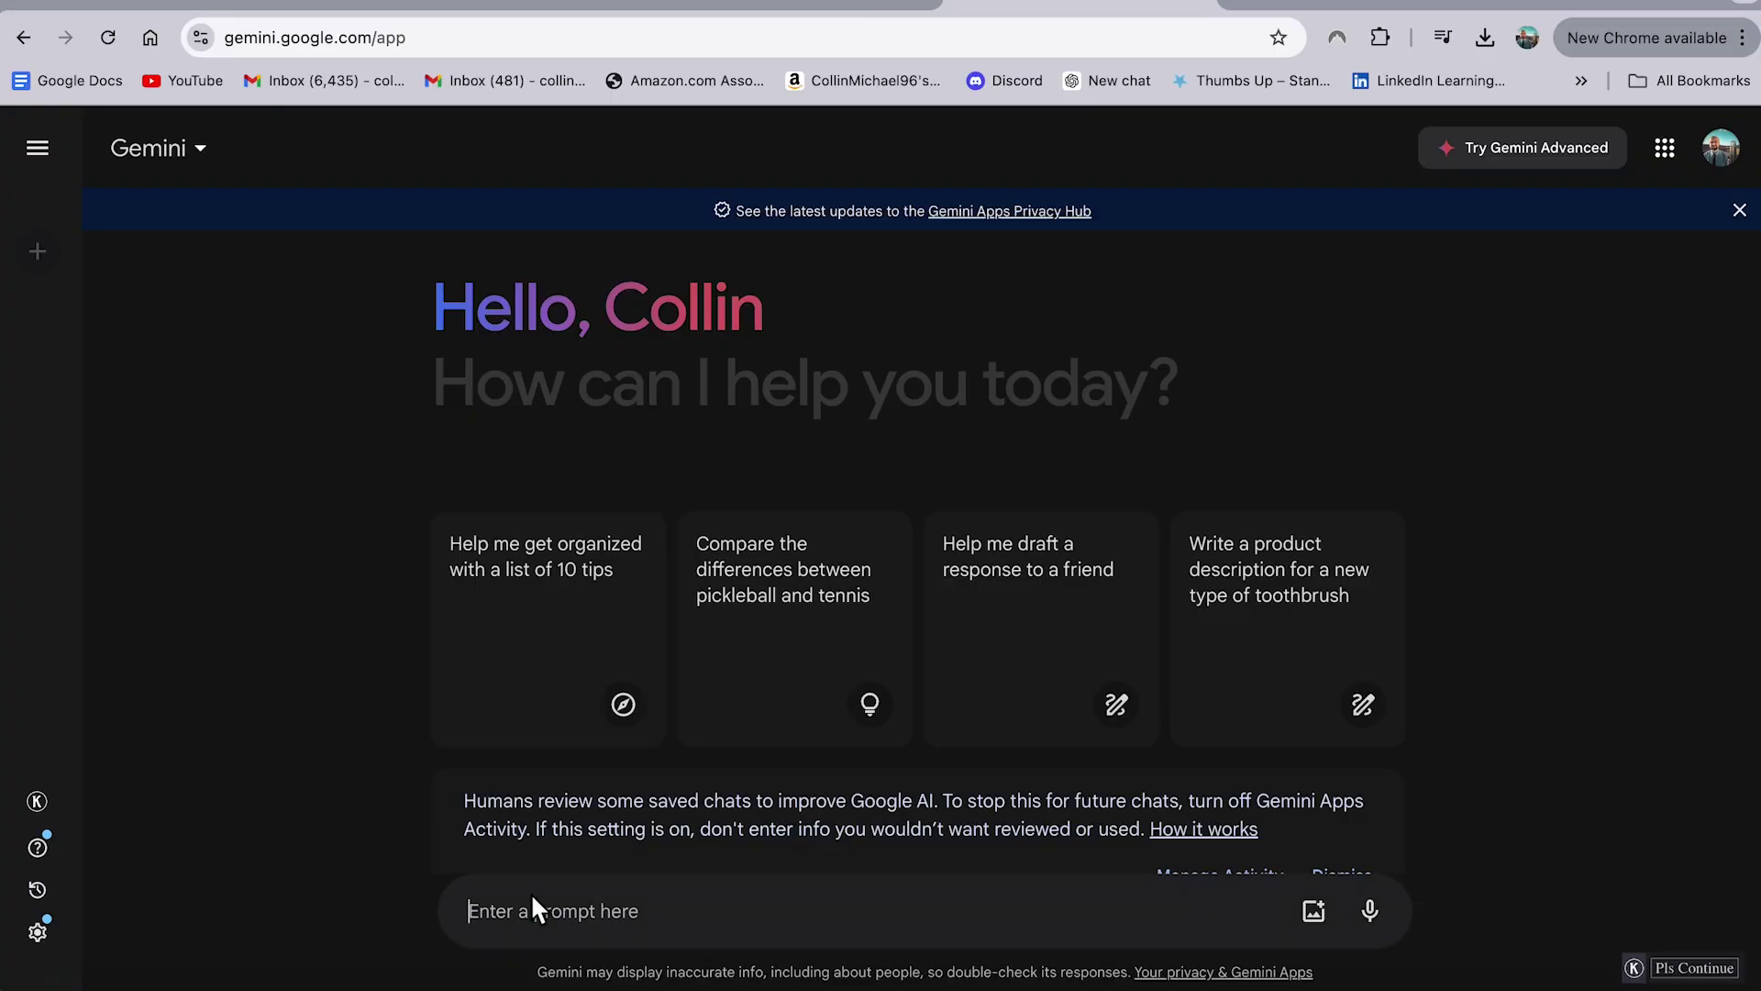
- Request a photo of a cat vlogging and view the first and orange cat images full size
type("make a photo of a")
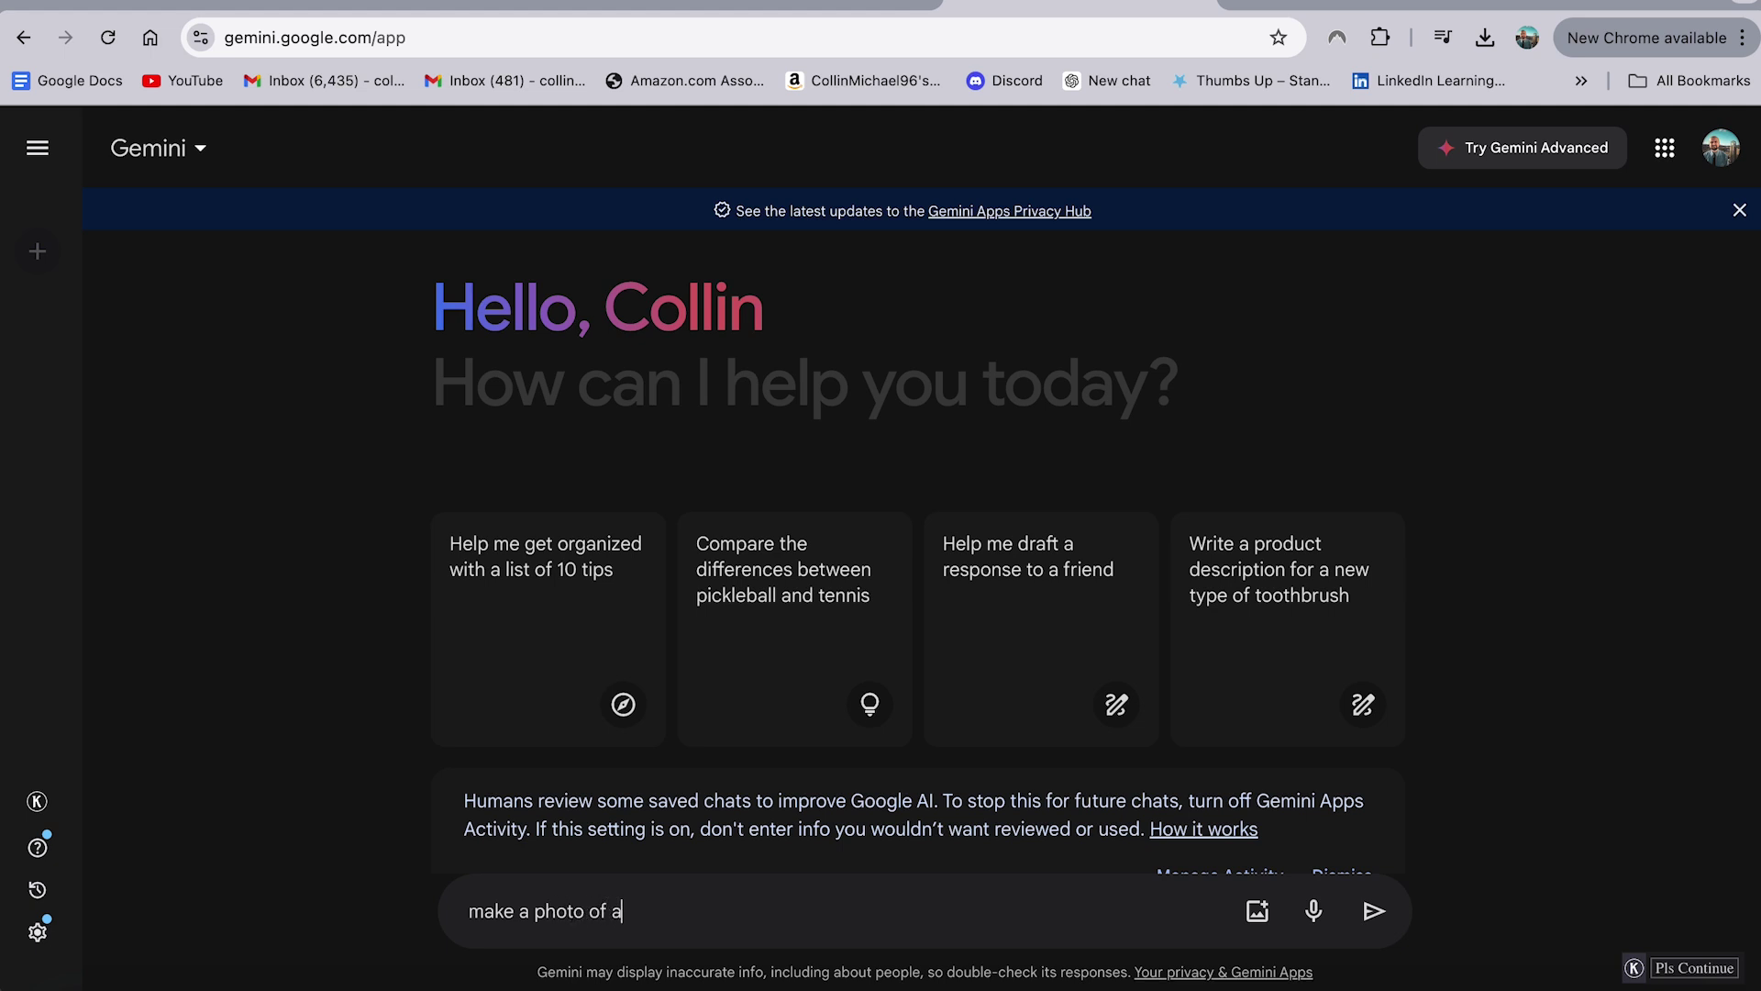
type(" cat vlogging")
key("Return")
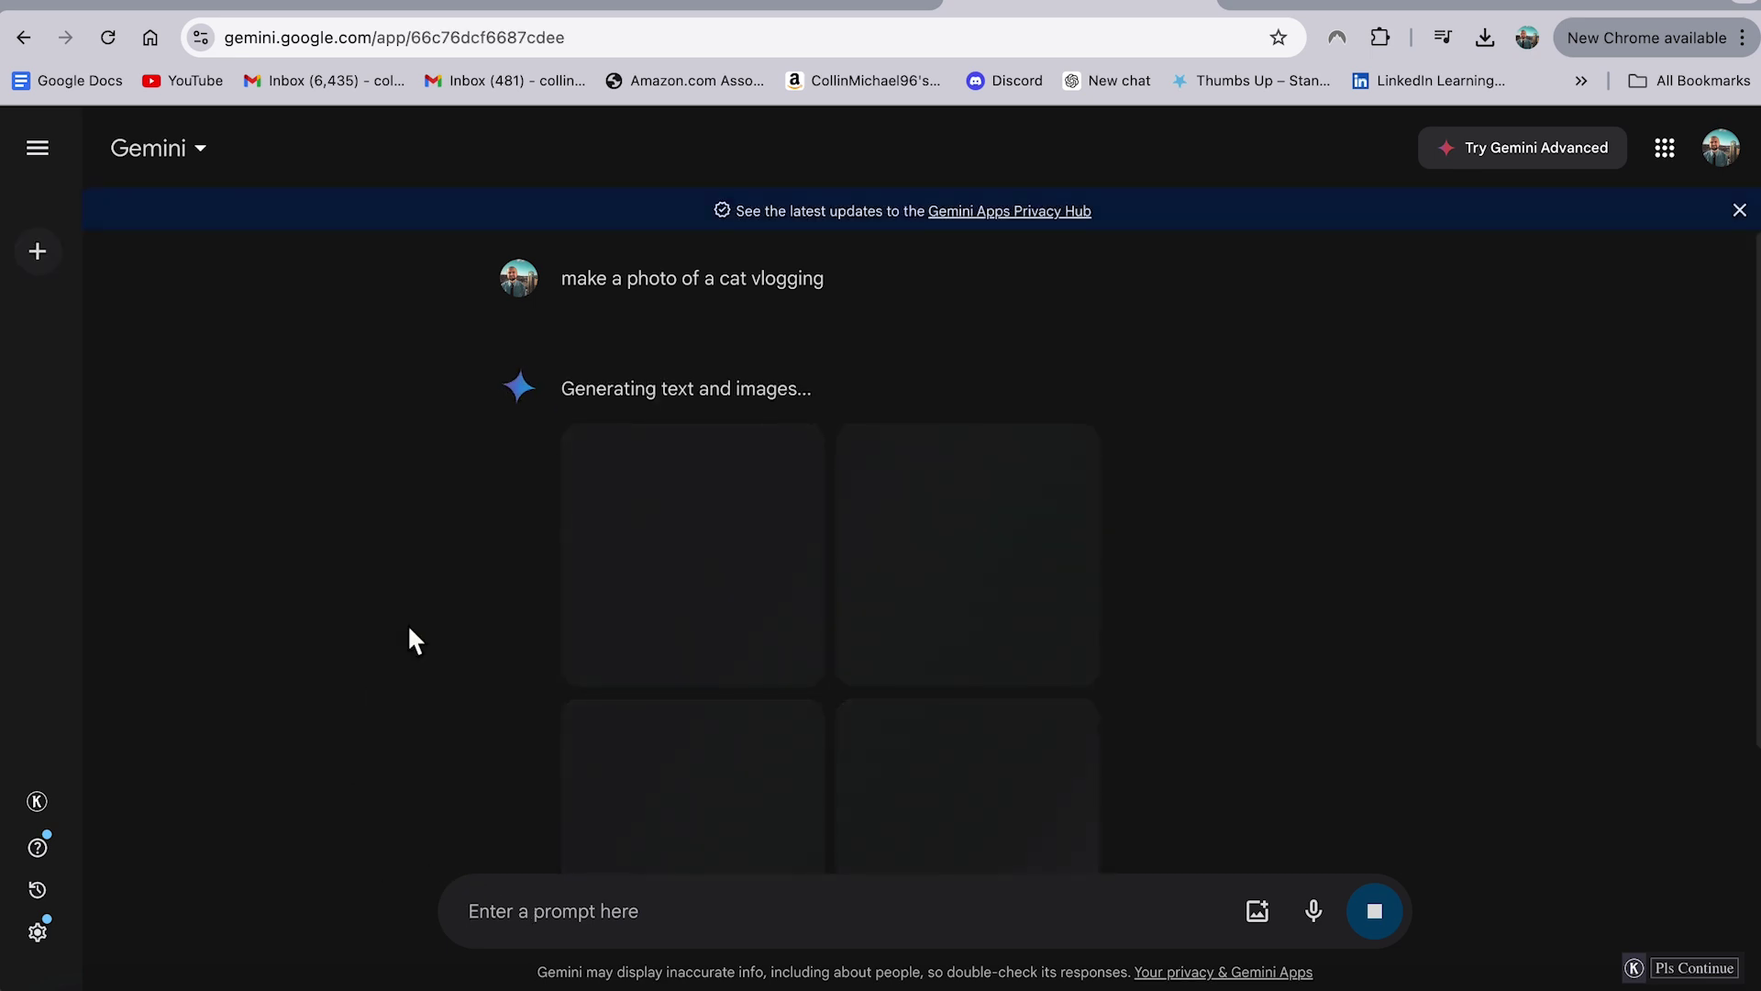
left_click(614, 482)
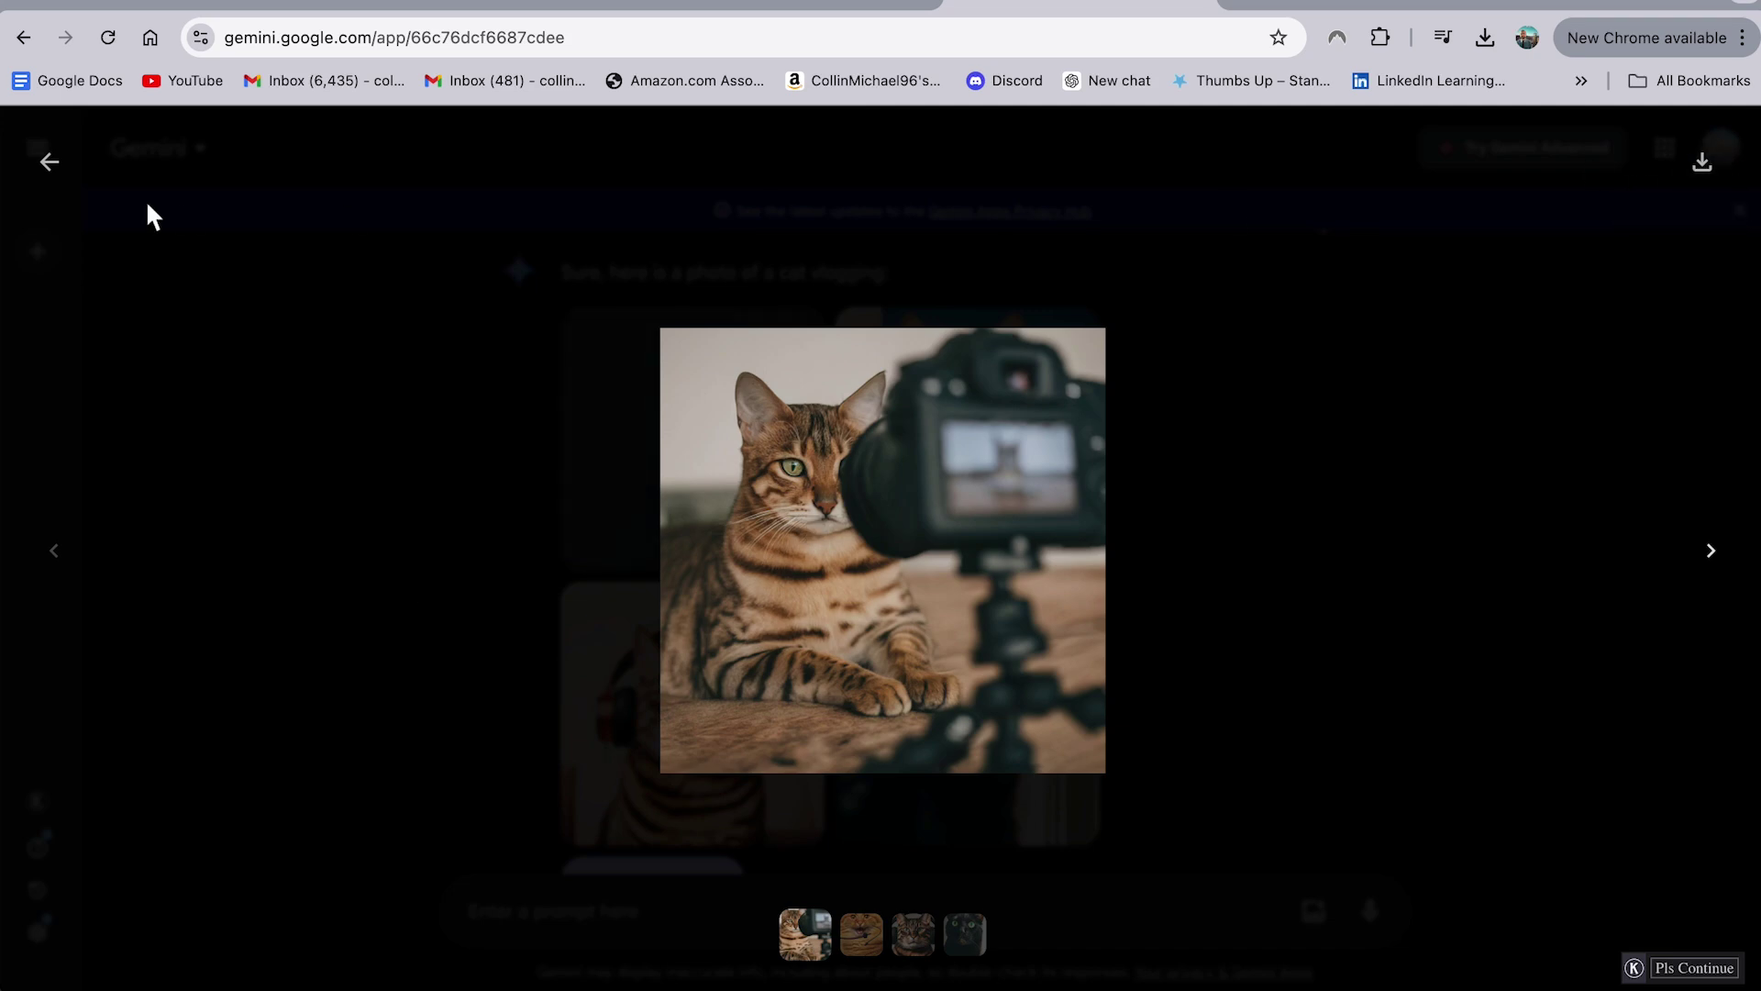
left_click(50, 165)
left_click(1057, 534)
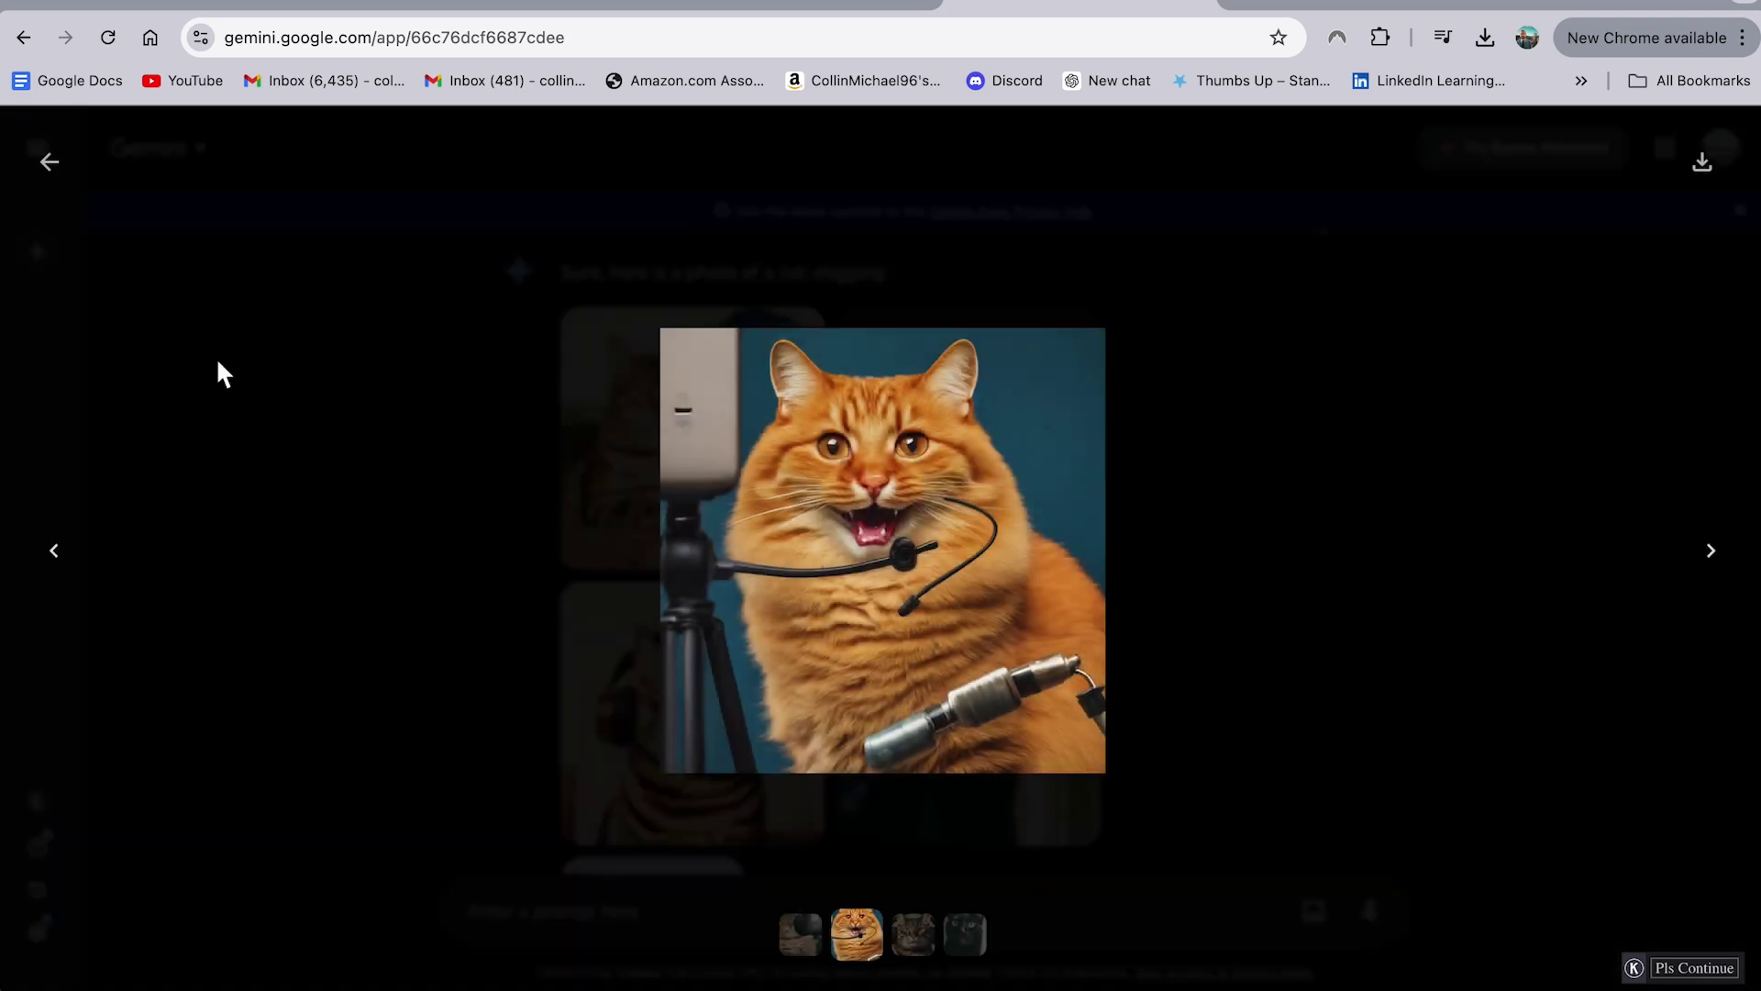
left_click(43, 174)
- View the black cat image, generate more cat vlogging images, and inspect the camera-topped tabby
scroll(771, 697, "down", 1)
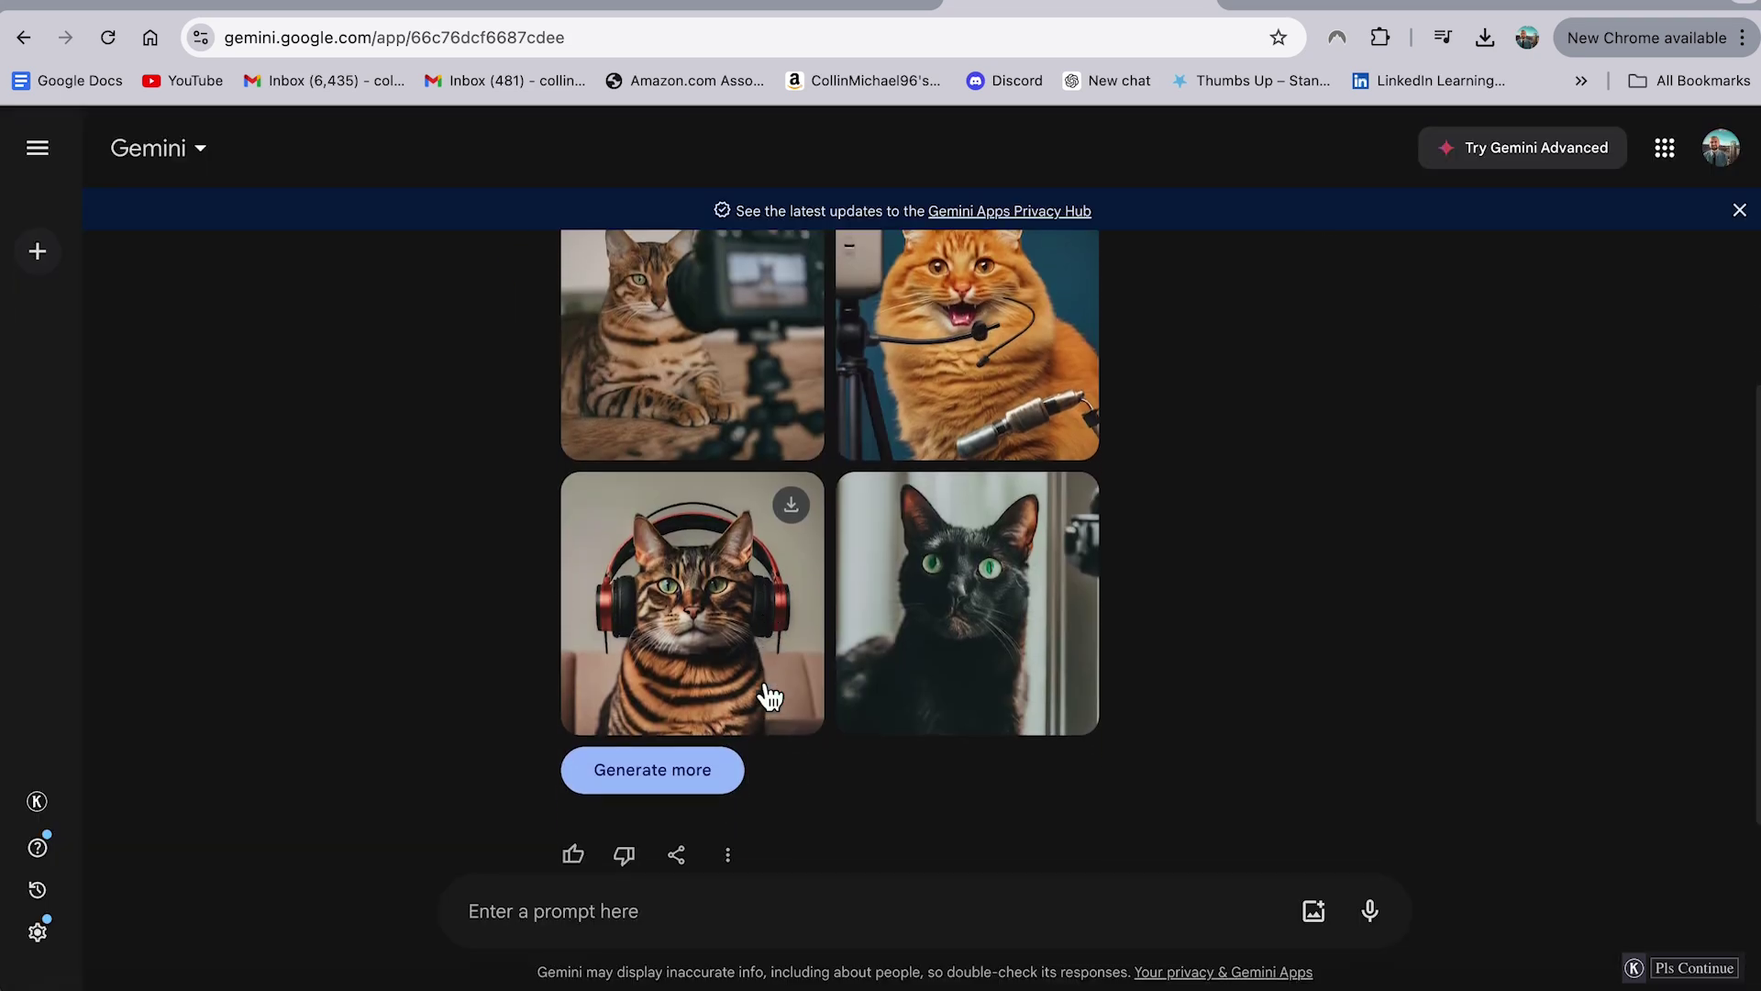
left_click(999, 648)
left_click(51, 165)
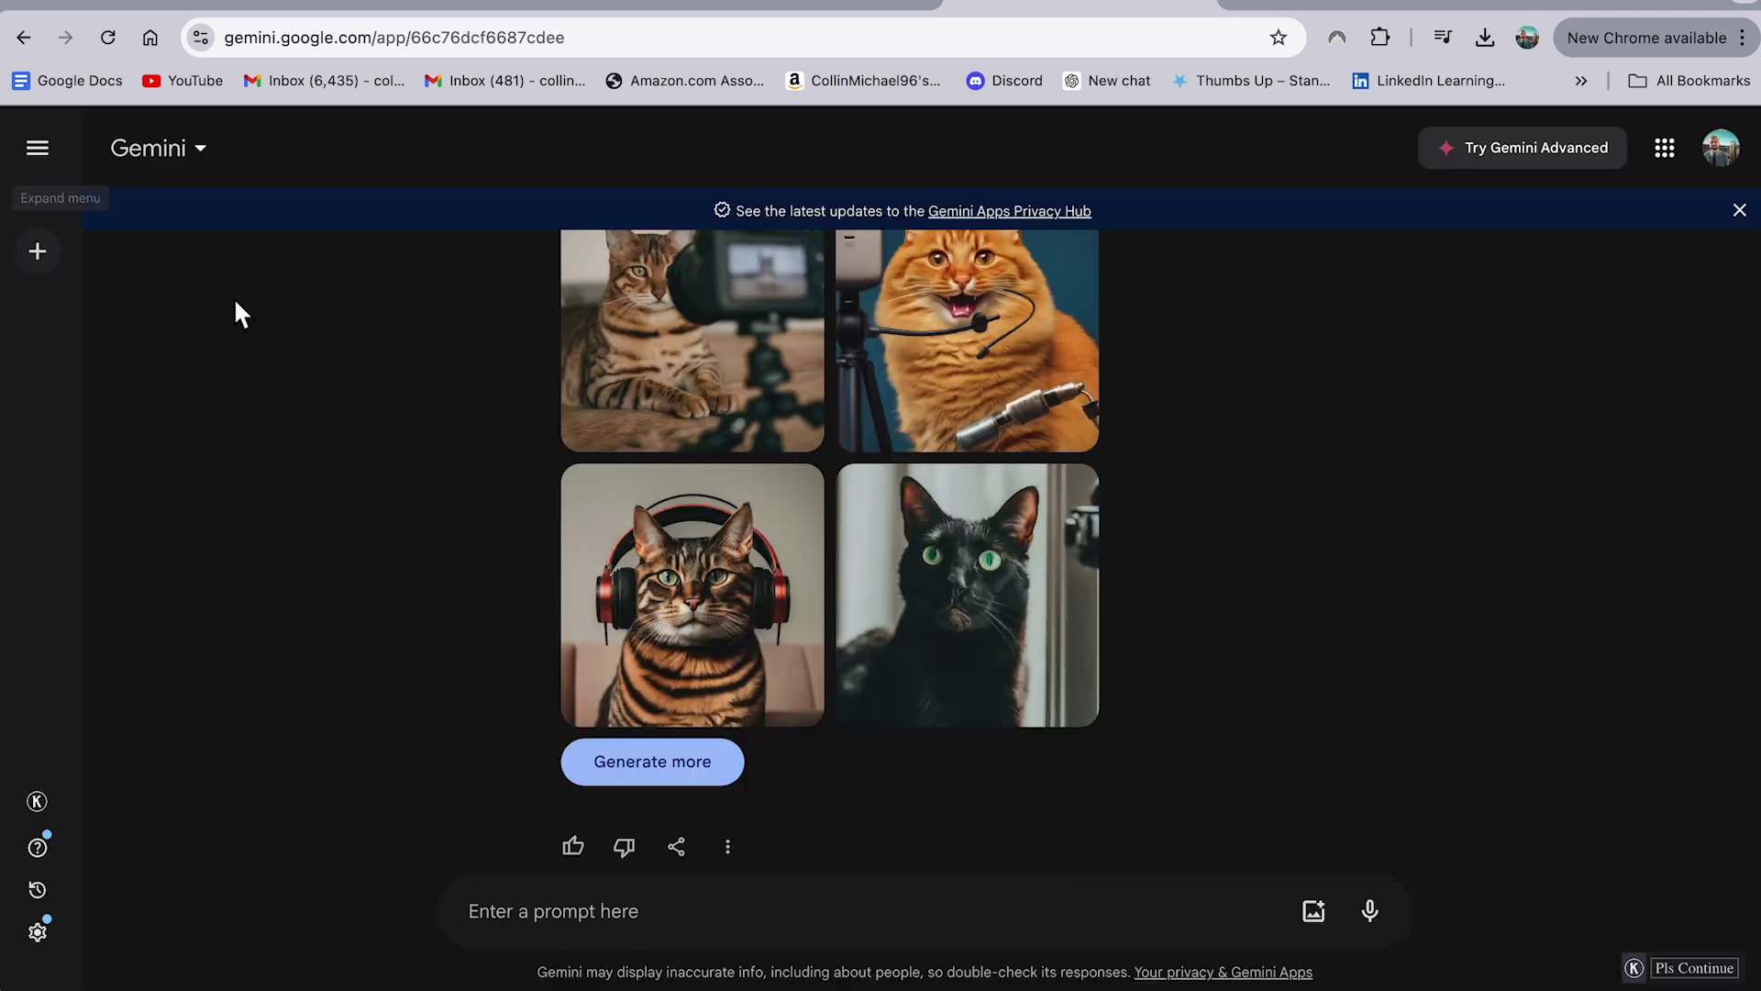
left_click(595, 757)
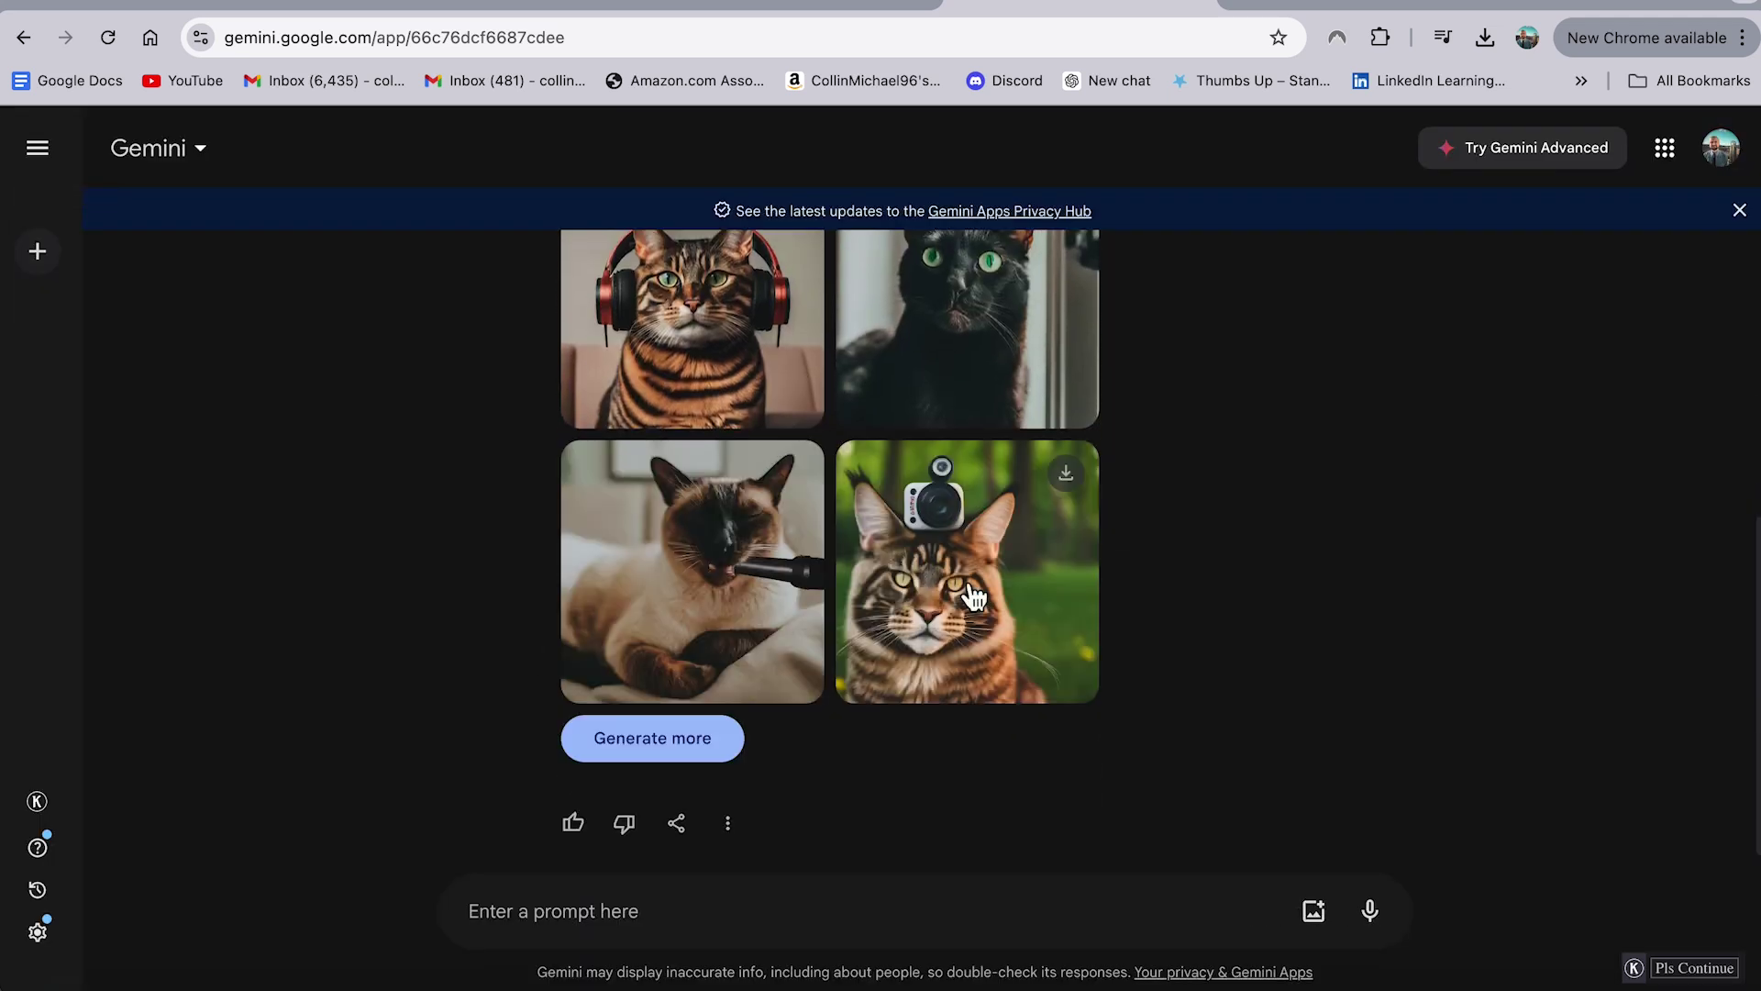
left_click(1002, 604)
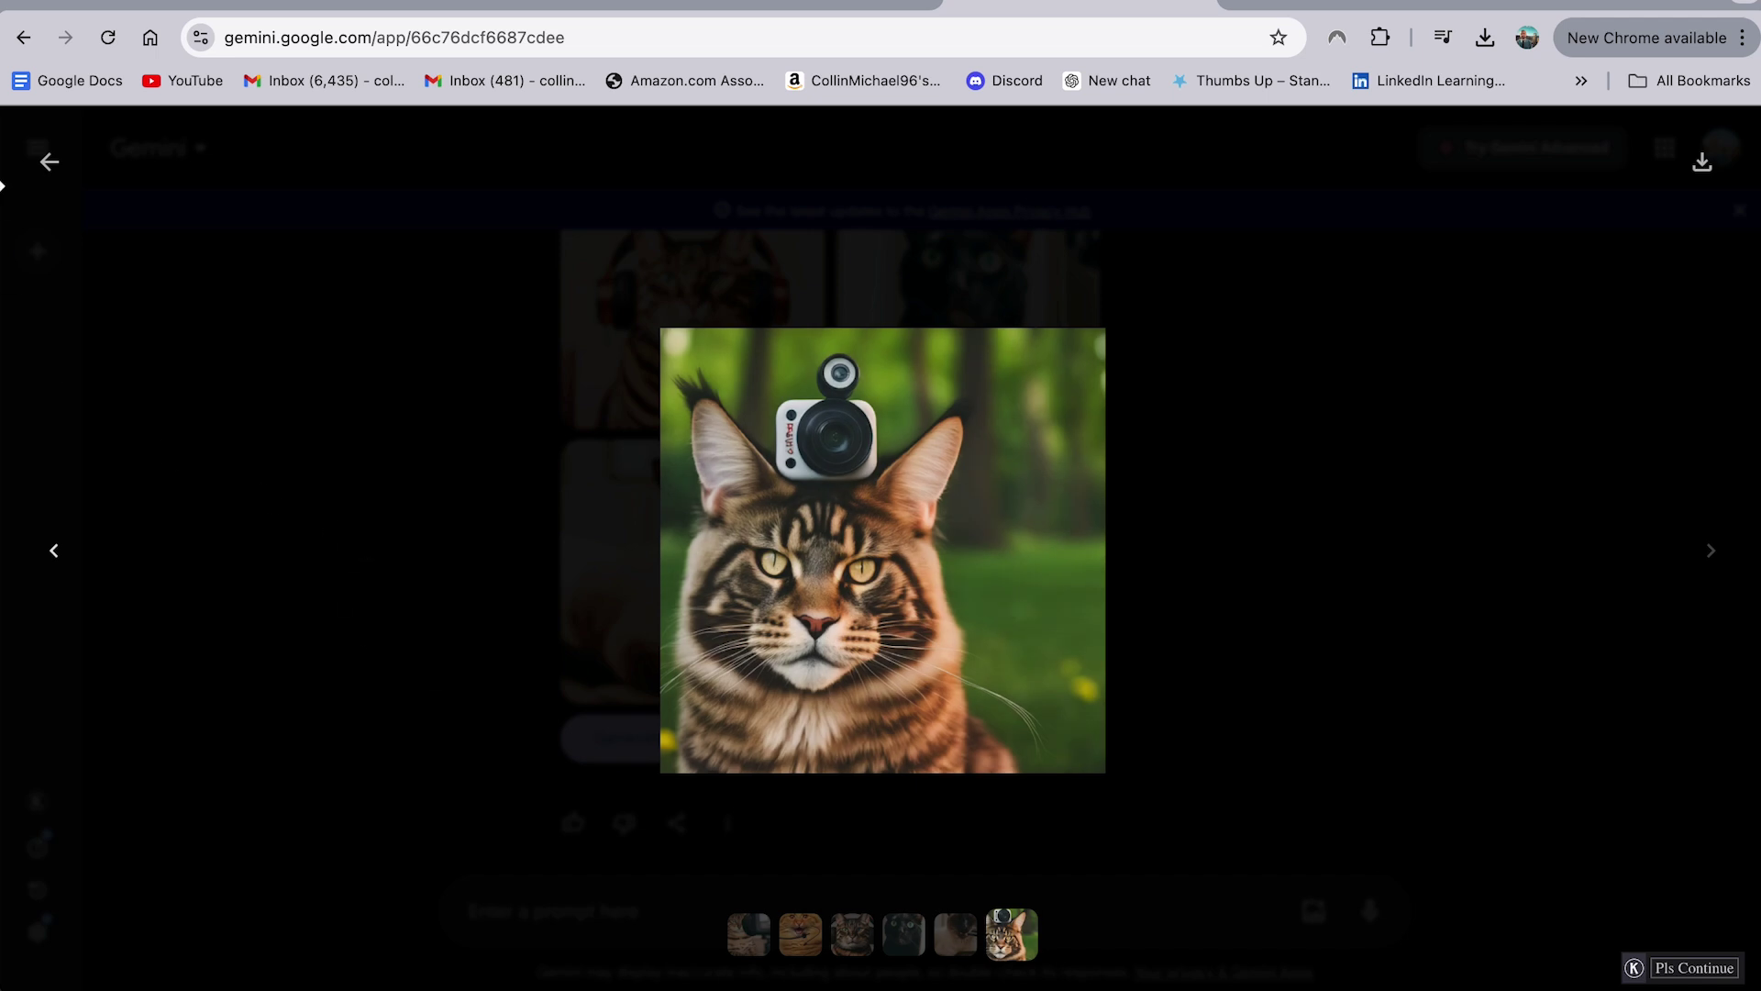
left_click(48, 165)
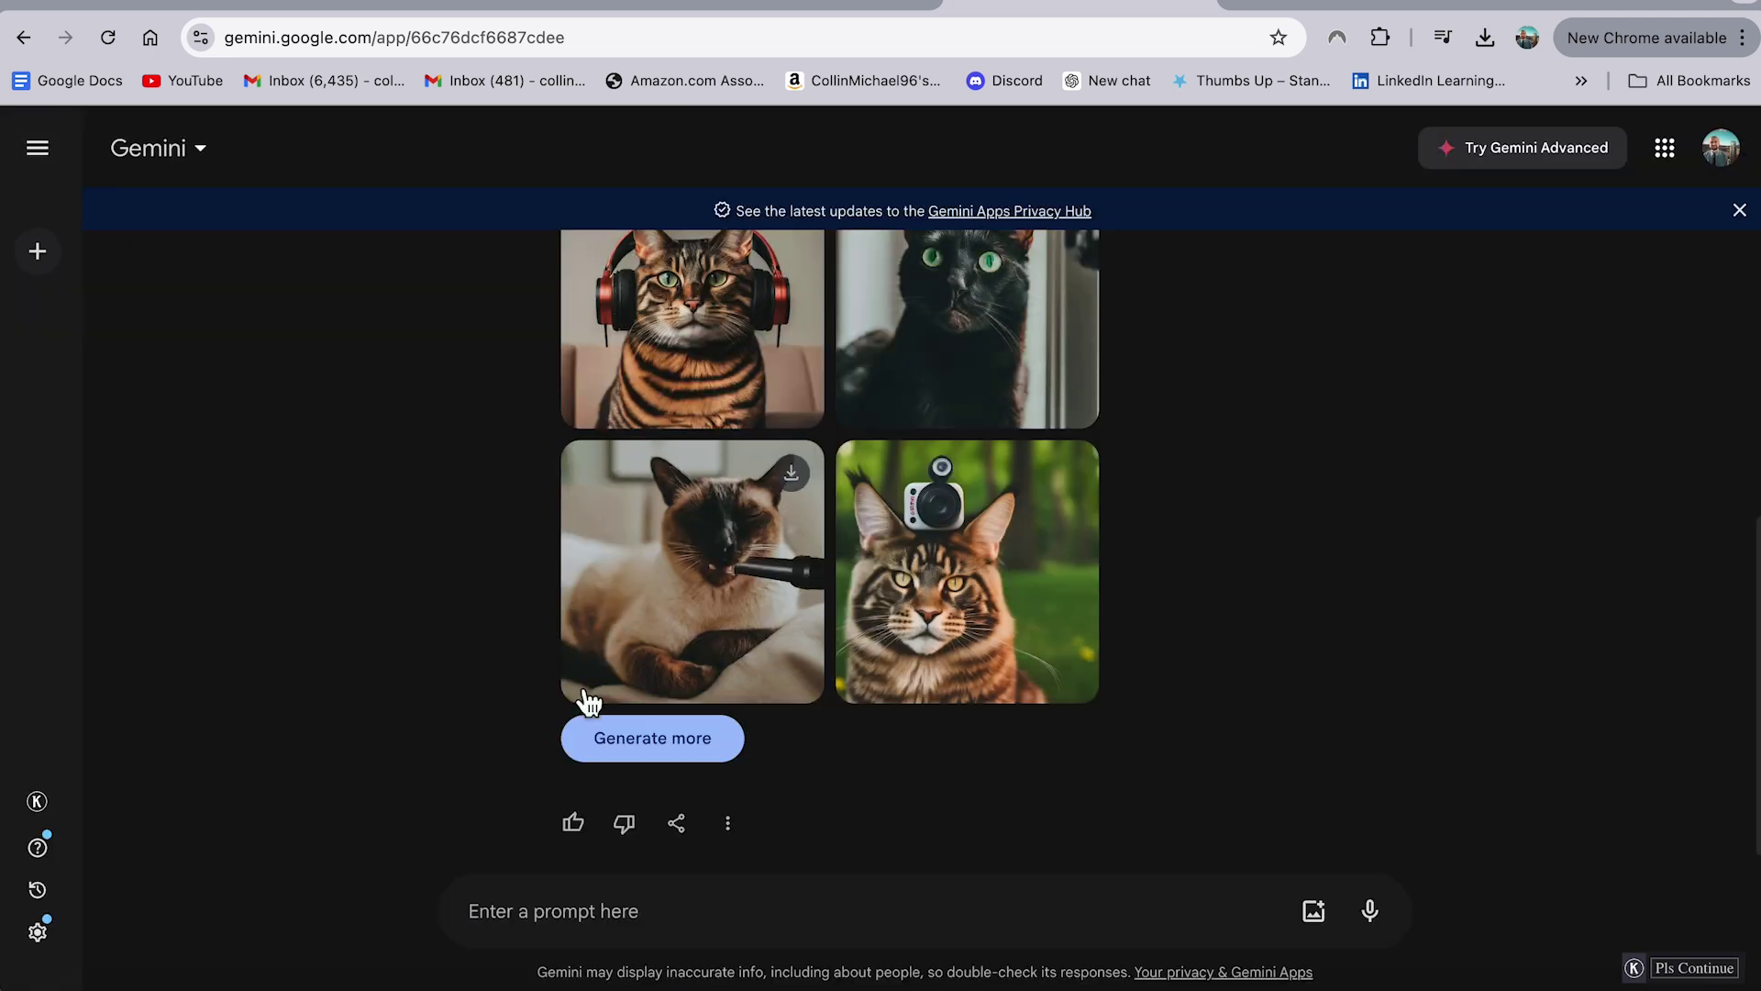
- Prompt Gemini for a desk with a computer running video editing software and download the image full size
left_click(590, 911)
type("mak")
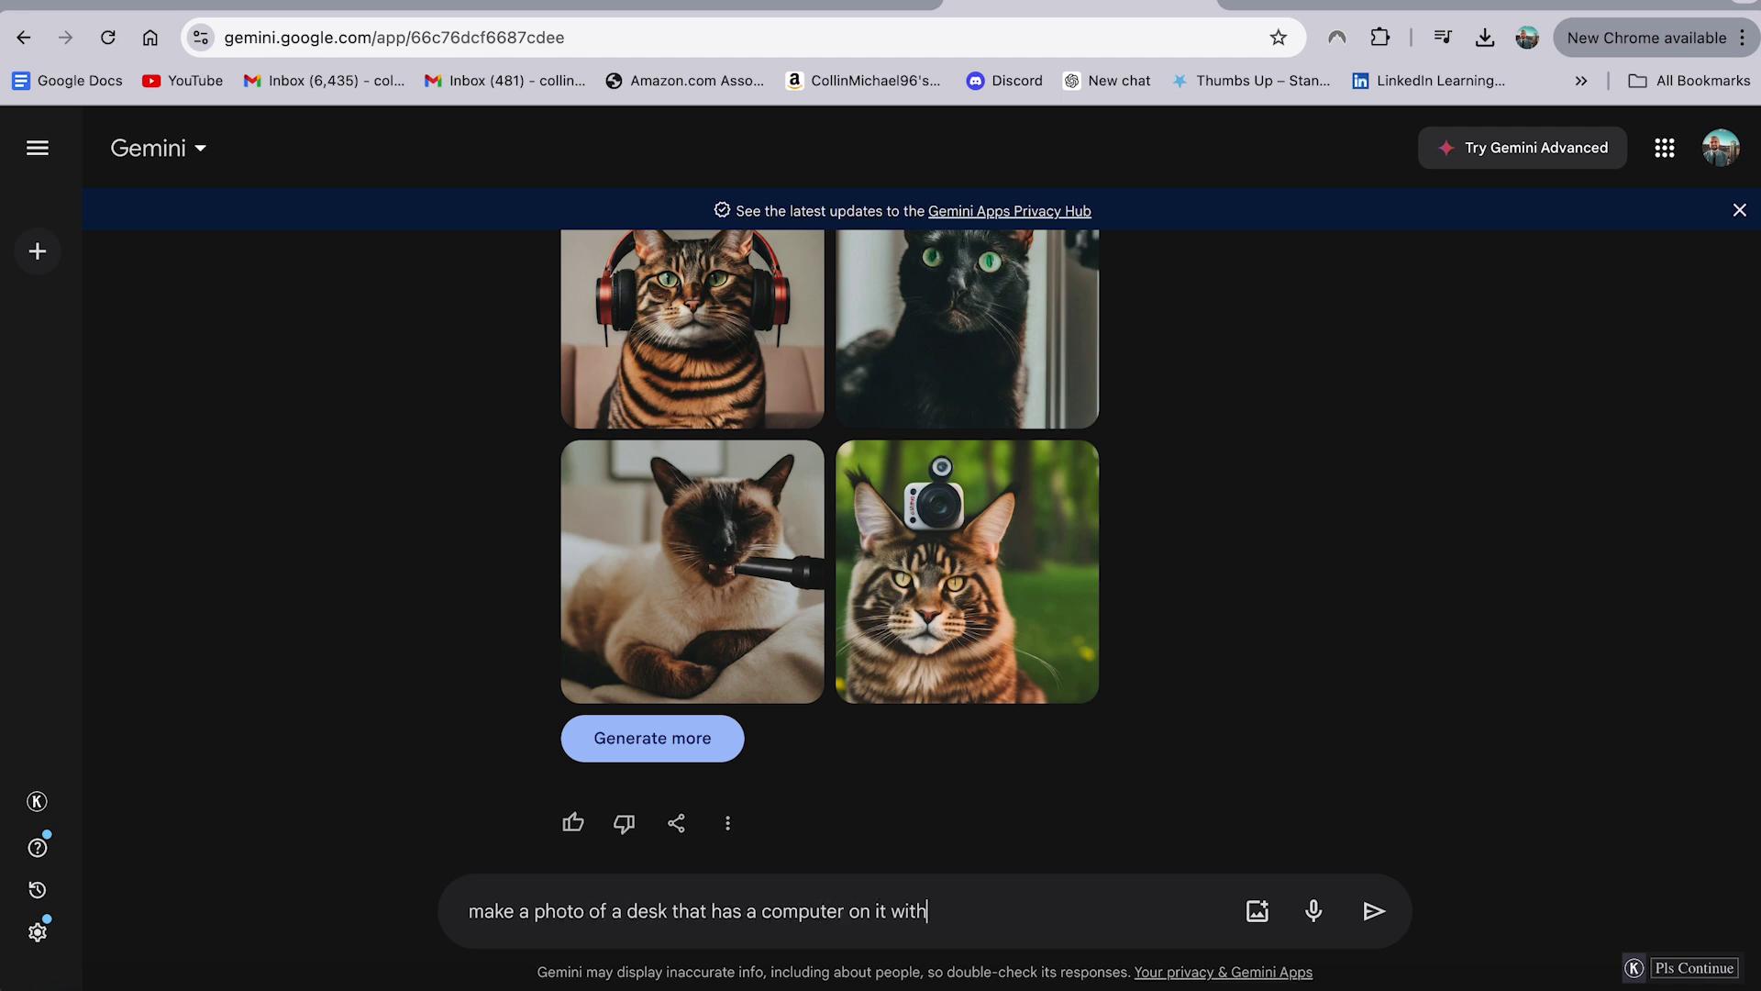
key("BackSpace")
key("BackSpace")
type("tware")
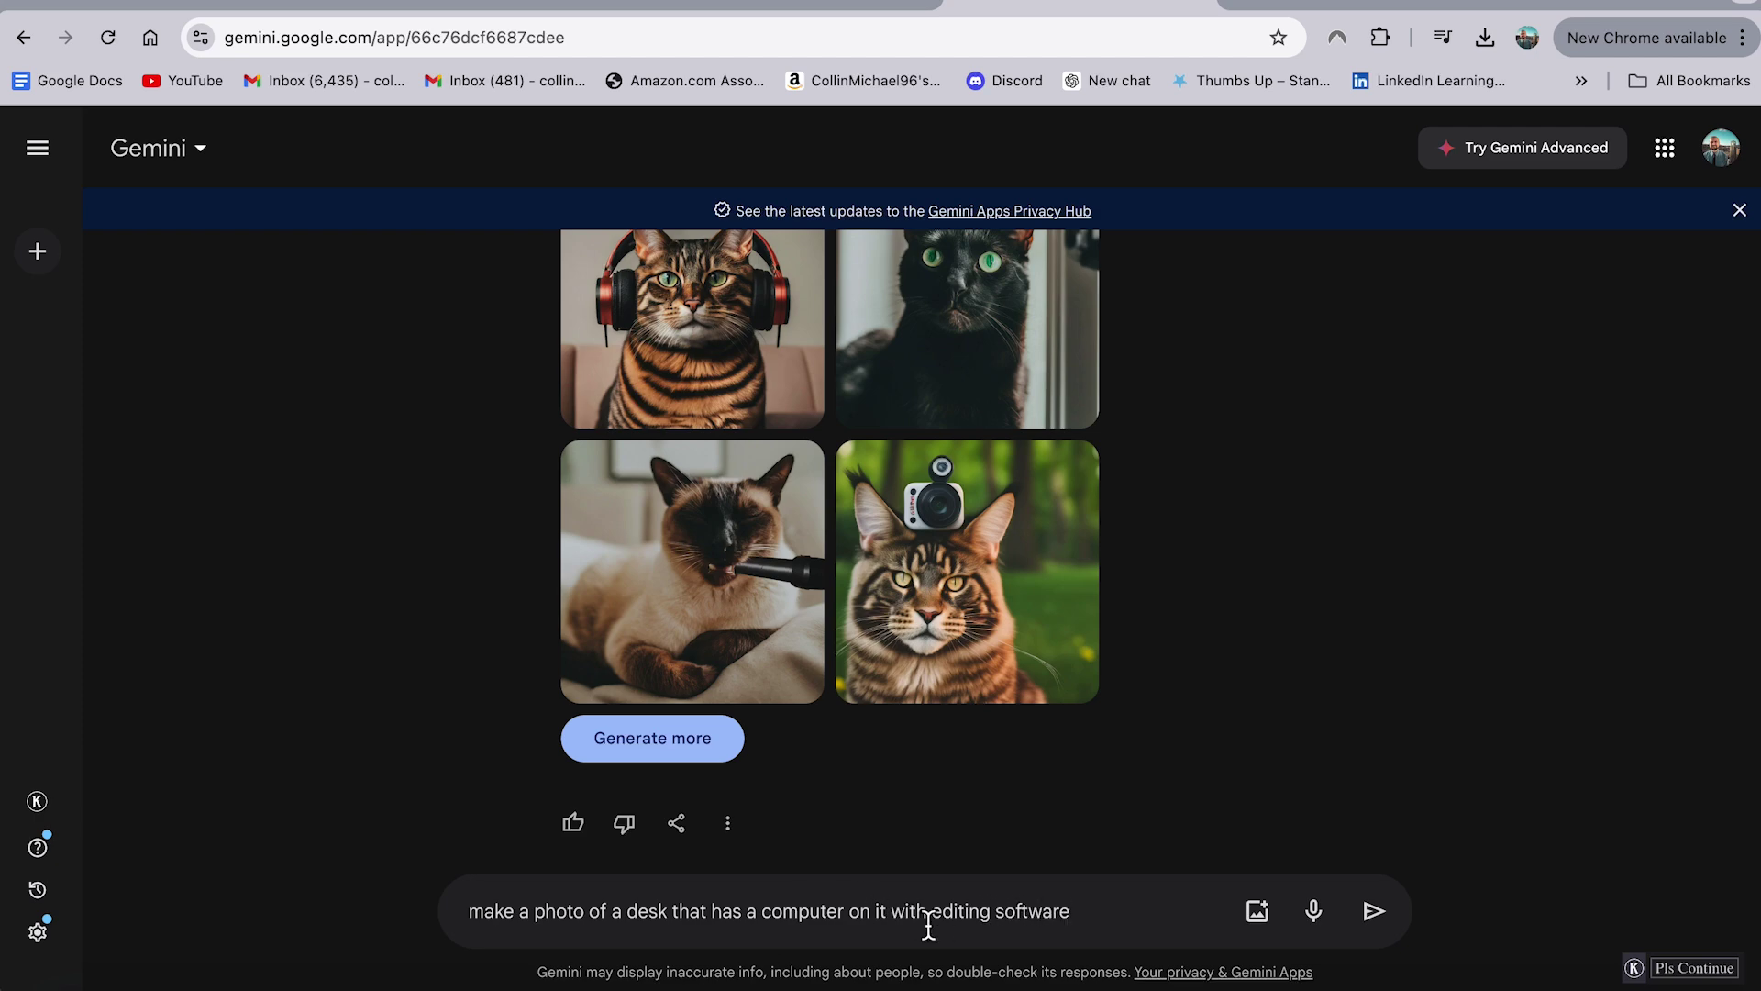
left_click(932, 911)
type("video")
key("Return")
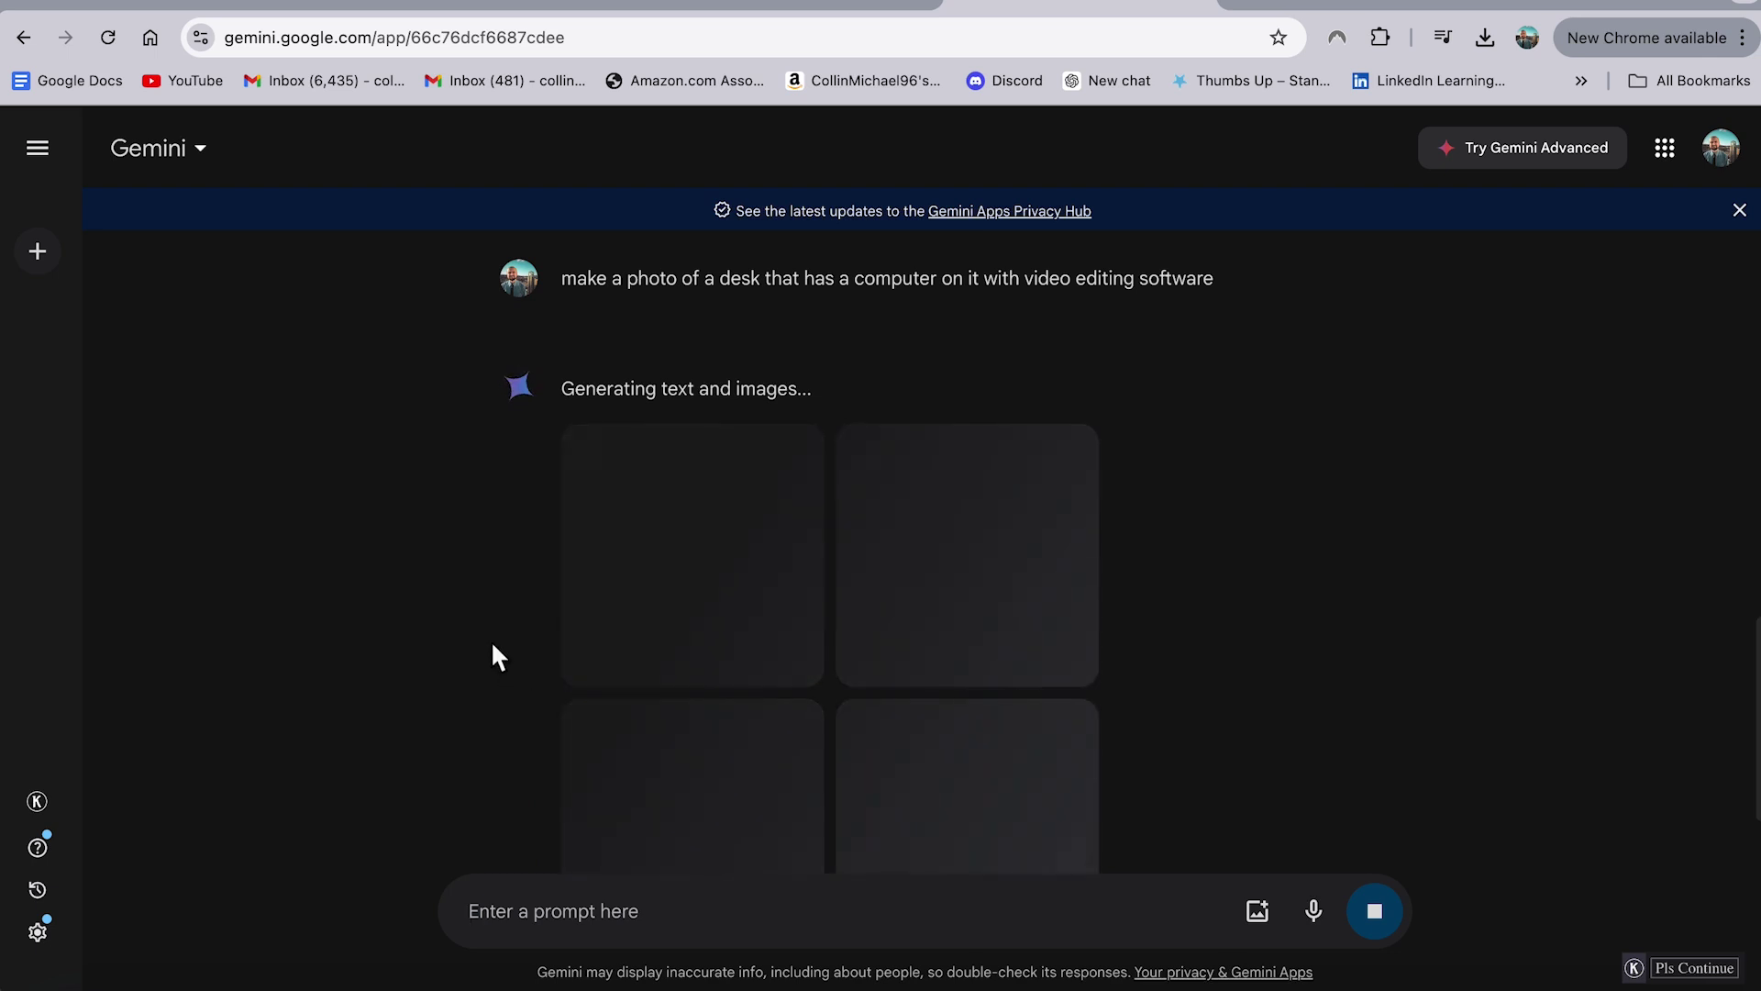
left_click(917, 646)
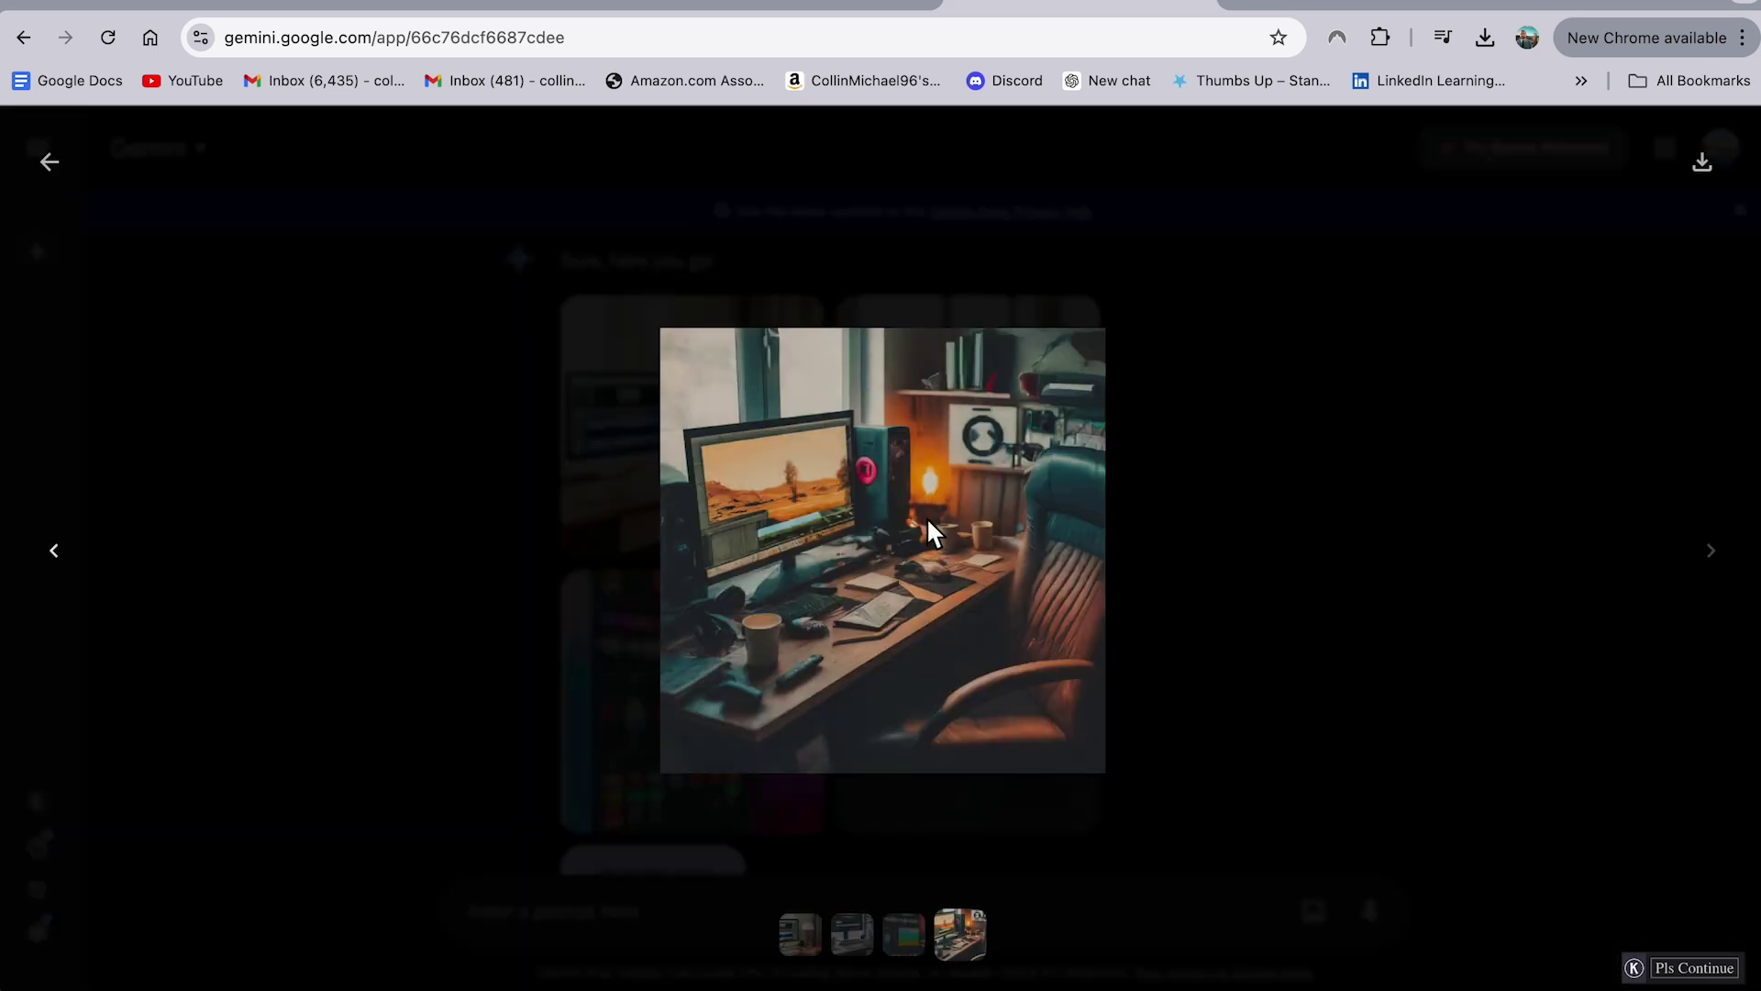
left_click(1716, 169)
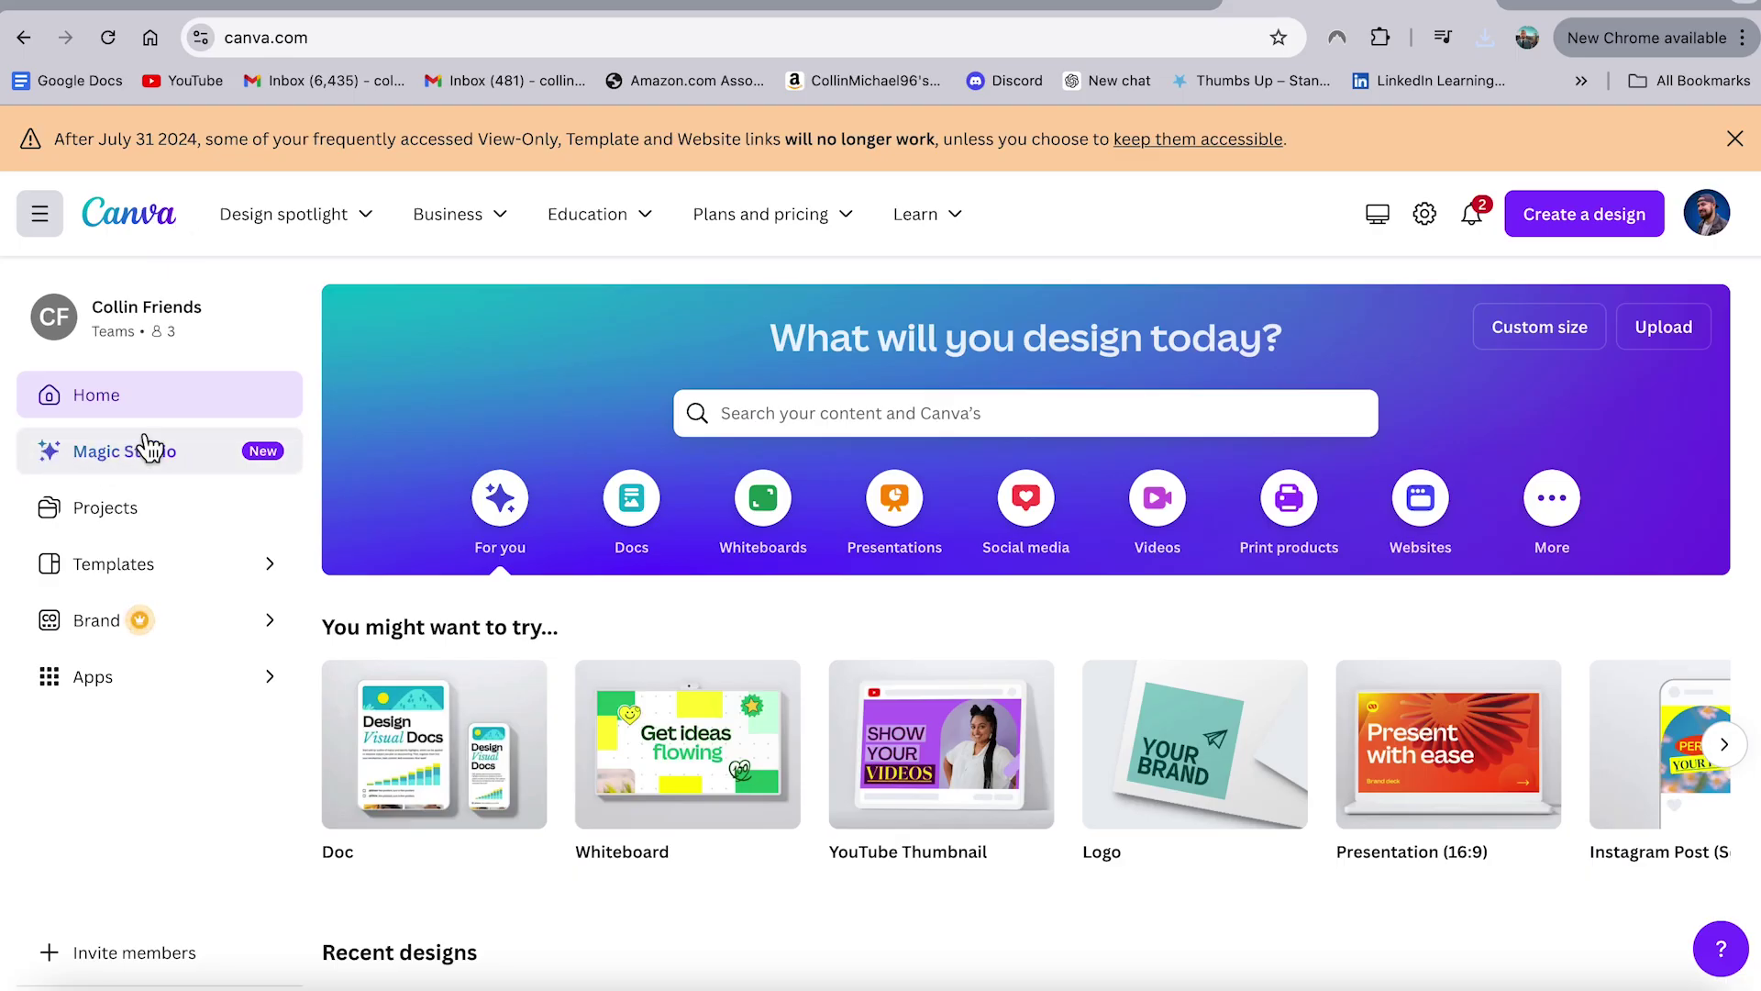
- Browse the Magic Studio AI tools, then start a blank YouTube Thumbnail design
left_click(190, 452)
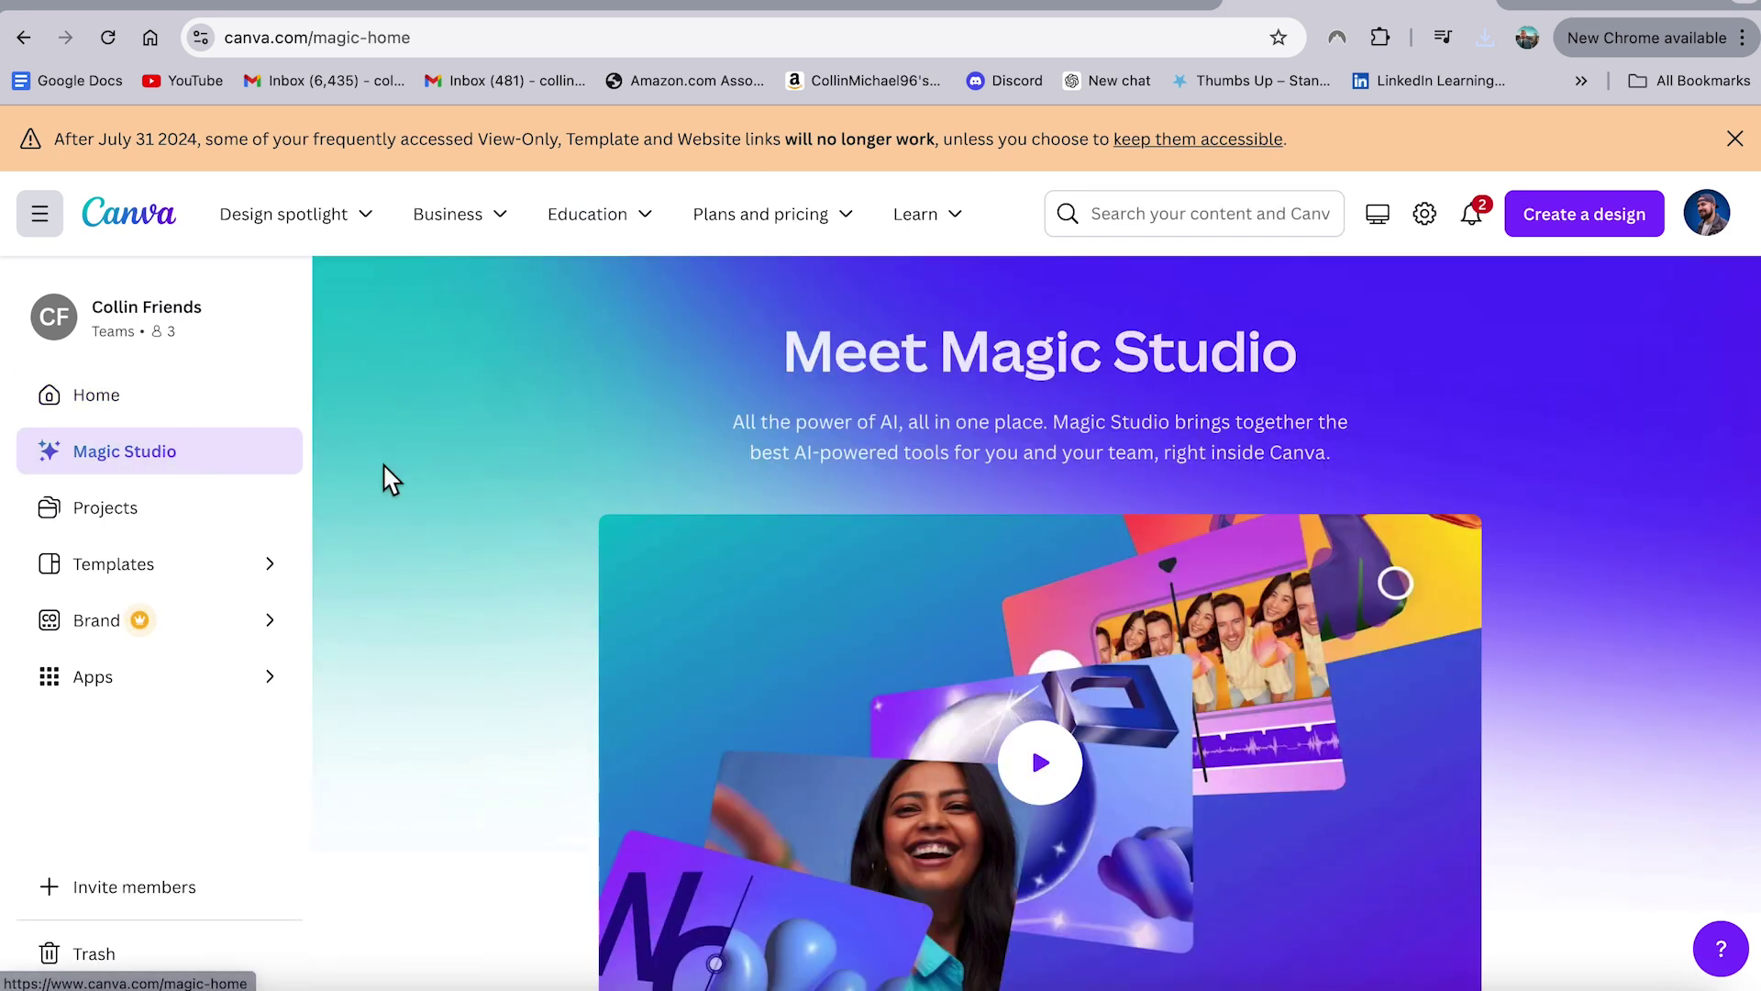
scroll(499, 609, "down", 10)
scroll(505, 610, "down", 1)
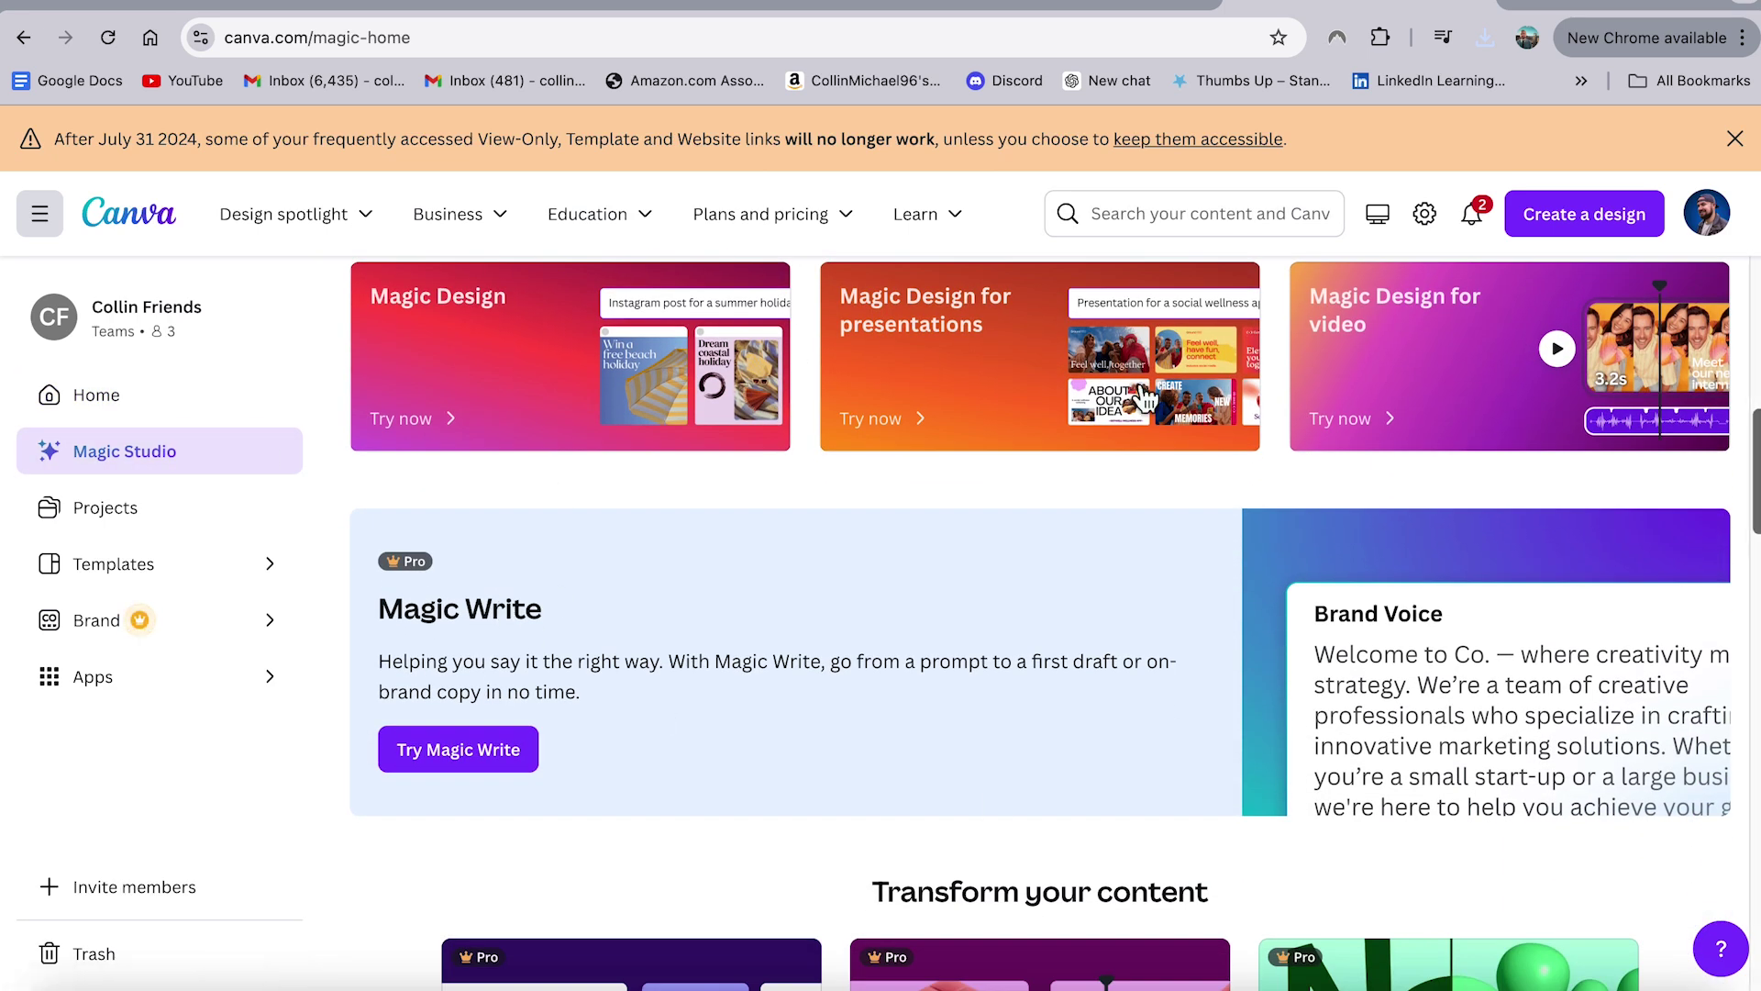
scroll(620, 550, "up", 1)
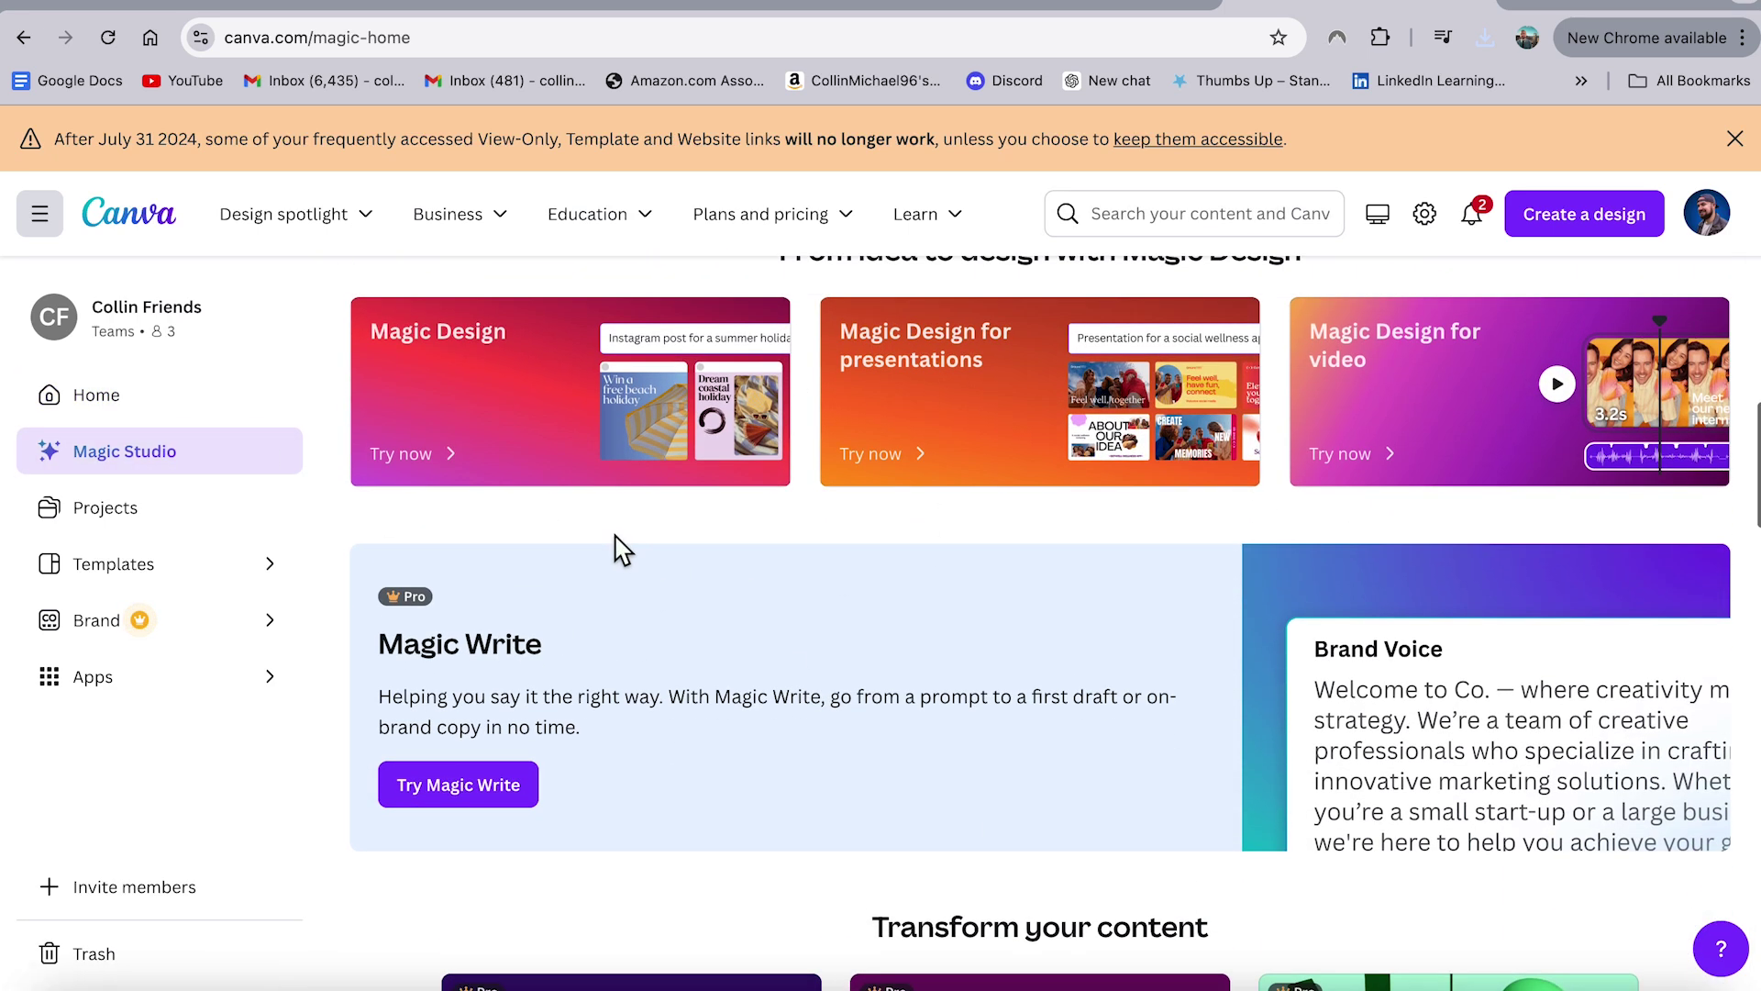
scroll(620, 551, "down", 5)
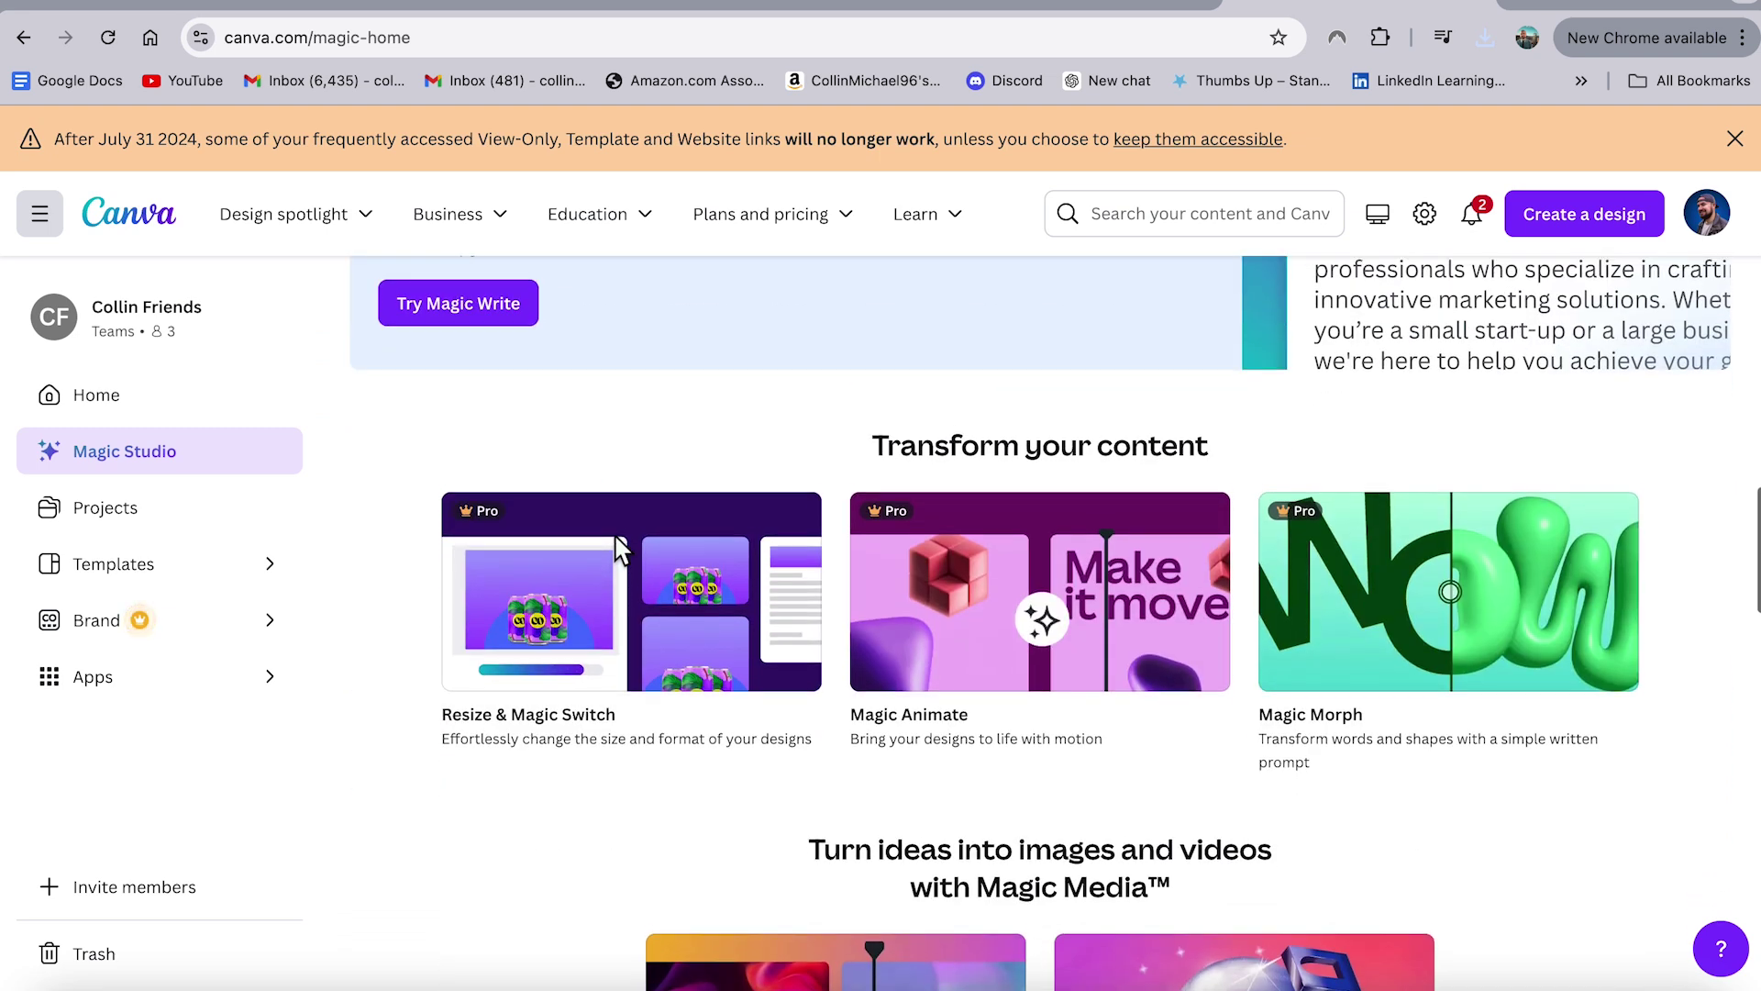
left_click(620, 549)
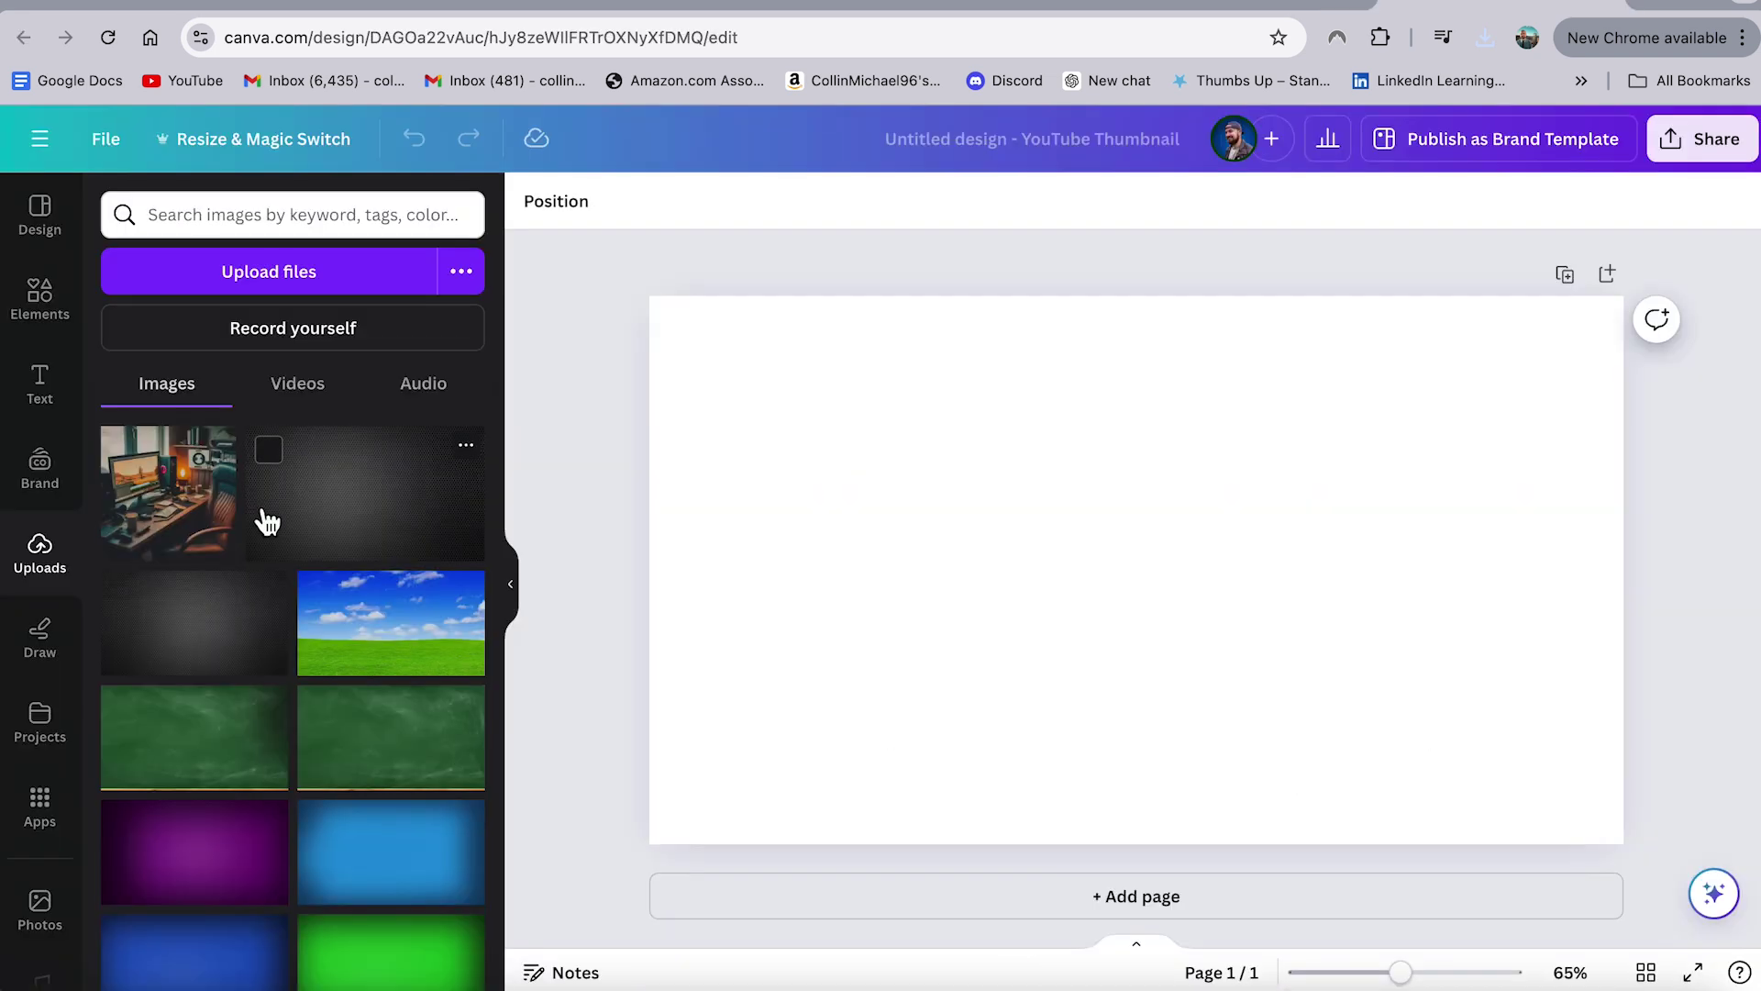
- Add the desk photo to the blank thumbnail and shift it left
left_click(171, 495)
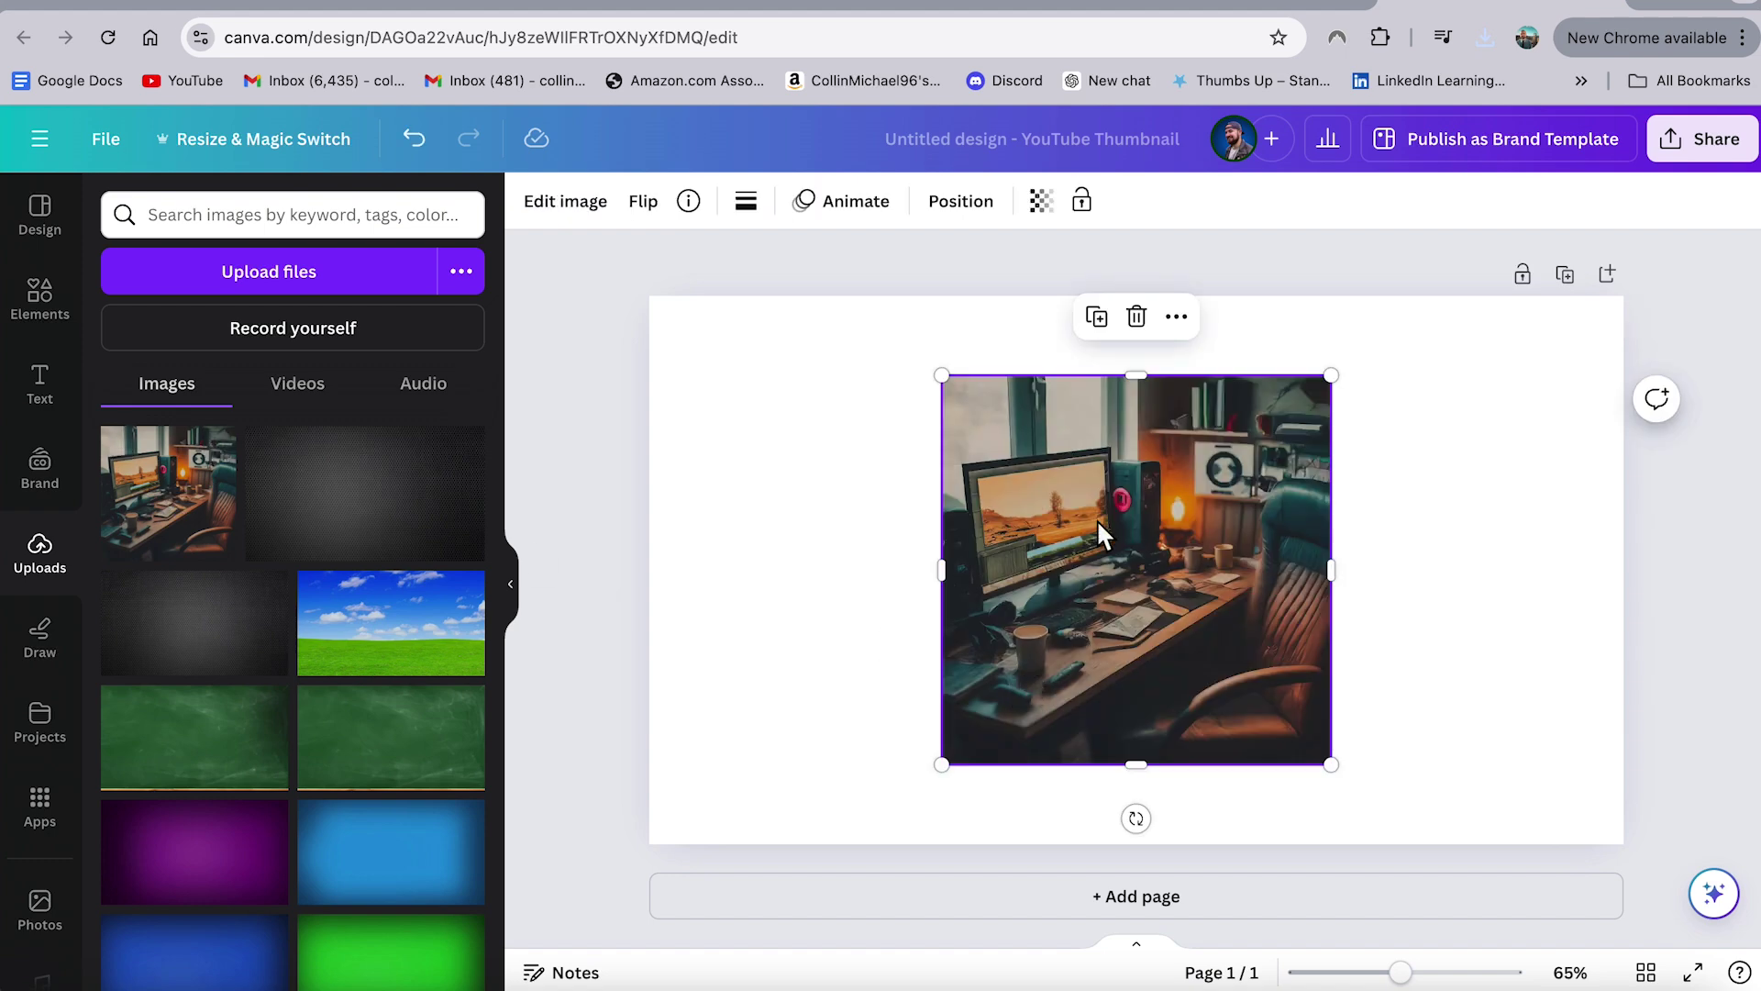
left_click_drag(1178, 566, 958, 559)
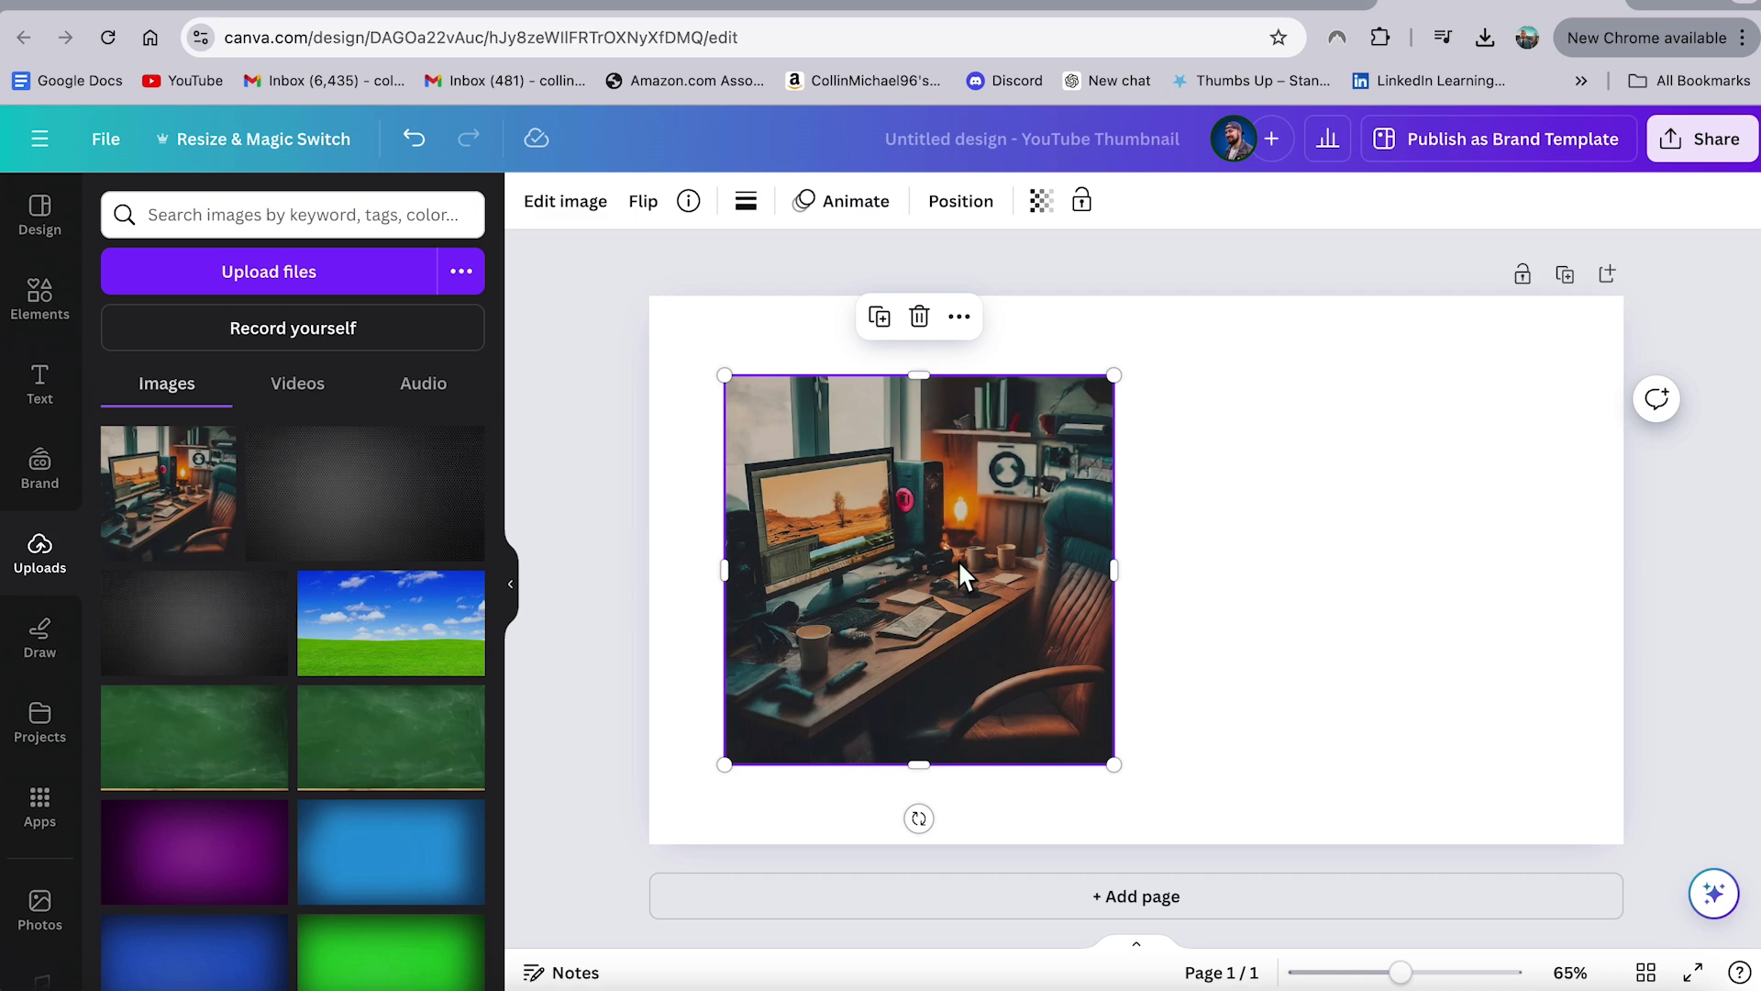
left_click(960, 321)
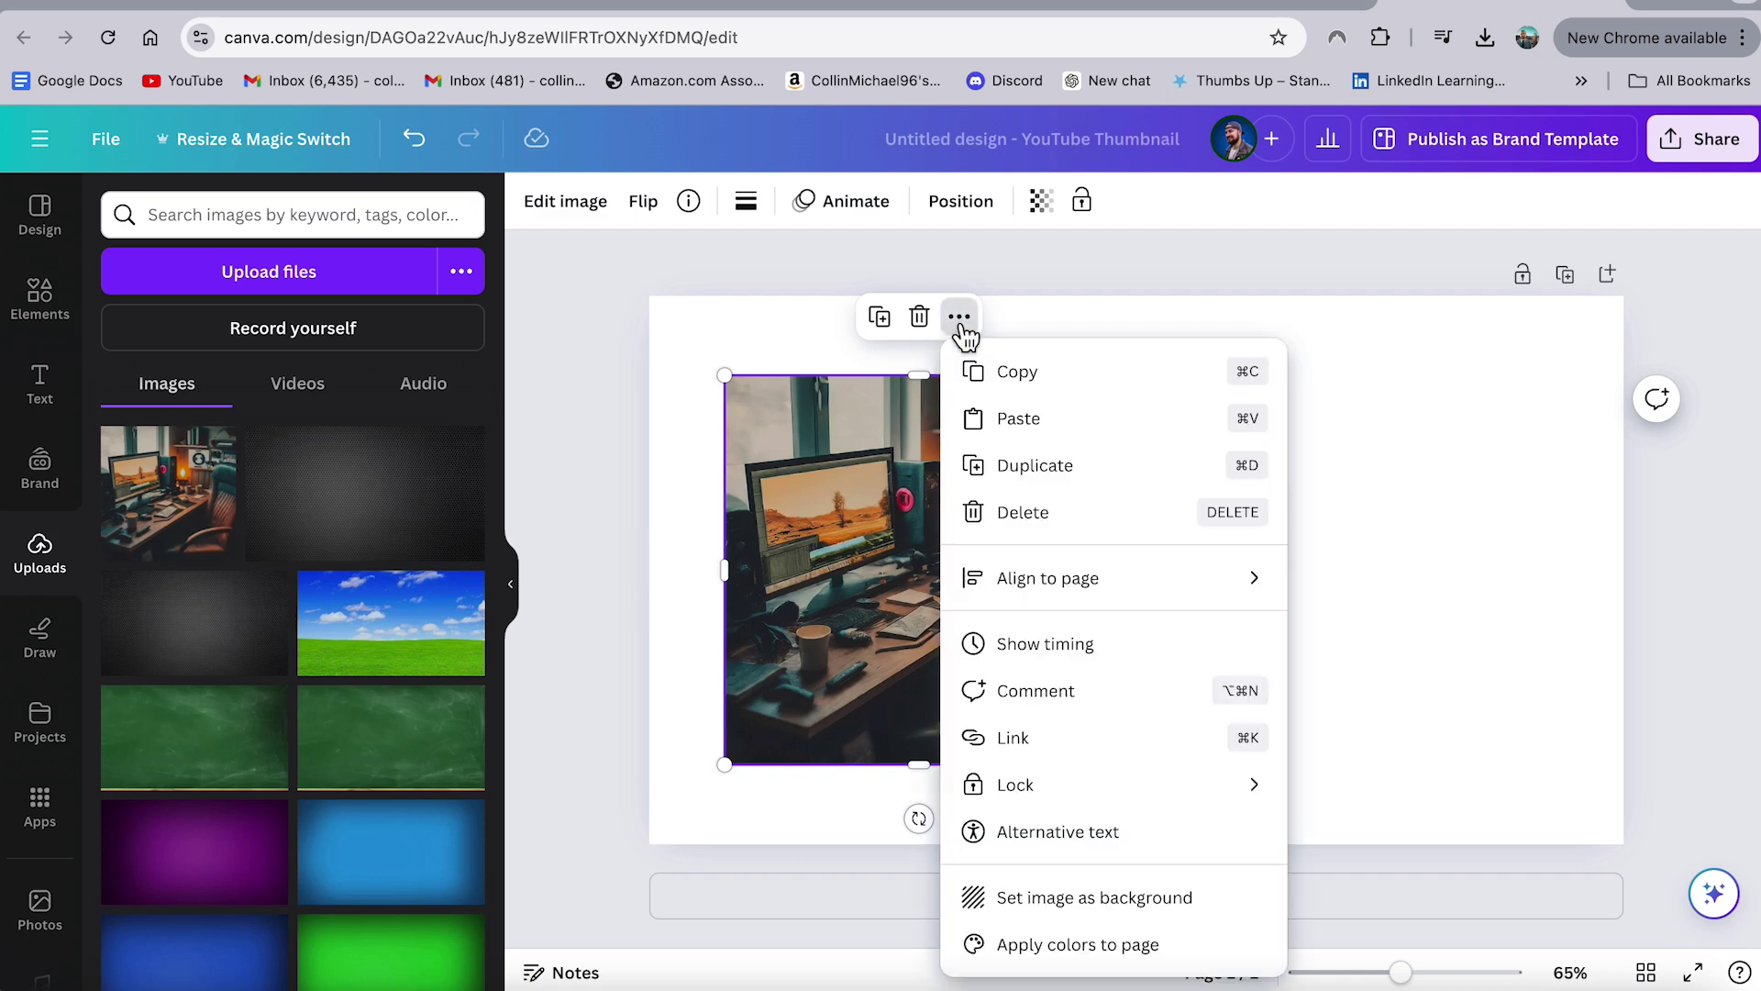
left_click(965, 335)
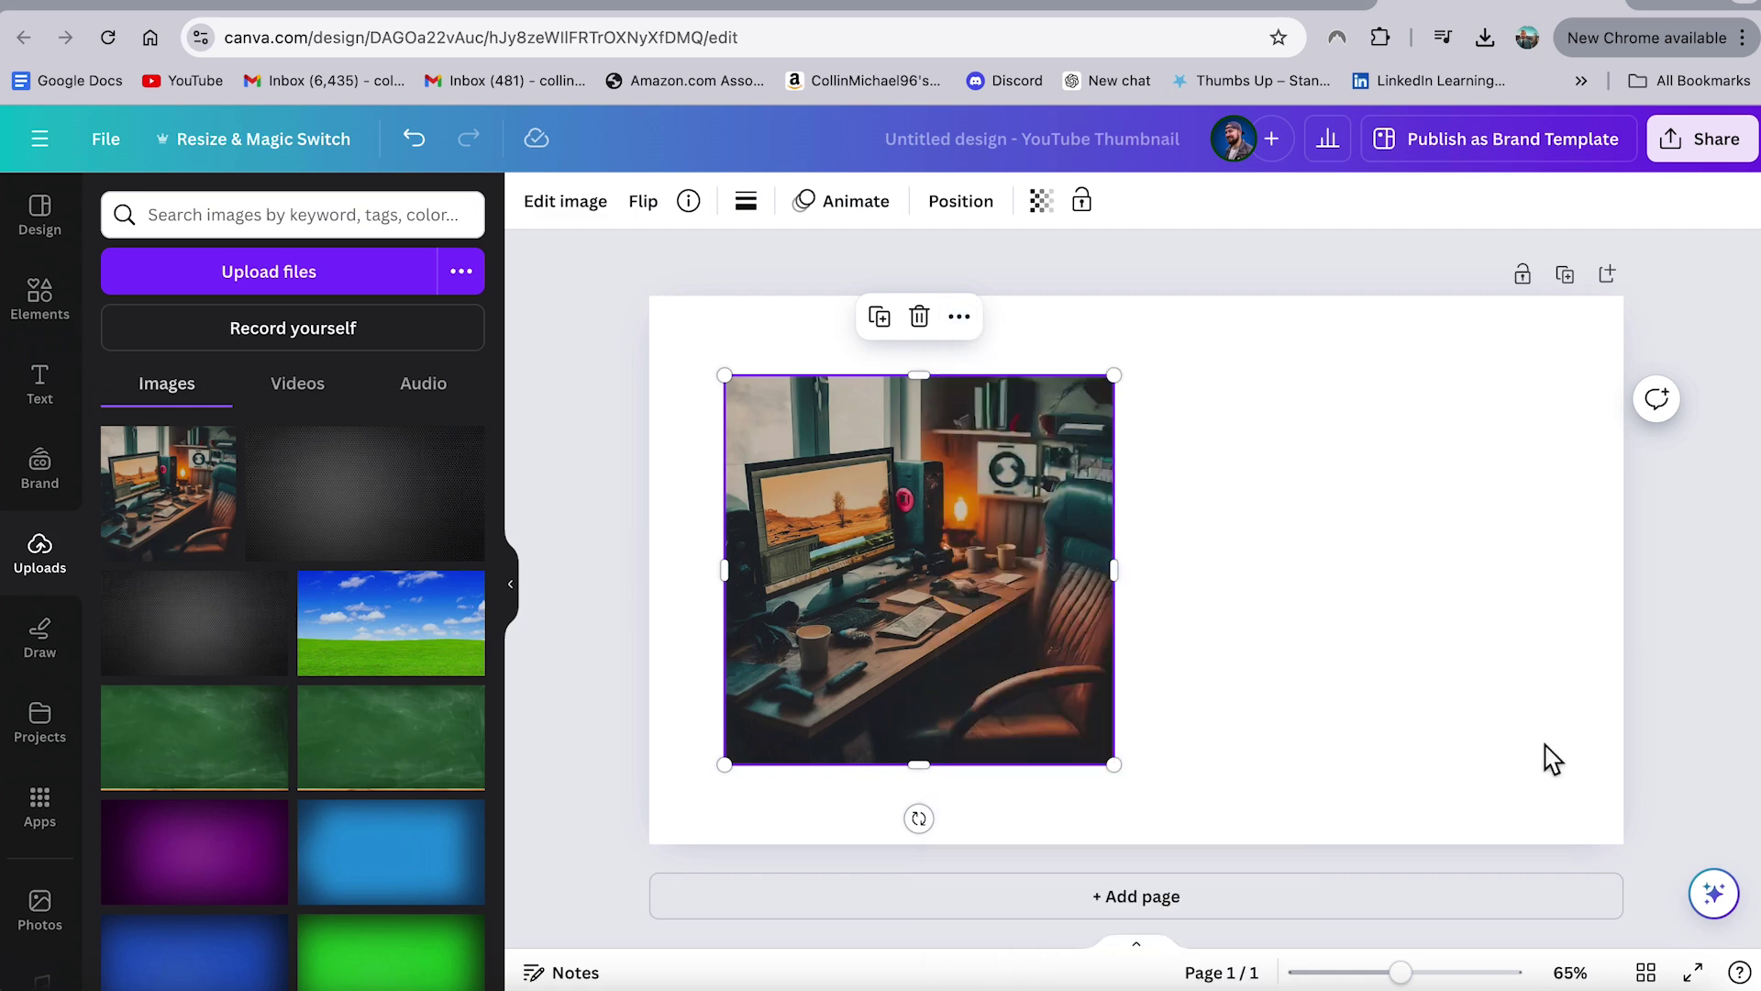
- Run Magic Expand on the desk photo with the Whole Page option
left_click(1714, 894)
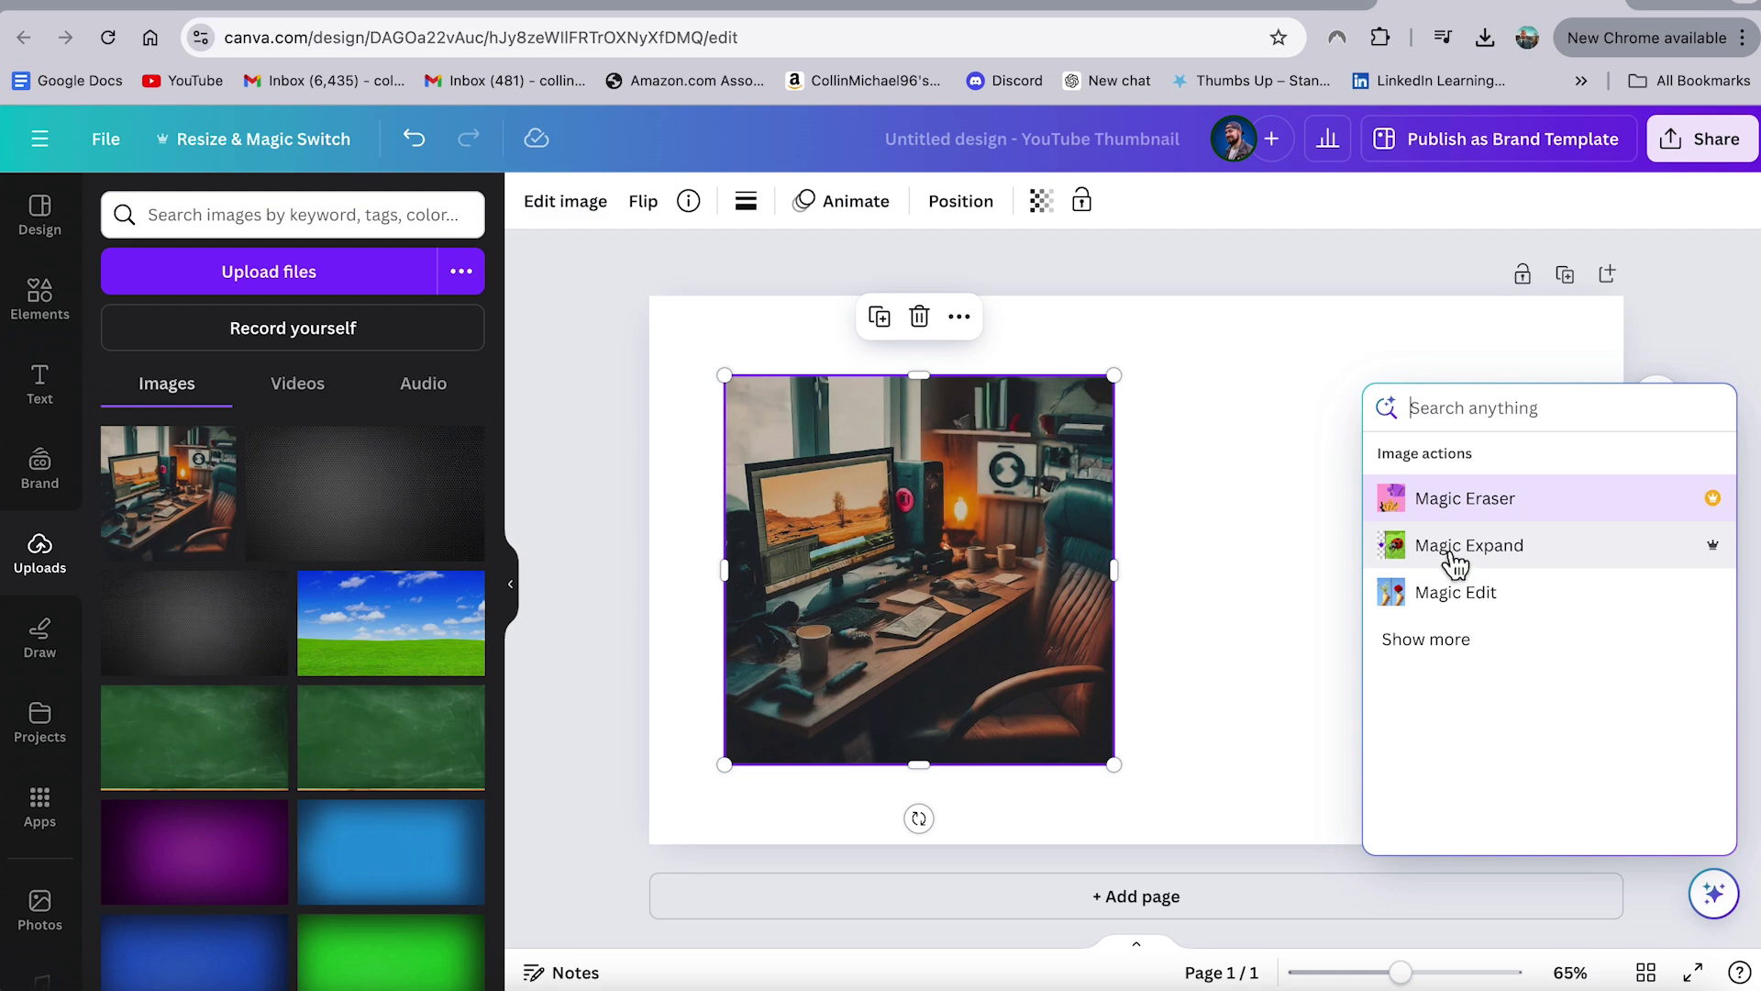
left_click(1456, 555)
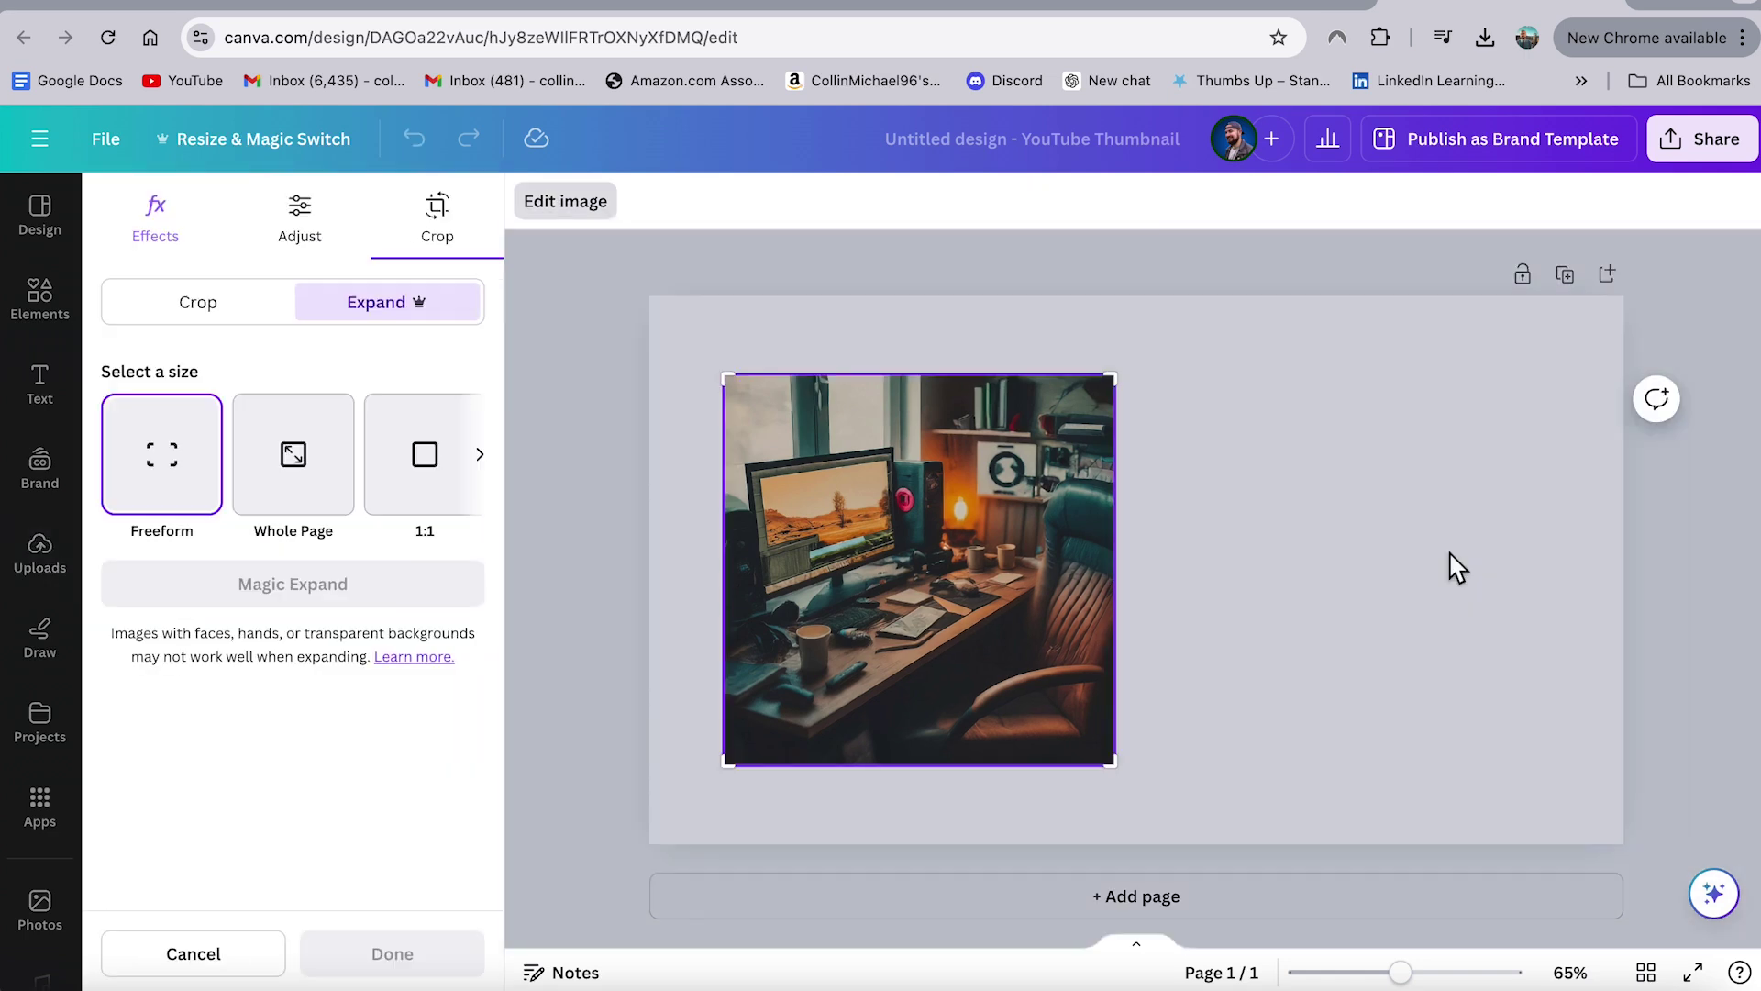
left_click(289, 463)
left_click(246, 589)
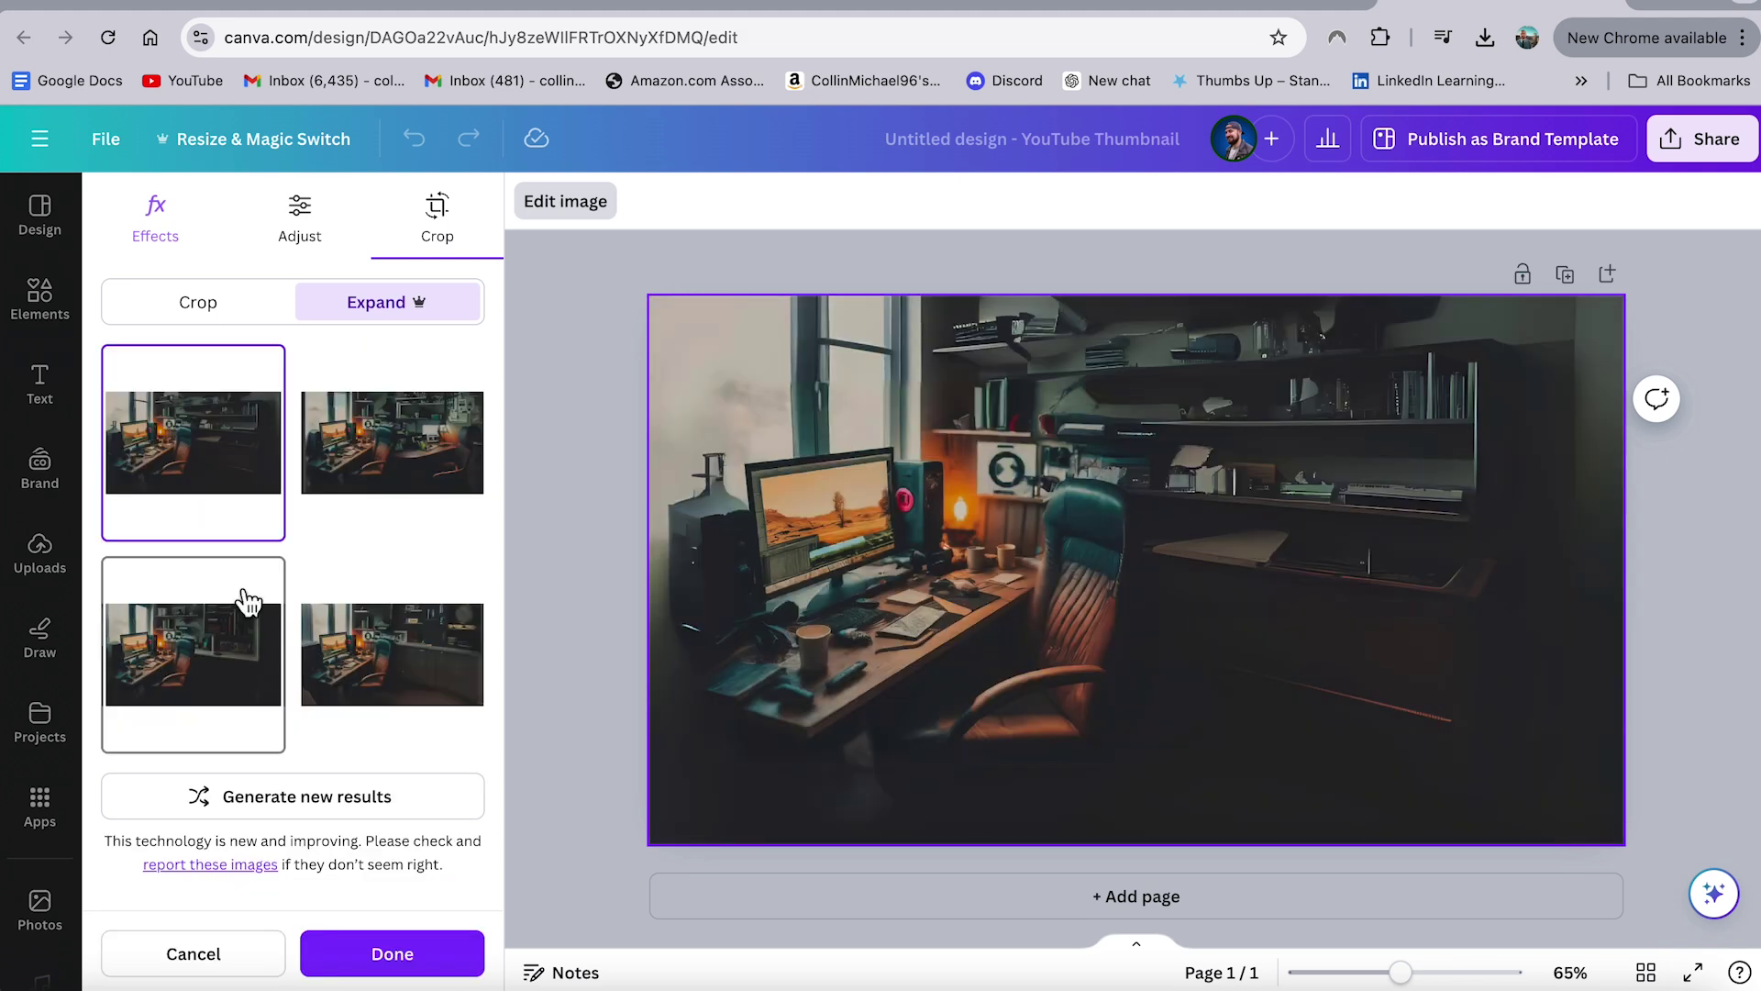
- Compare the four expanded results, then keep and apply the fourth one
left_click(414, 661)
left_click(386, 480)
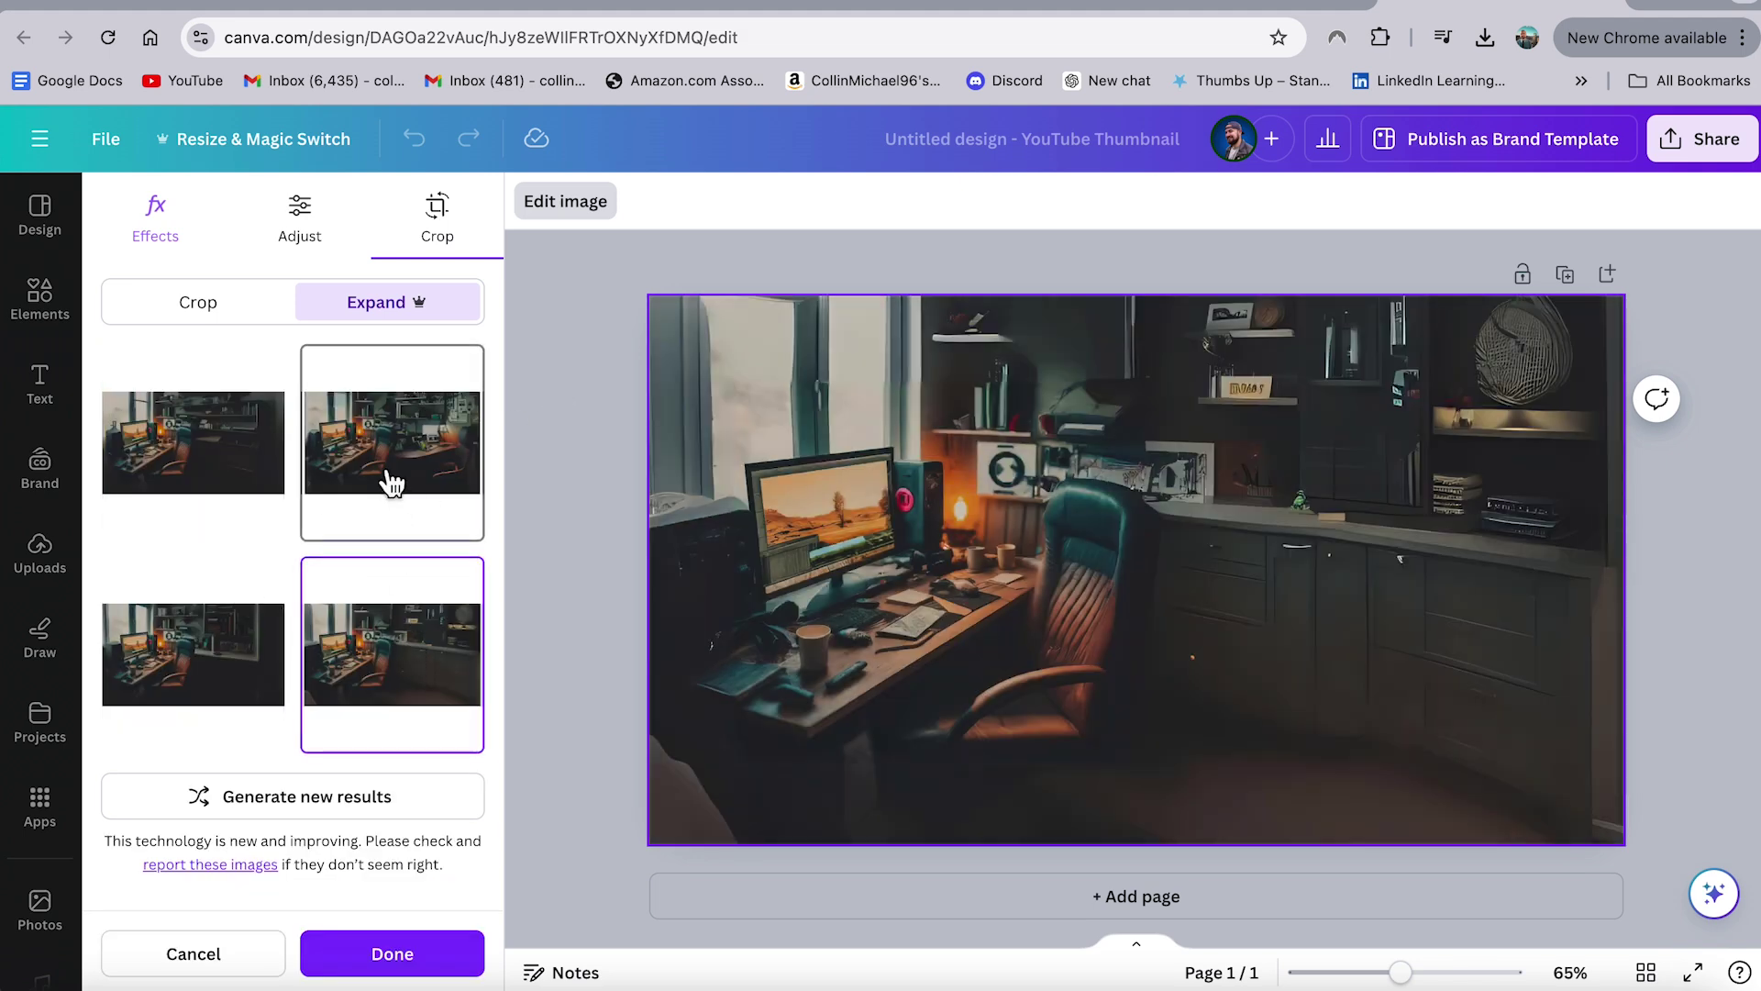
left_click(255, 484)
left_click(216, 597)
left_click(419, 633)
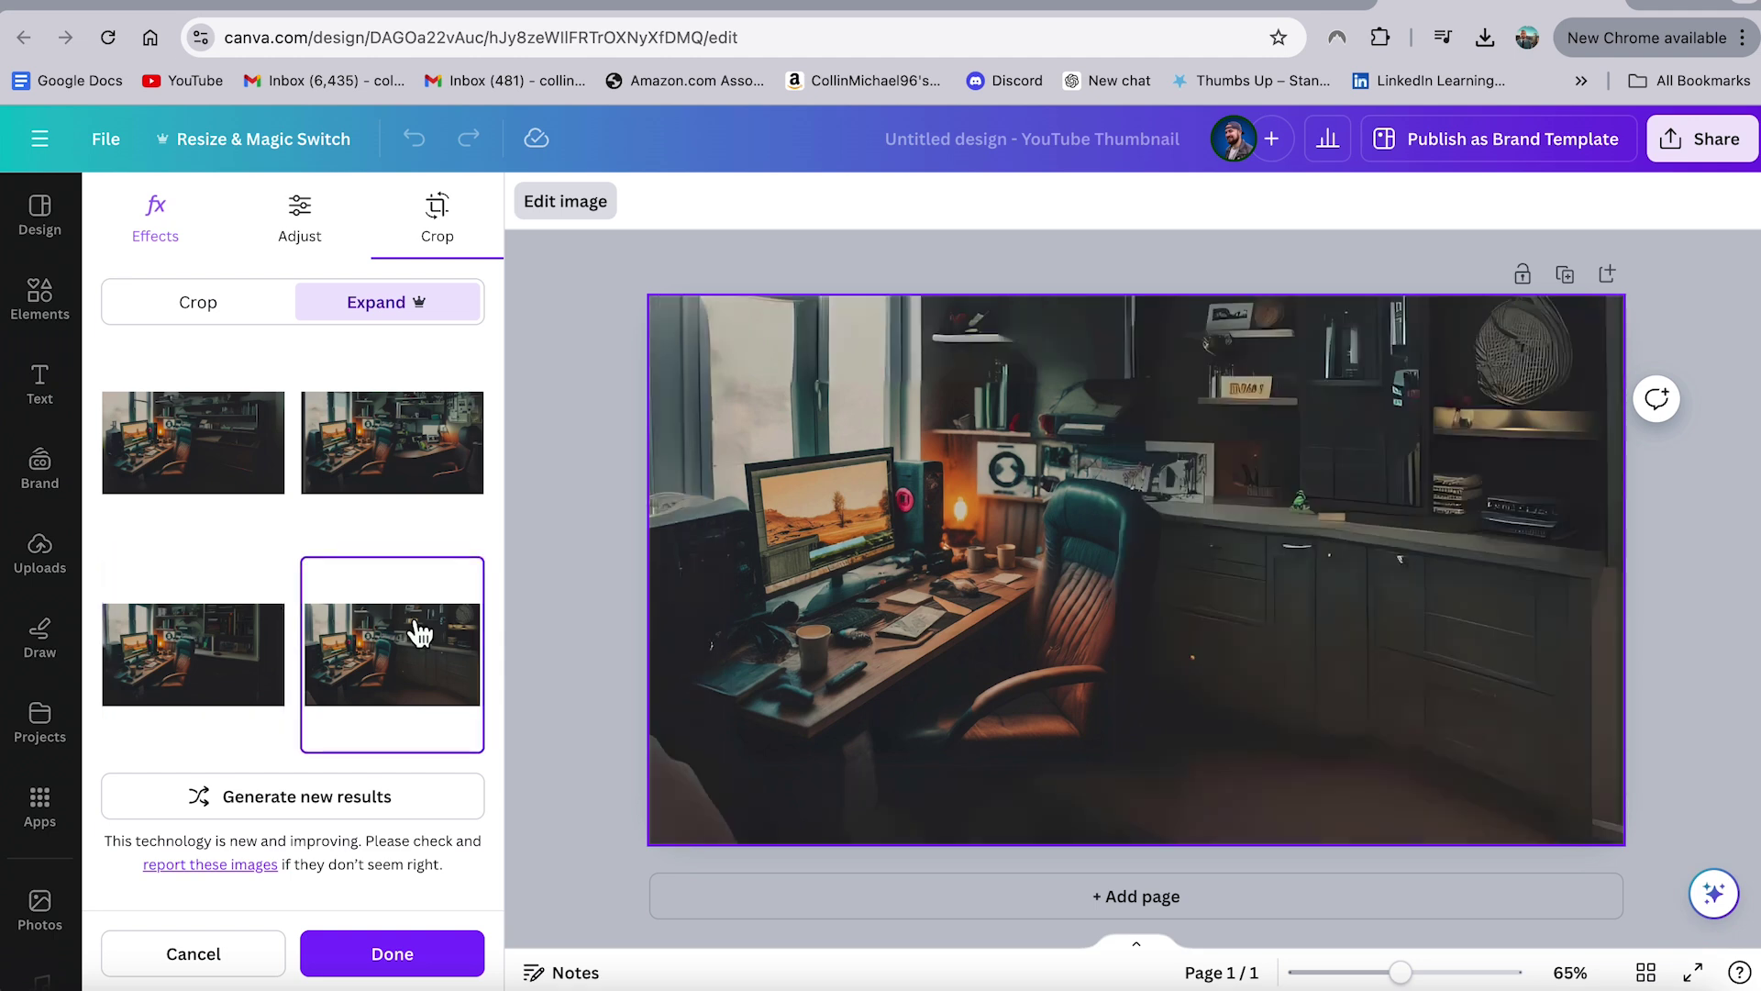
left_click(389, 954)
left_click(564, 706)
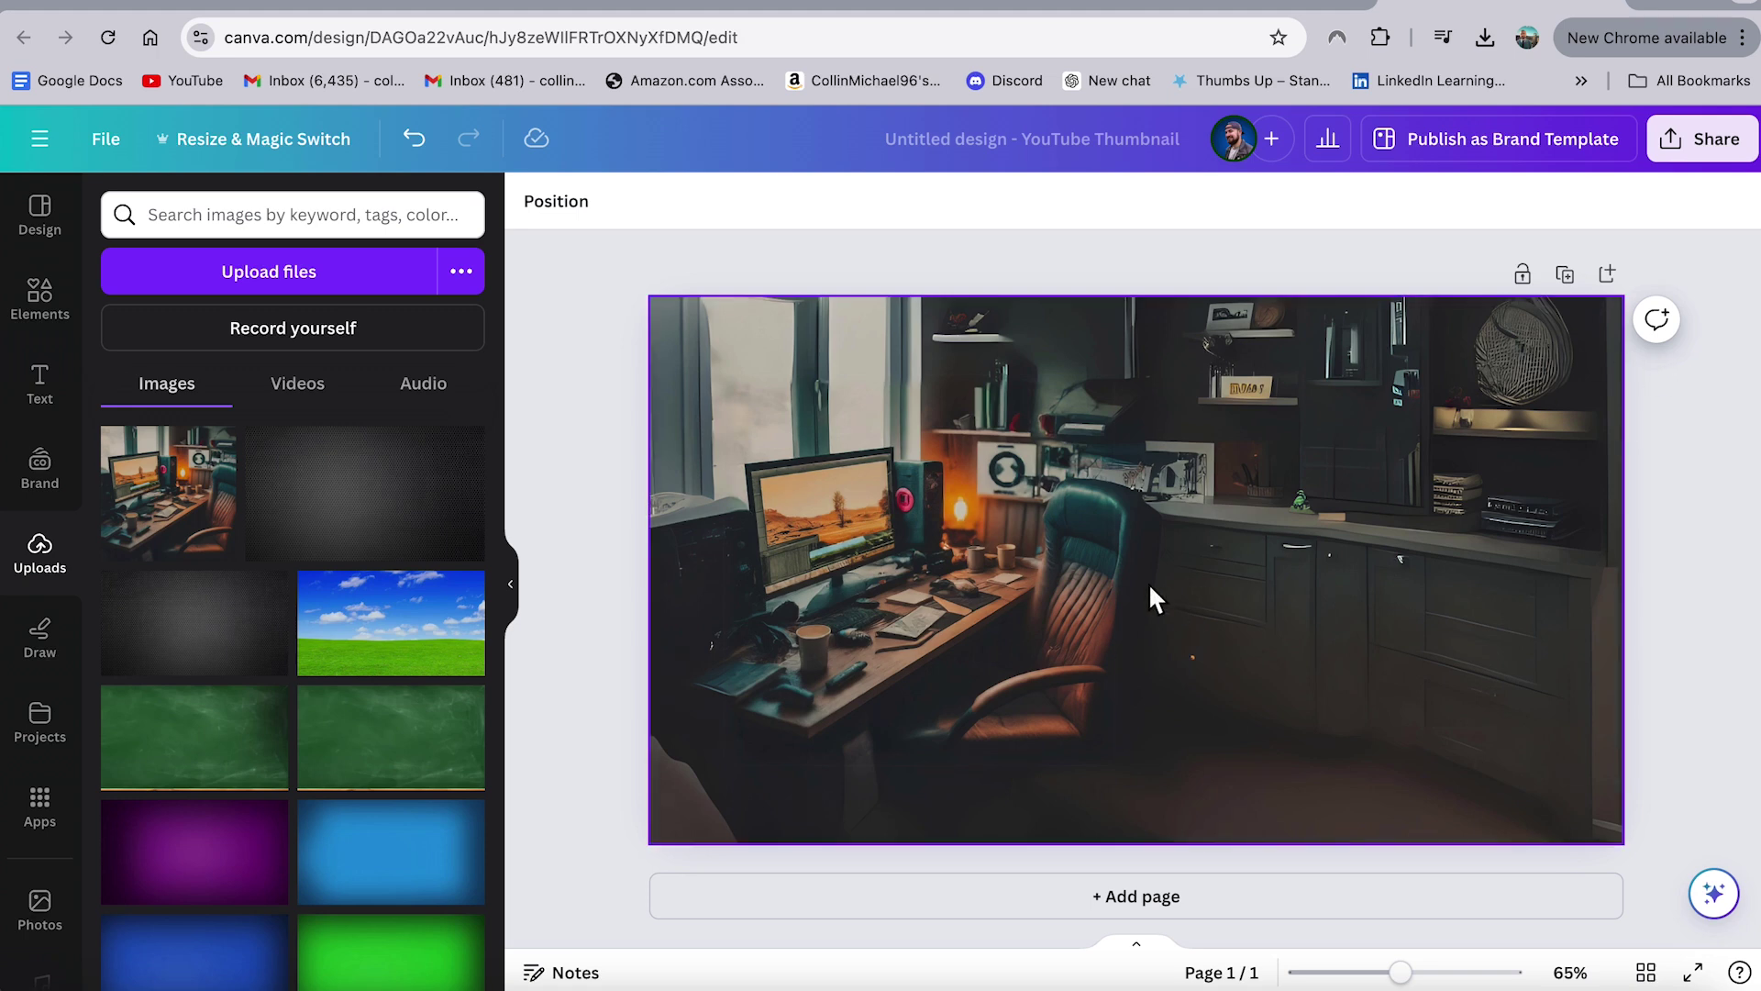
- Add the presenter photo from Uploads and remove its background with BG Remover
left_click(36, 571)
scroll(378, 704, "down", 5)
left_click(391, 773)
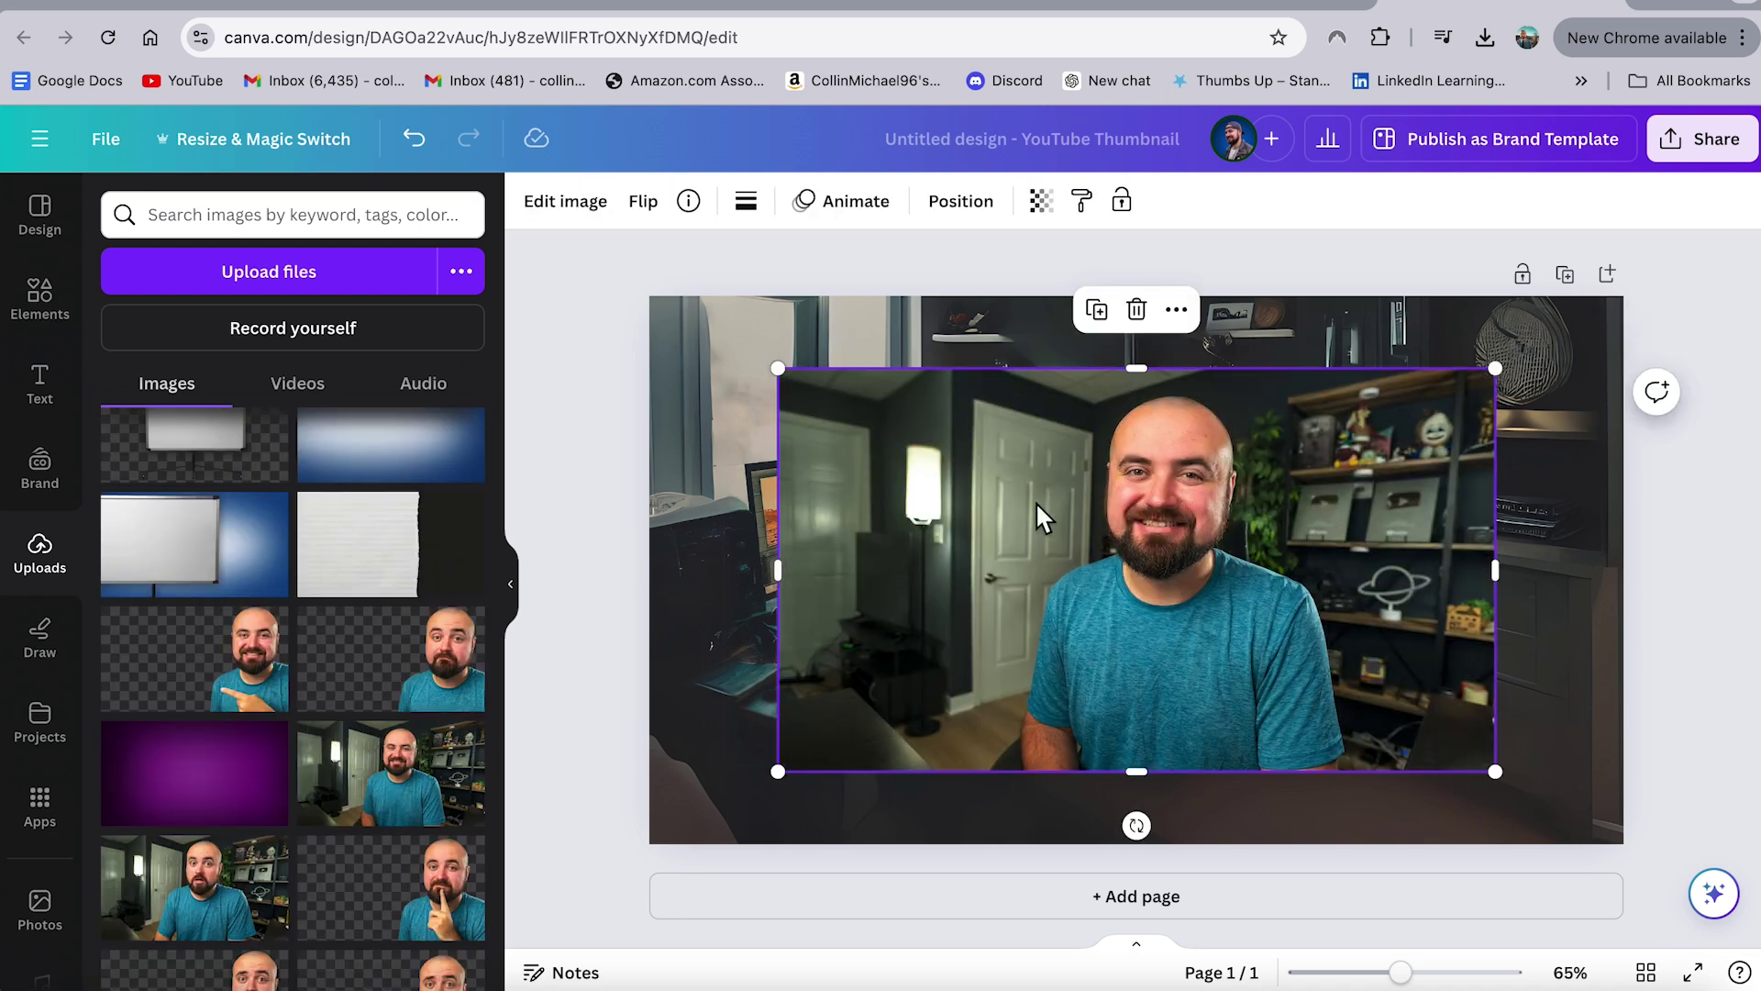
left_click(564, 210)
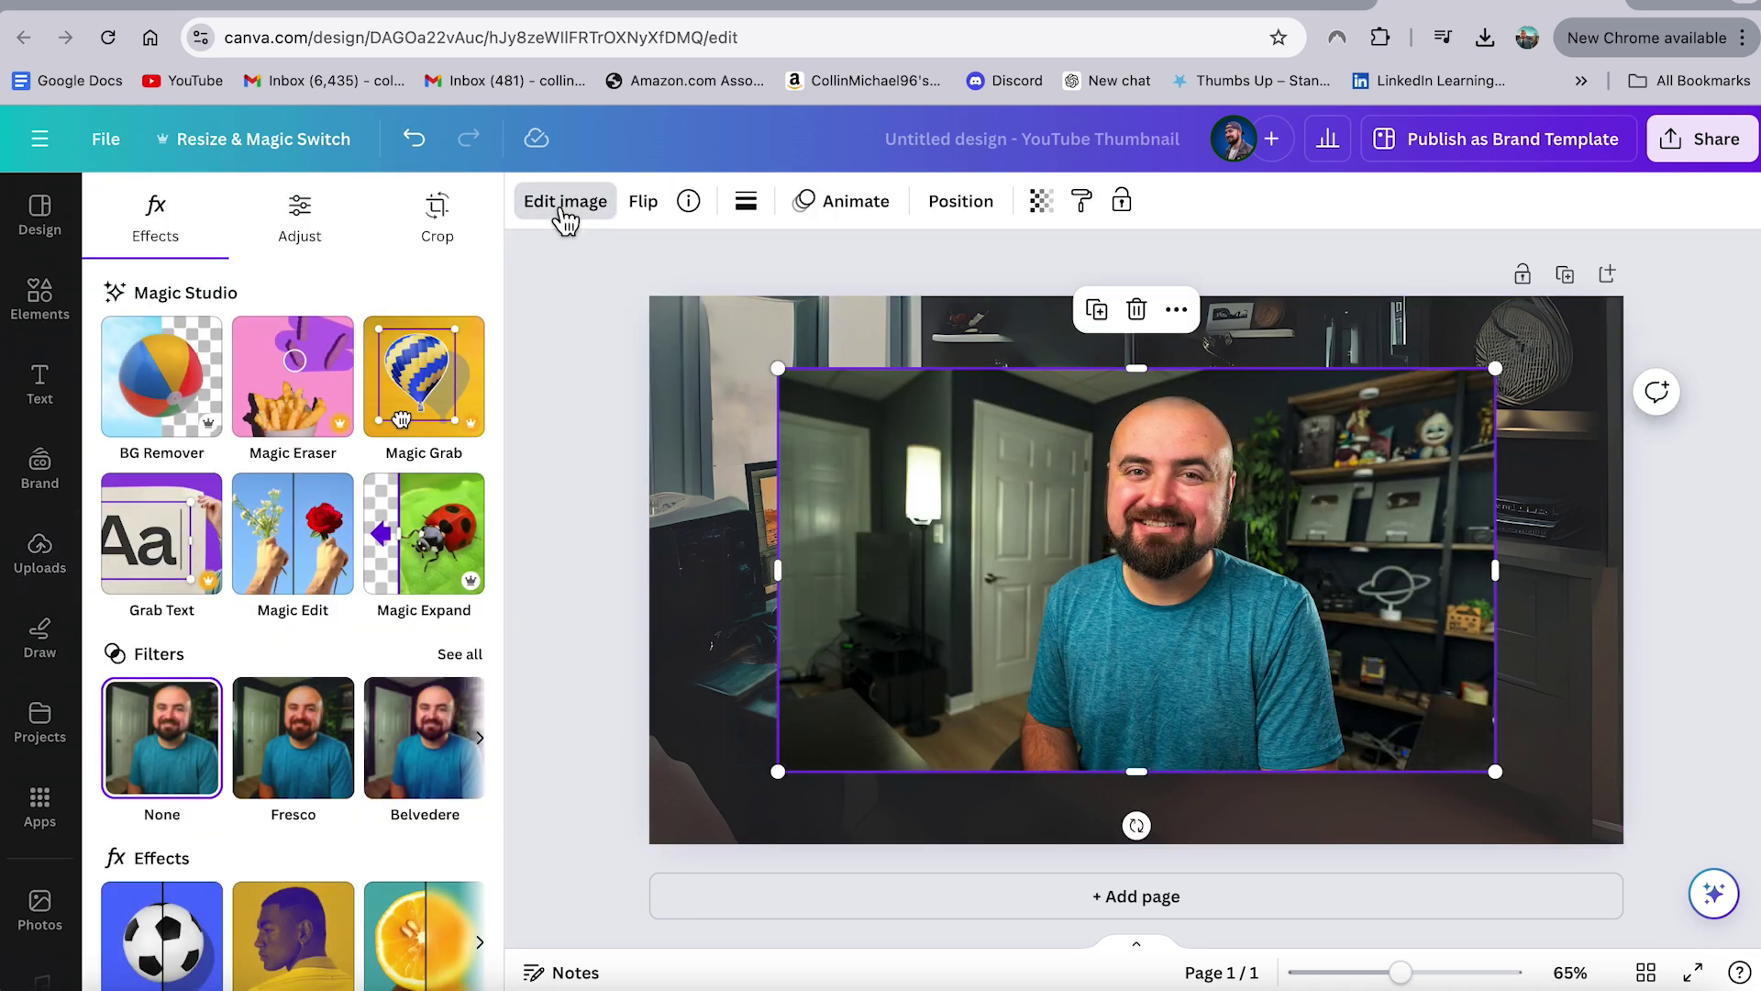
left_click(168, 385)
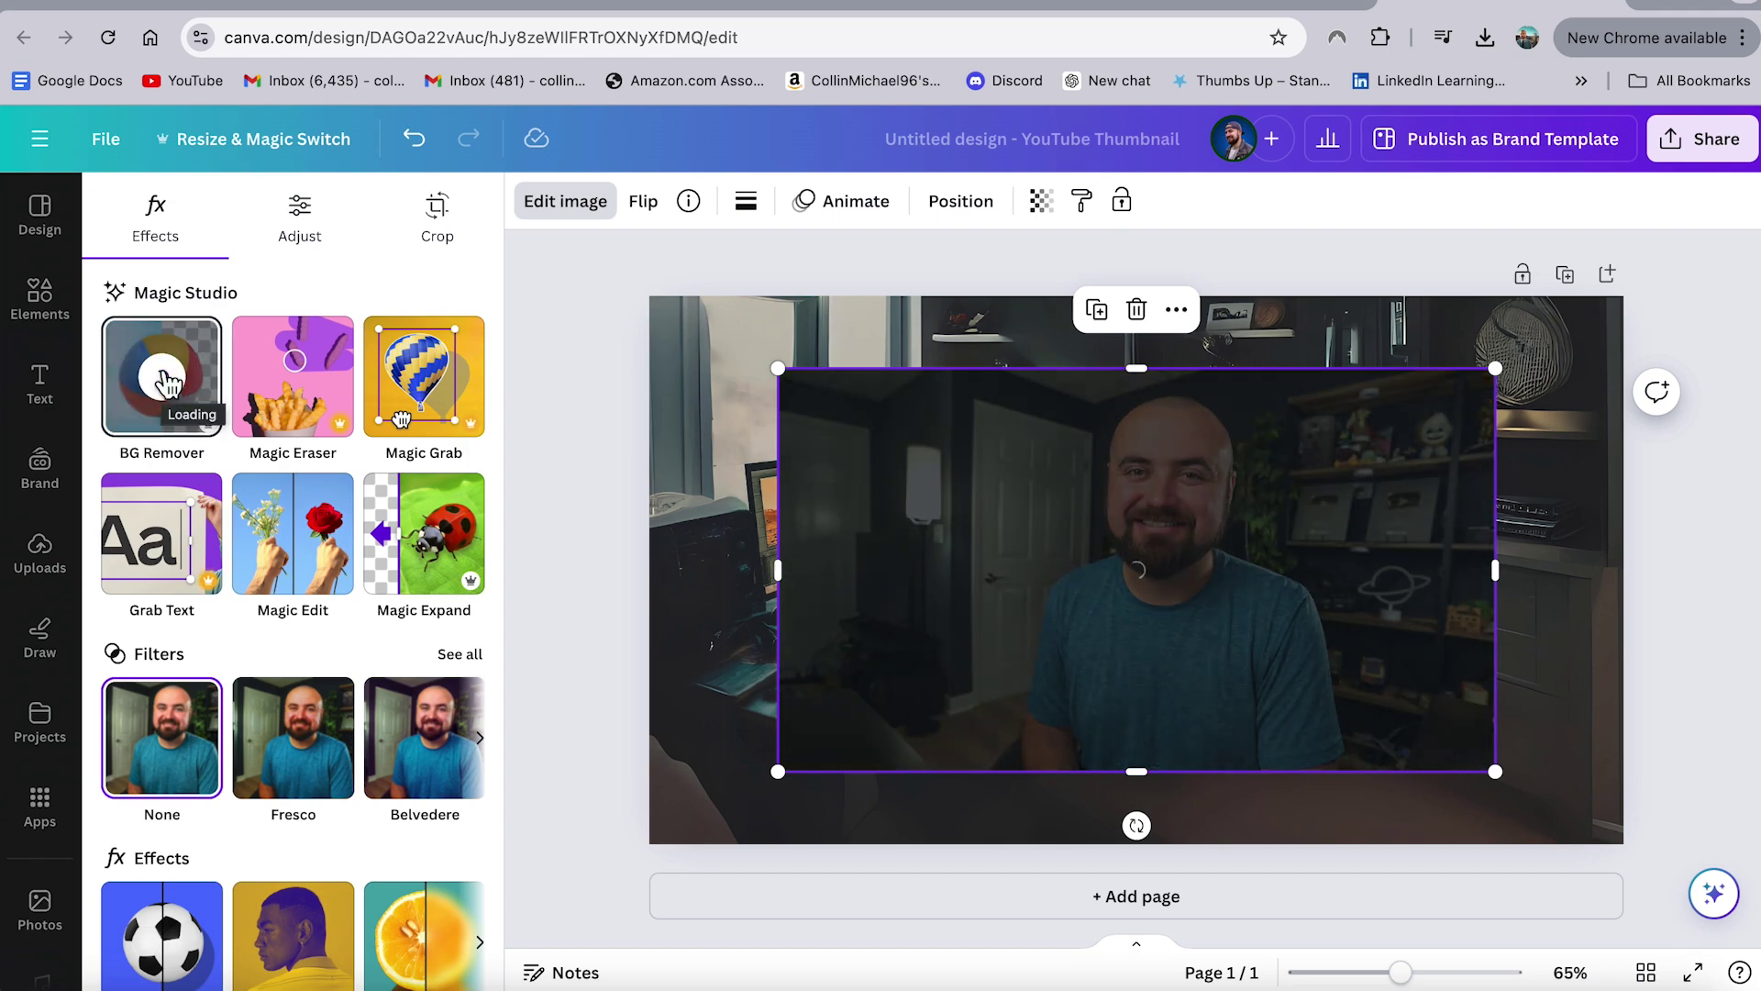
- Enlarge the presenter cut-out and move it to the right side of the desk scene
left_click_drag(1488, 773, 1757, 917)
left_click_drag(1494, 806, 1513, 715)
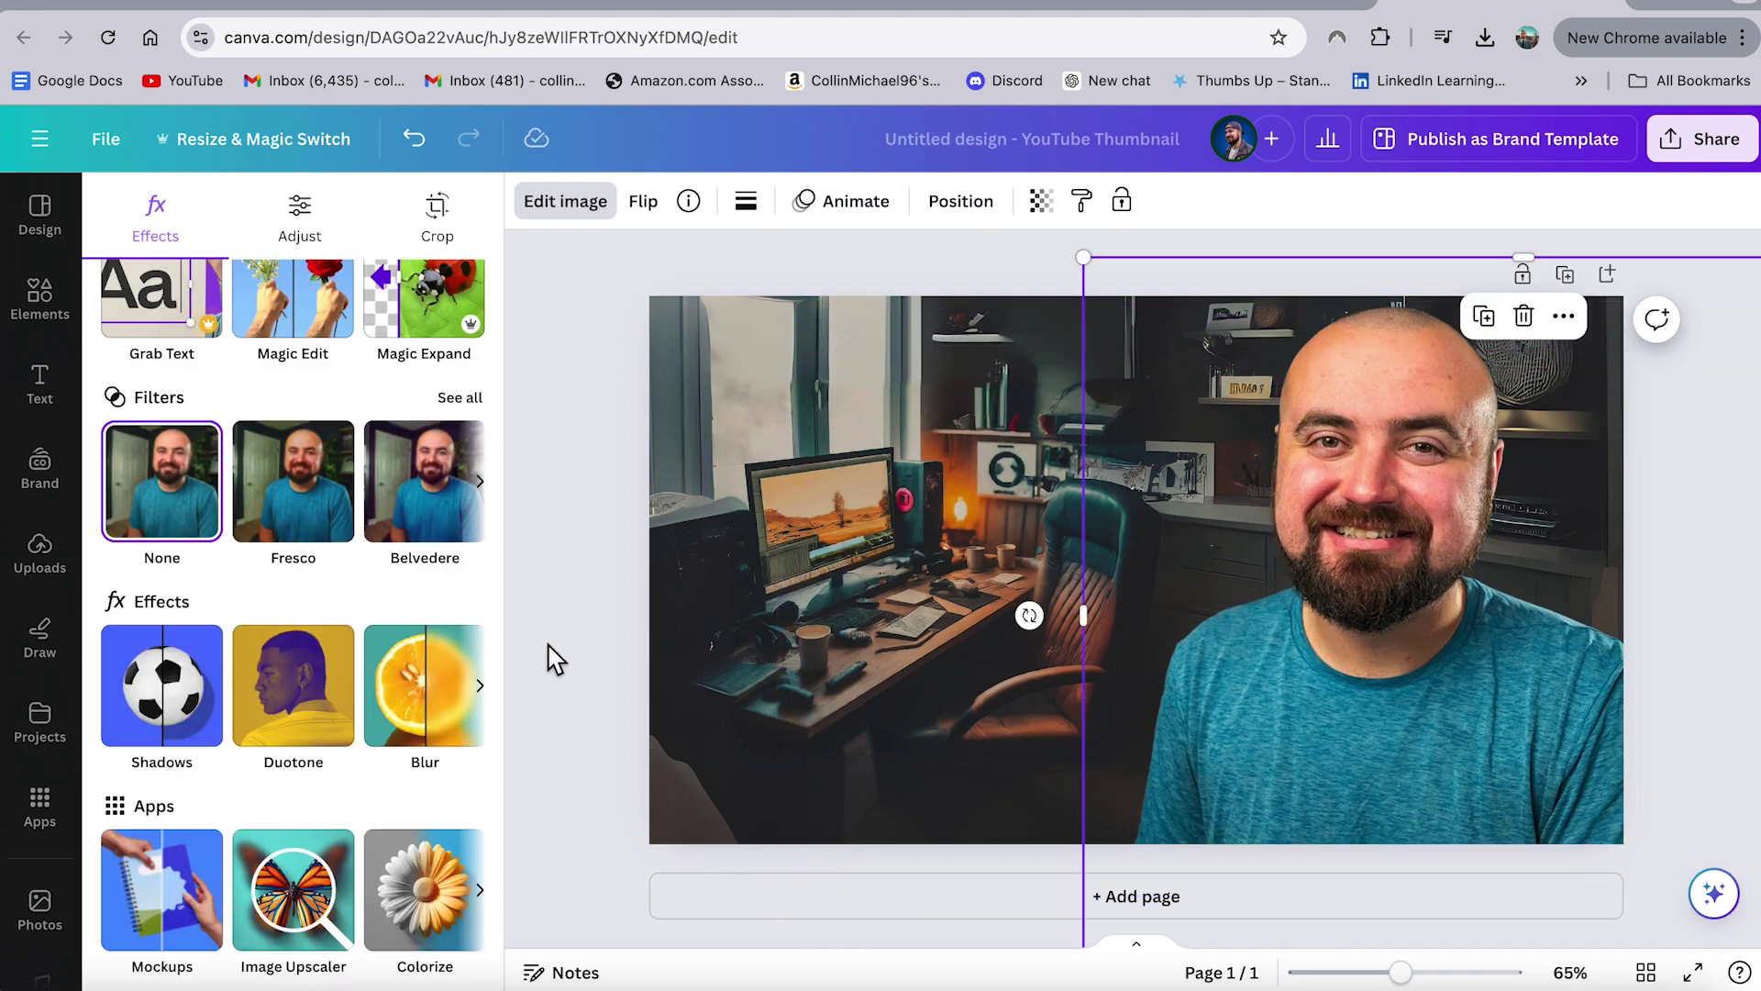
left_click(908, 527)
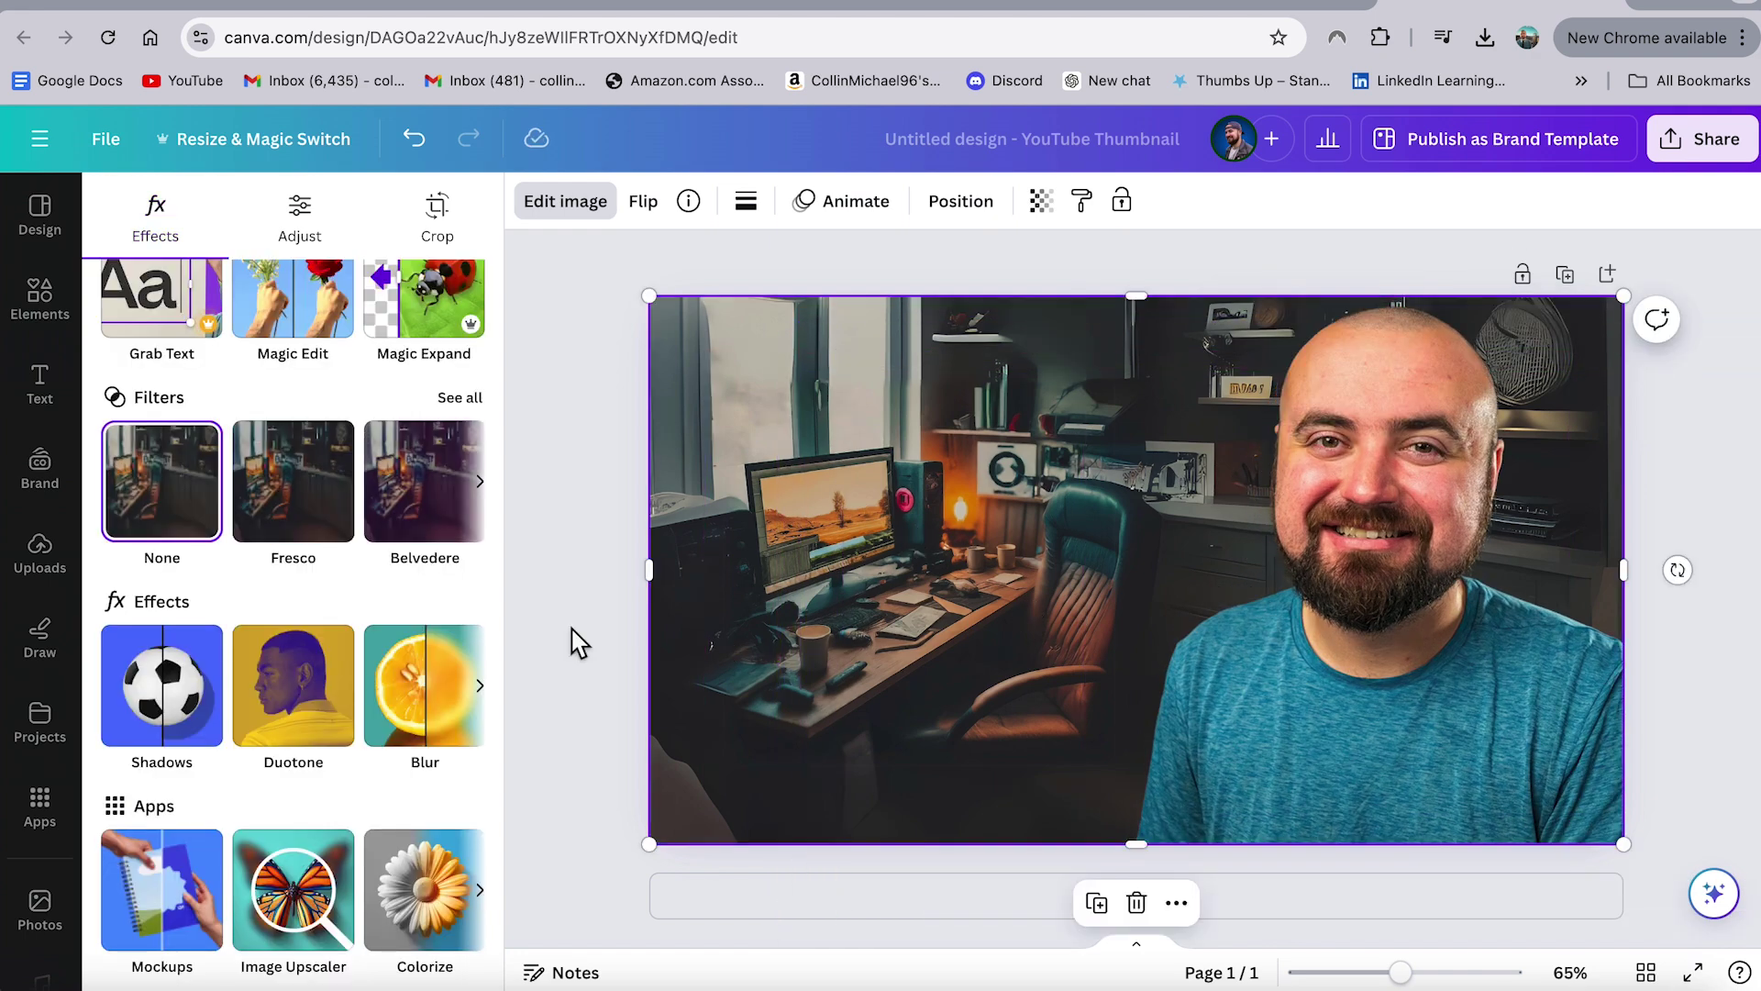
- Apply a Whole image blur at intensity 14 to the desk background
left_click(432, 697)
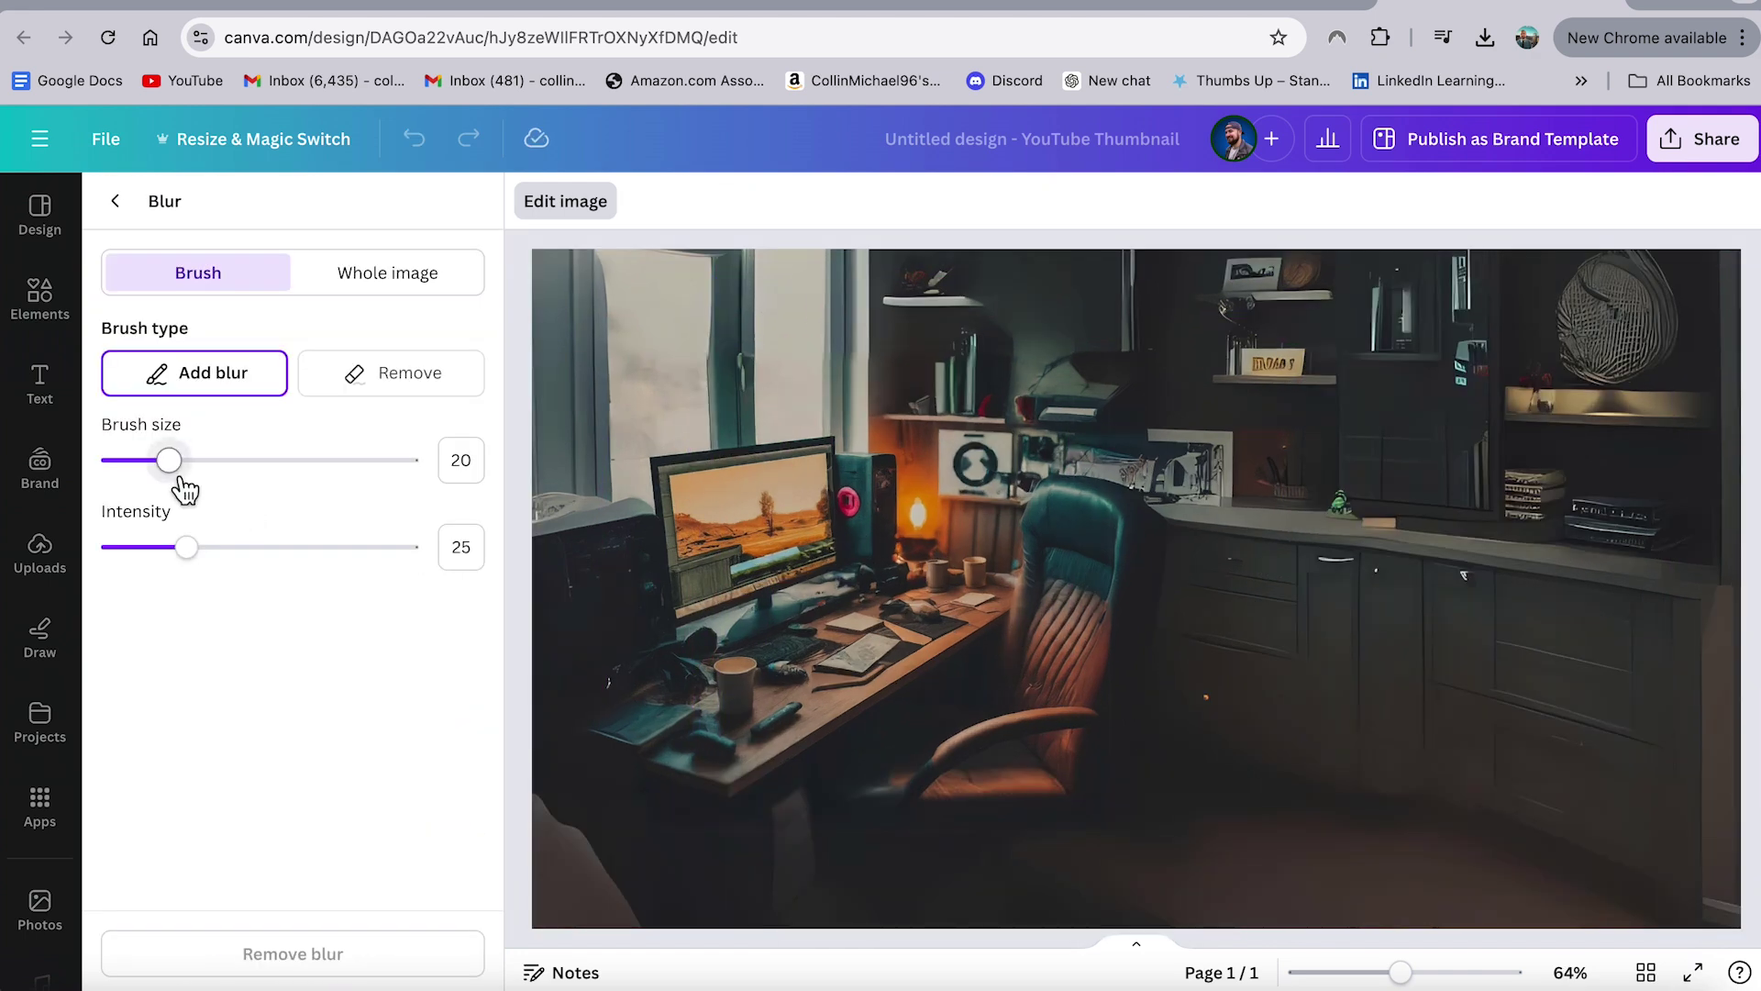
mouse_move(170, 461)
left_mouse_down()
mouse_move(232, 461)
mouse_move(218, 475)
left_mouse_up()
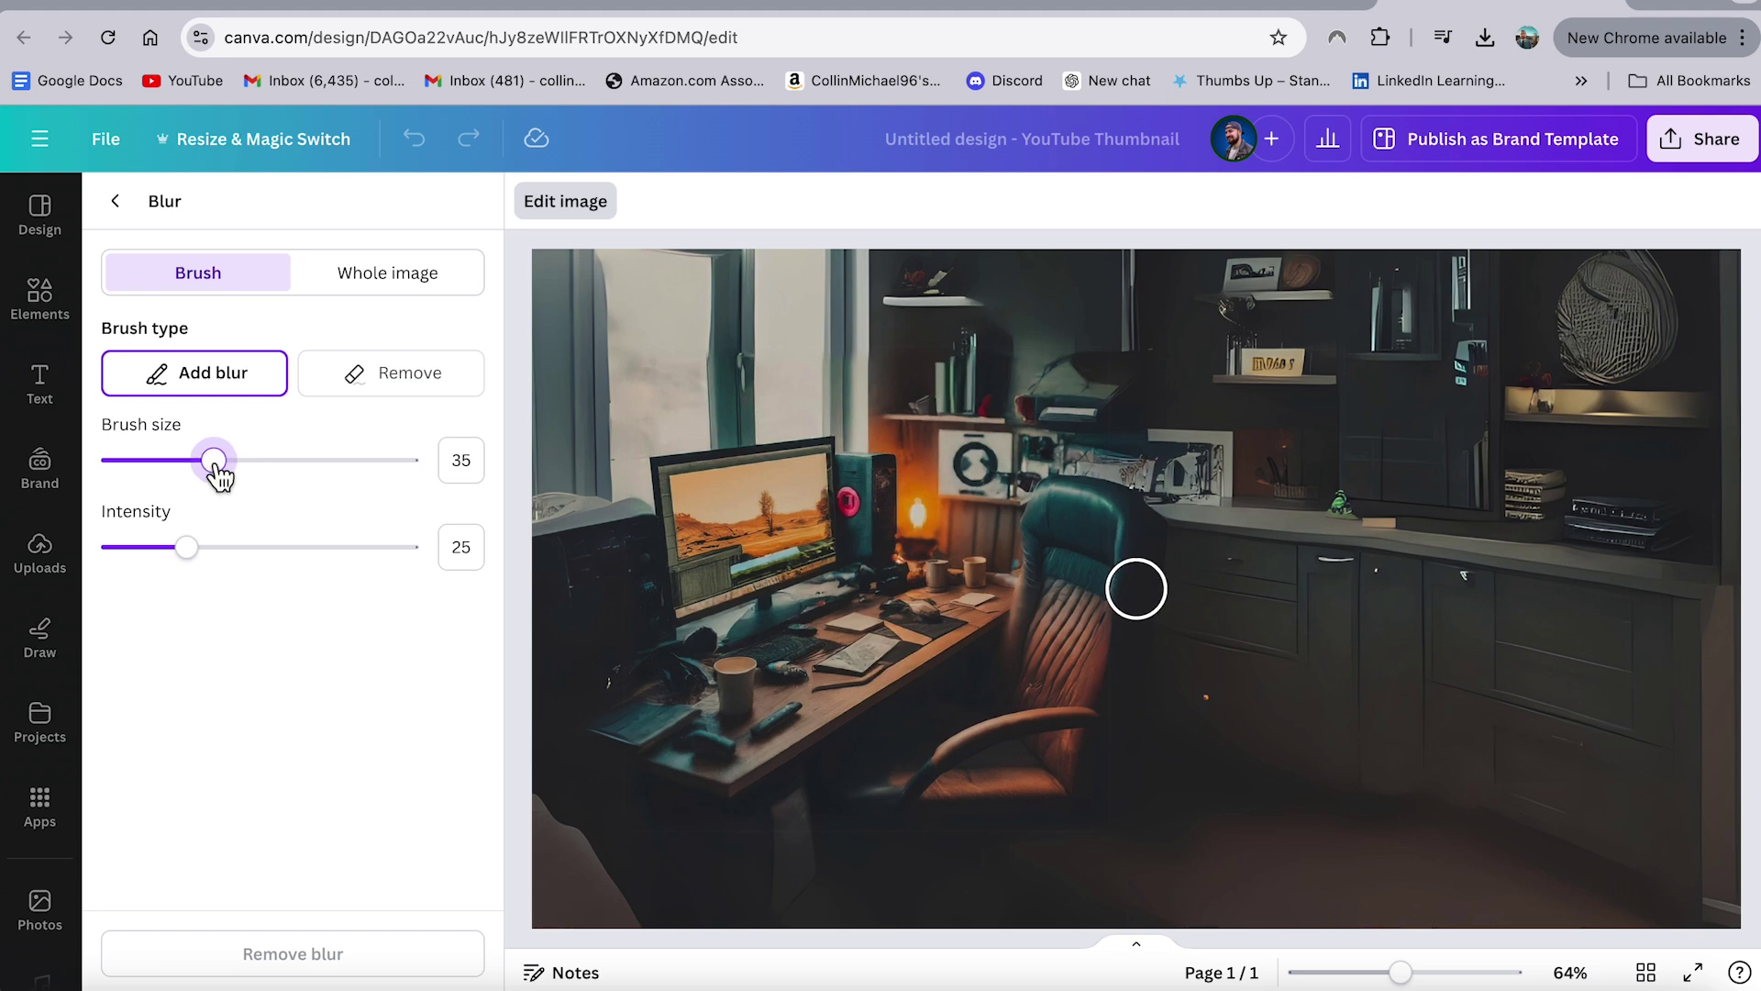
left_click(385, 272)
mouse_move(149, 381)
left_mouse_down()
mouse_move(183, 380)
mouse_move(122, 378)
mouse_move(153, 380)
left_mouse_up()
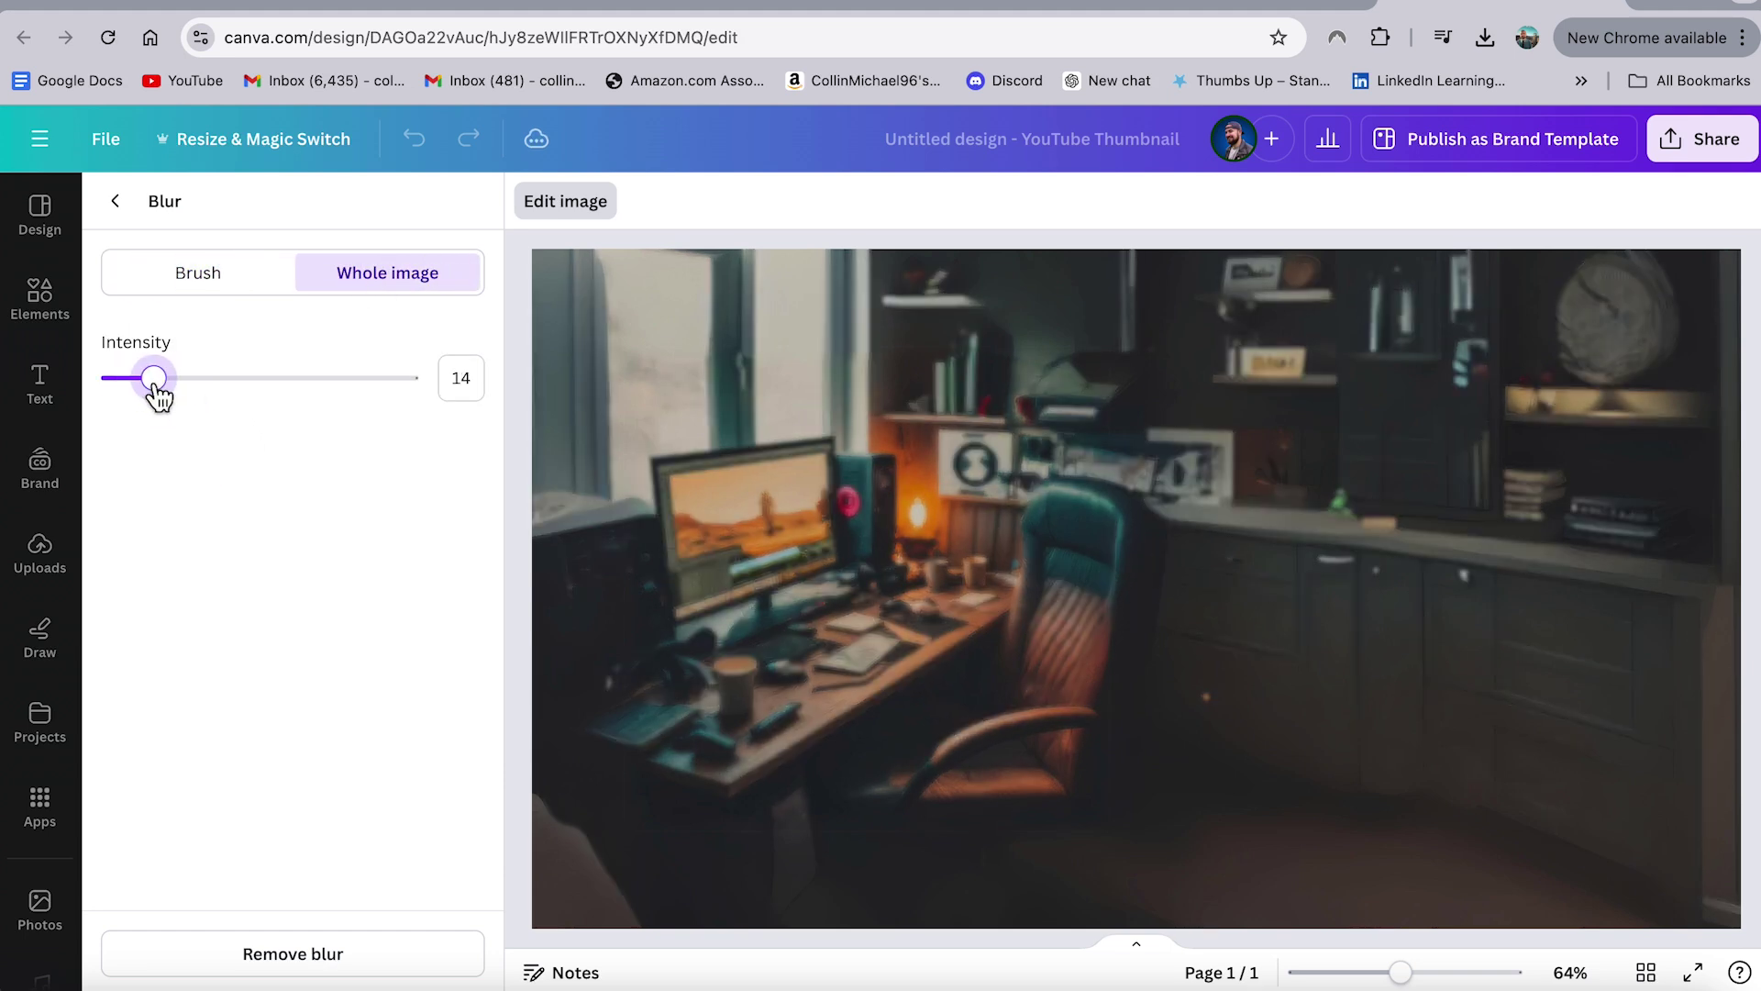
left_click(108, 218)
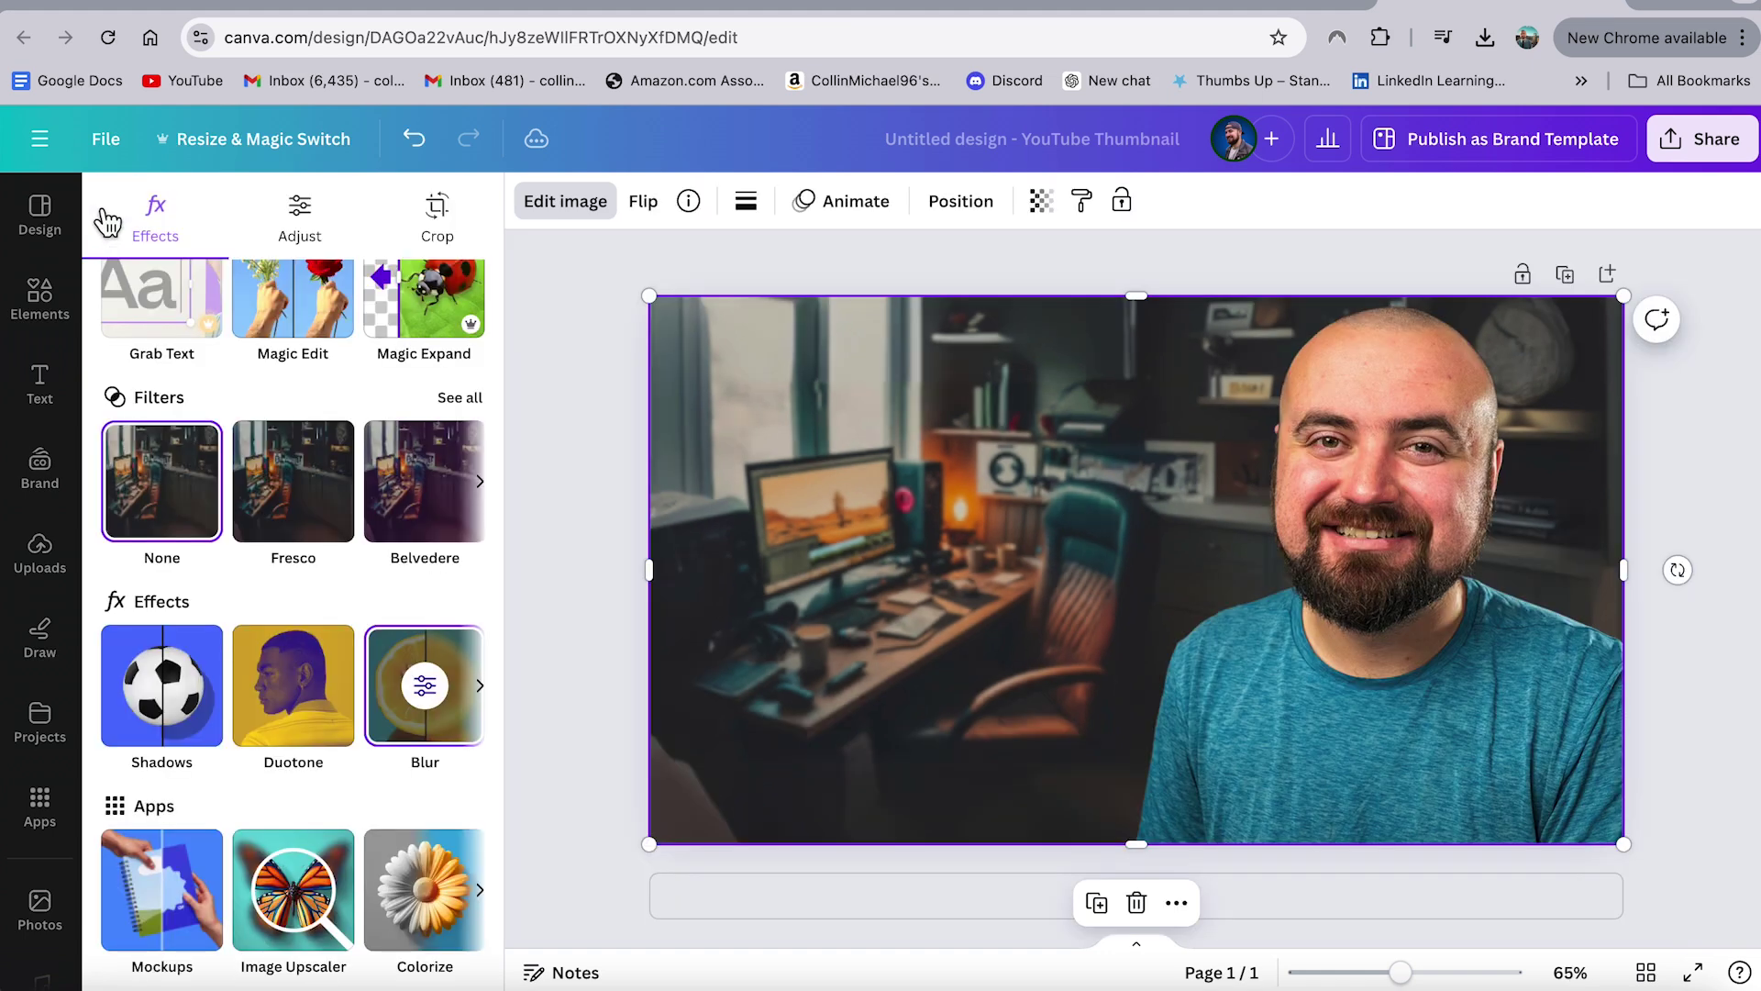
left_click(574, 633)
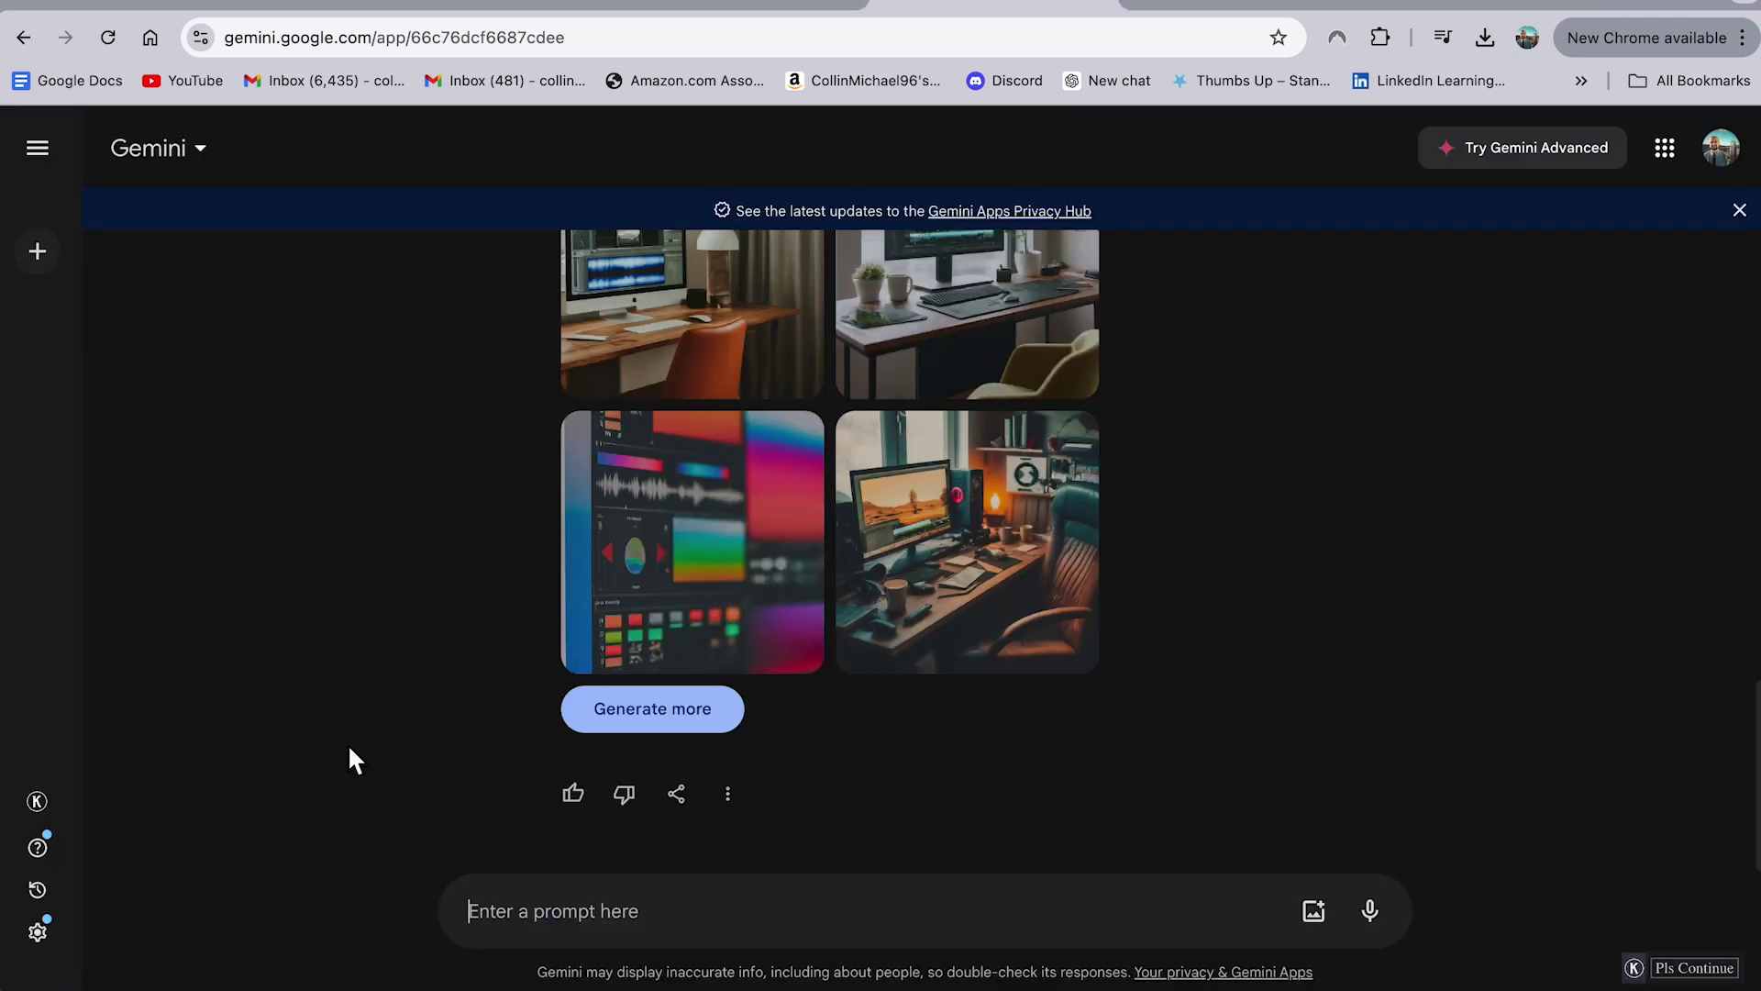
- Ask Gemini for a photo of an apocalypse city and download the foggy third result full size
type("make a photo of an apocalypse city")
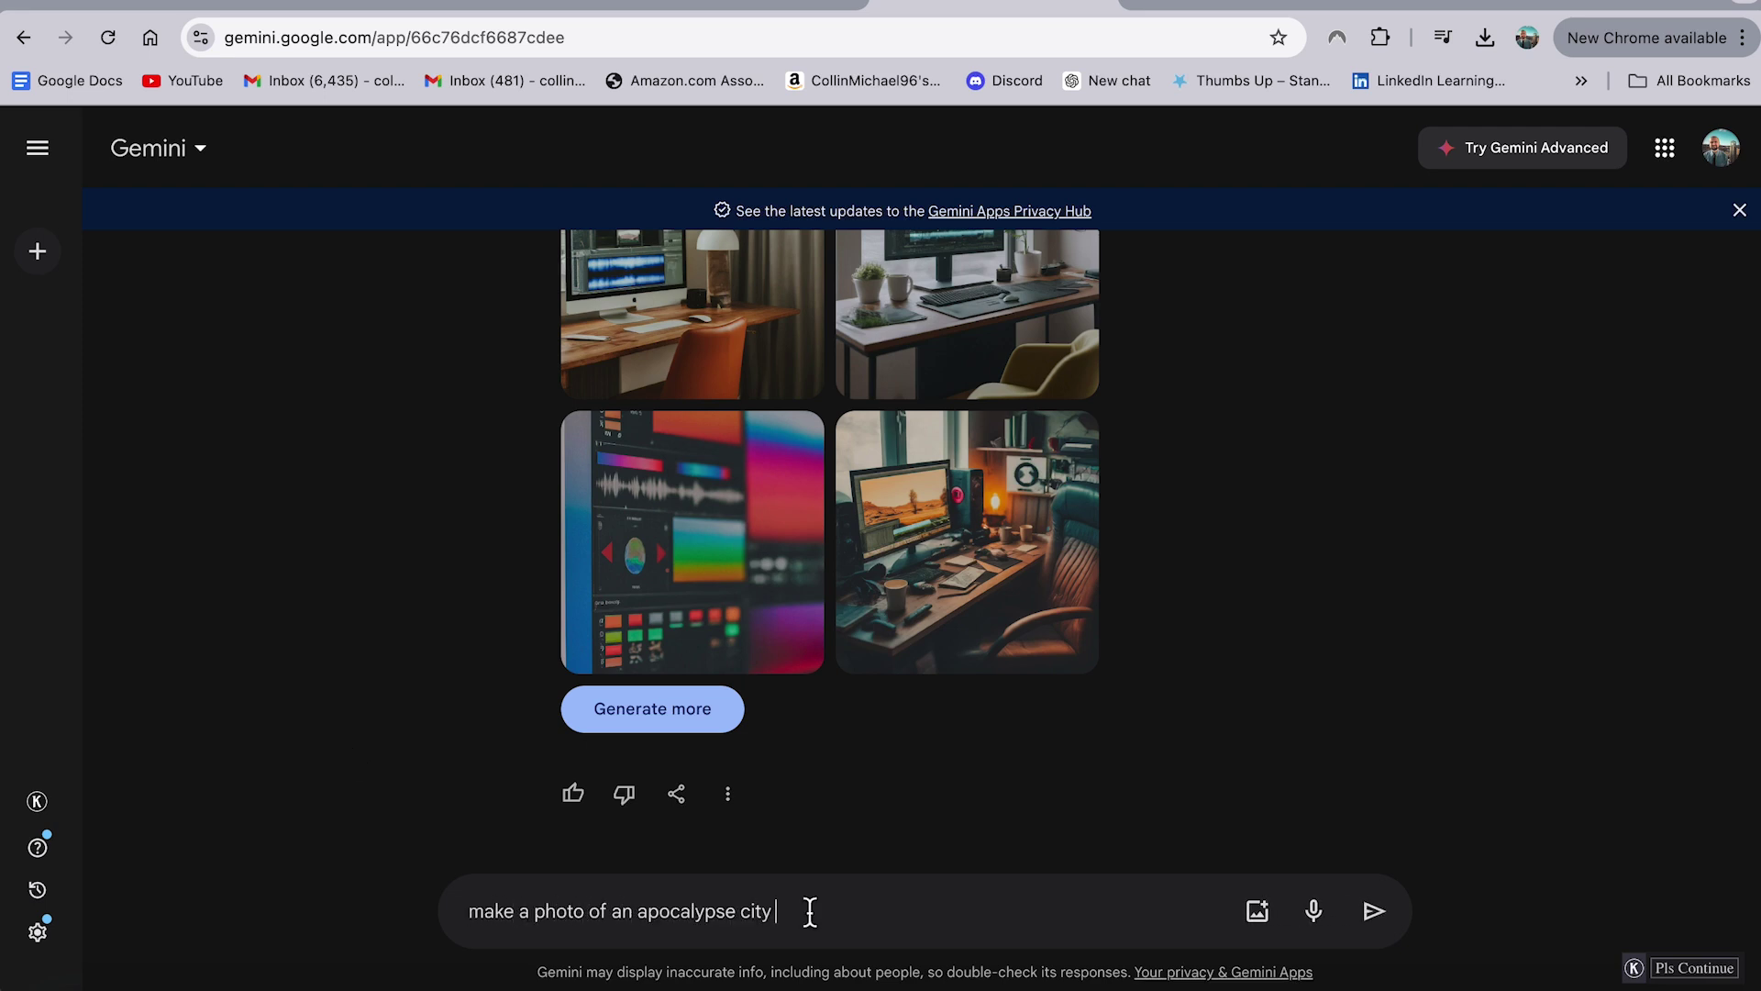
key("Return")
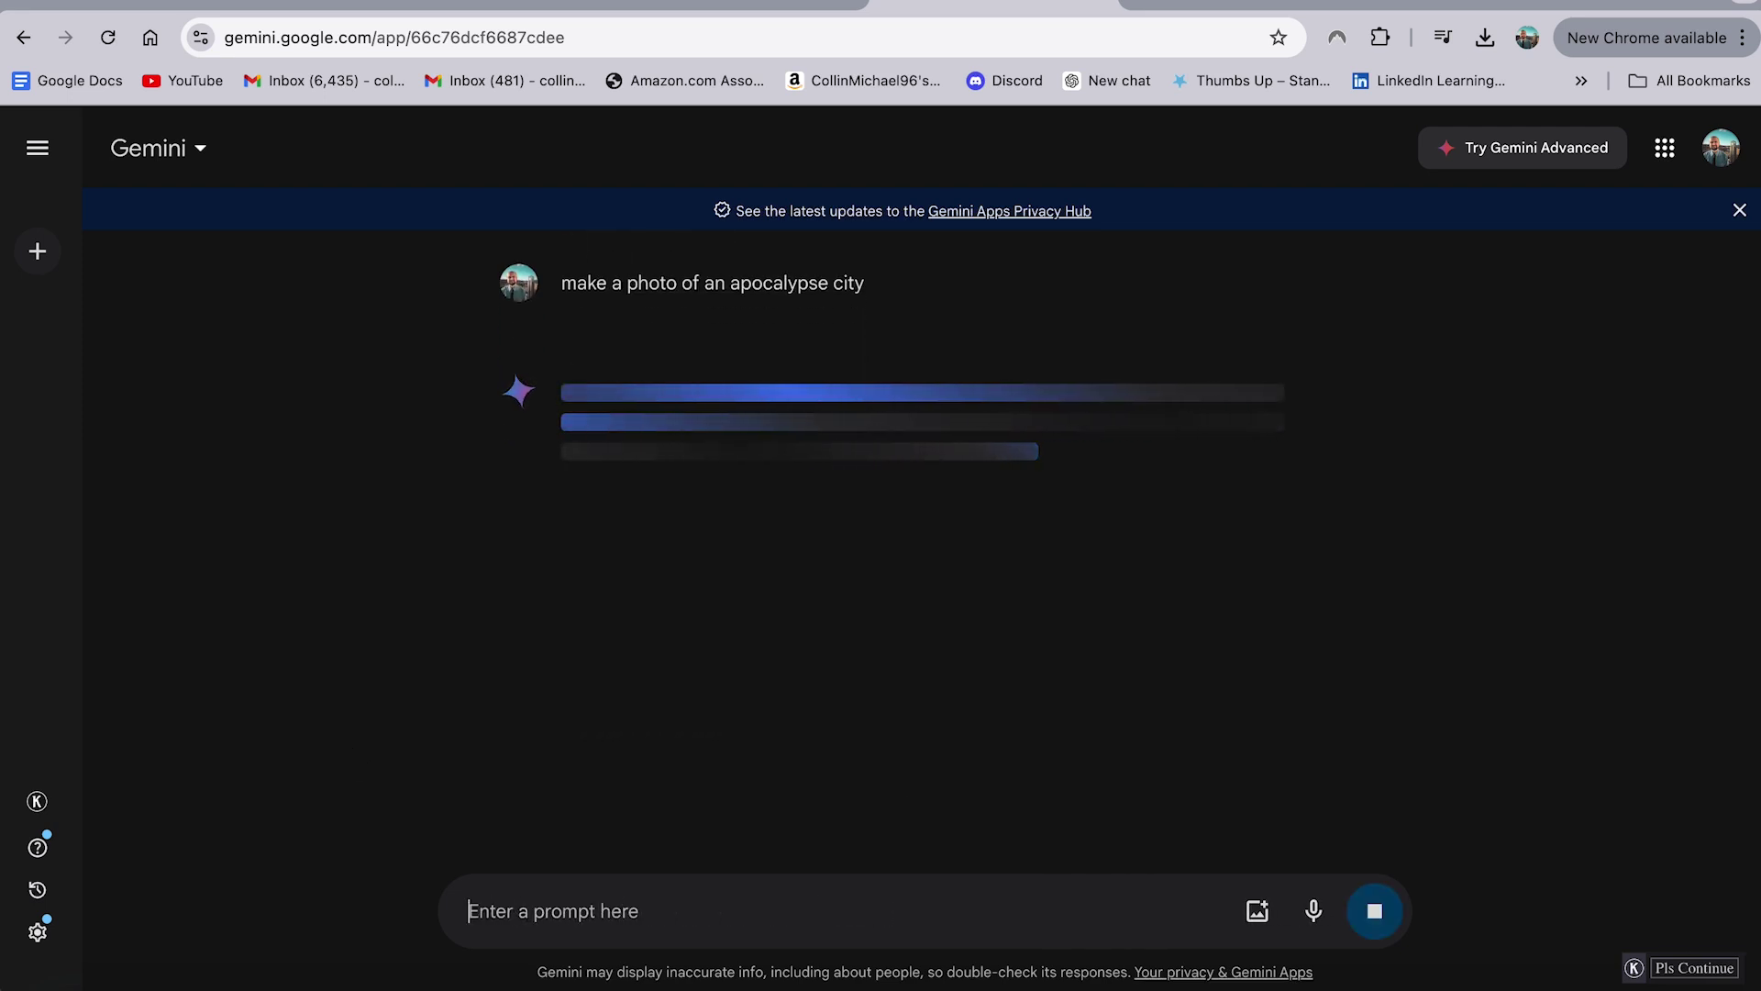
left_click(791, 662)
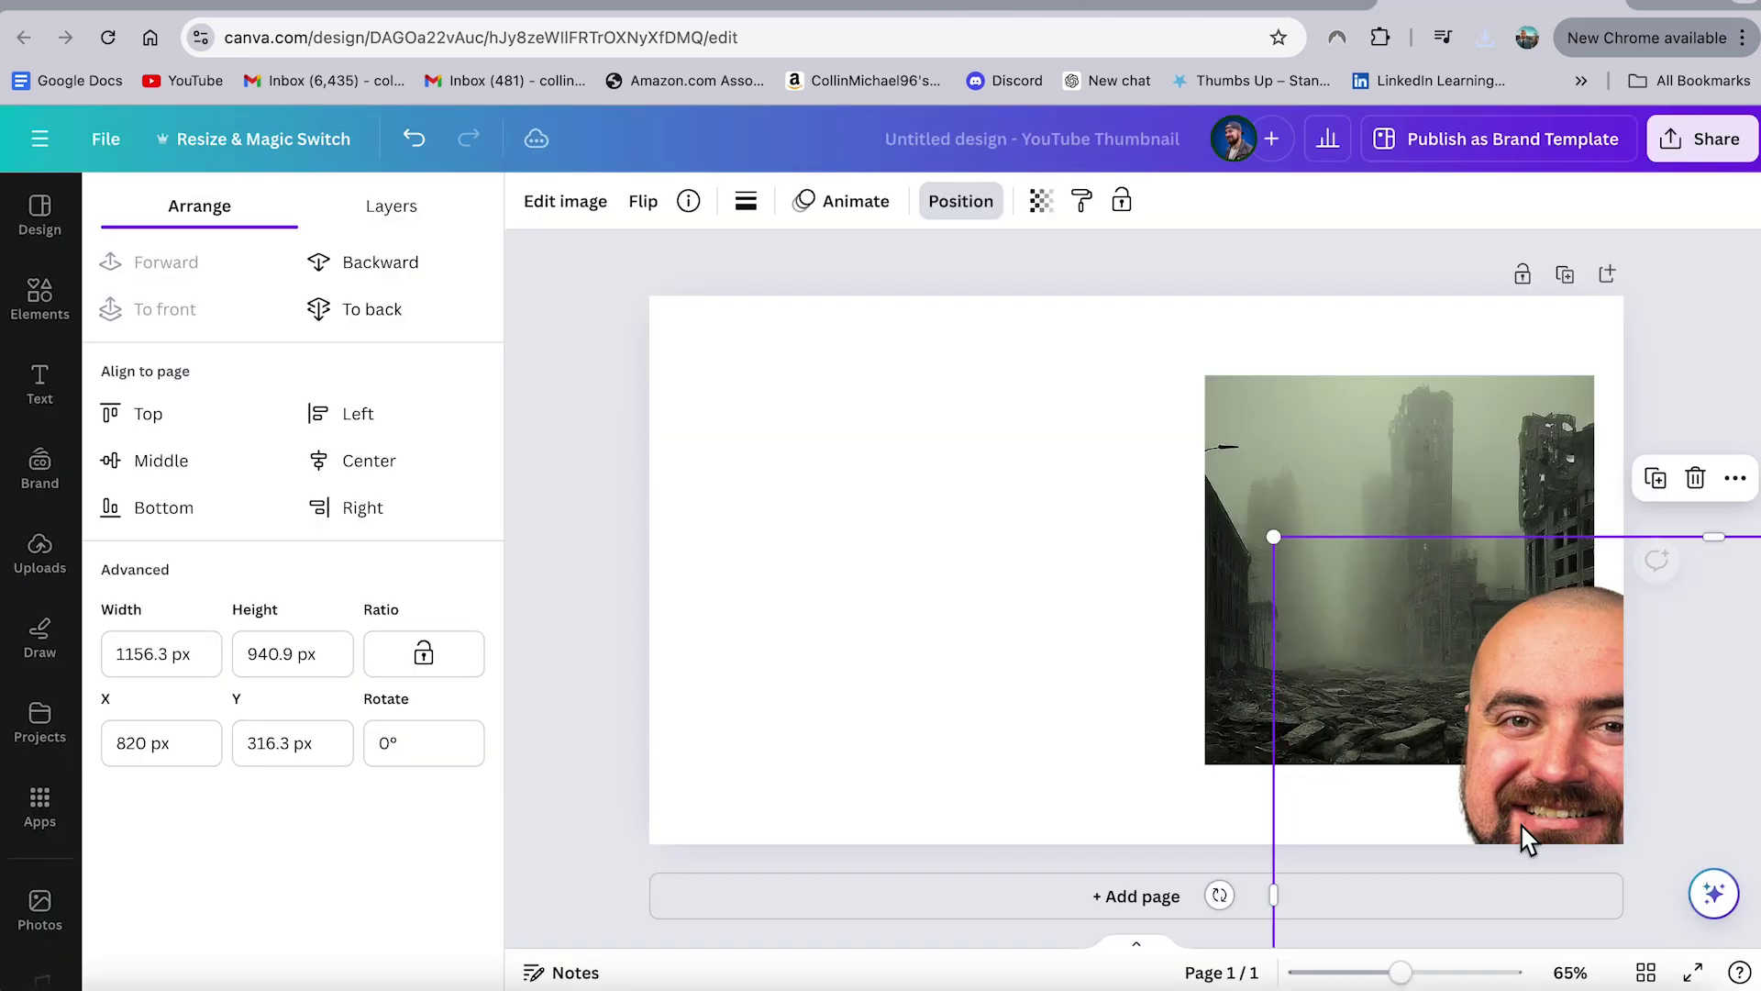
- Magic Expand the apocalypse city image to the whole page and keep it centred
left_click(1297, 504)
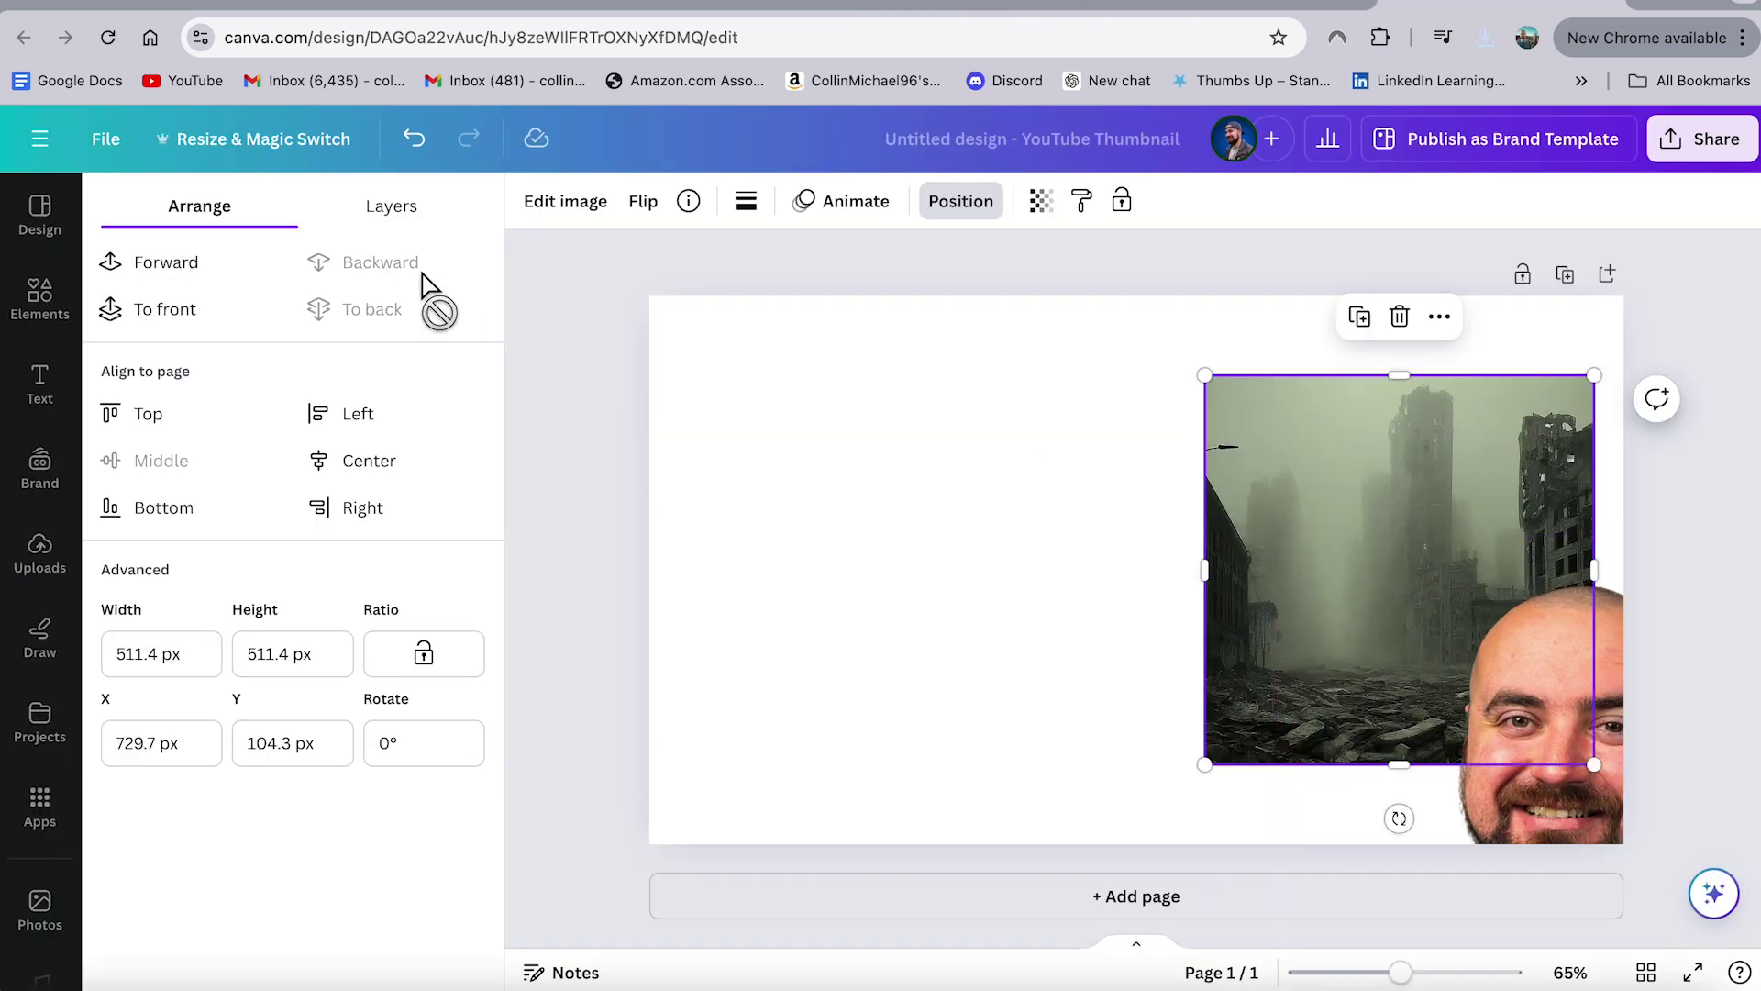
left_click(1713, 892)
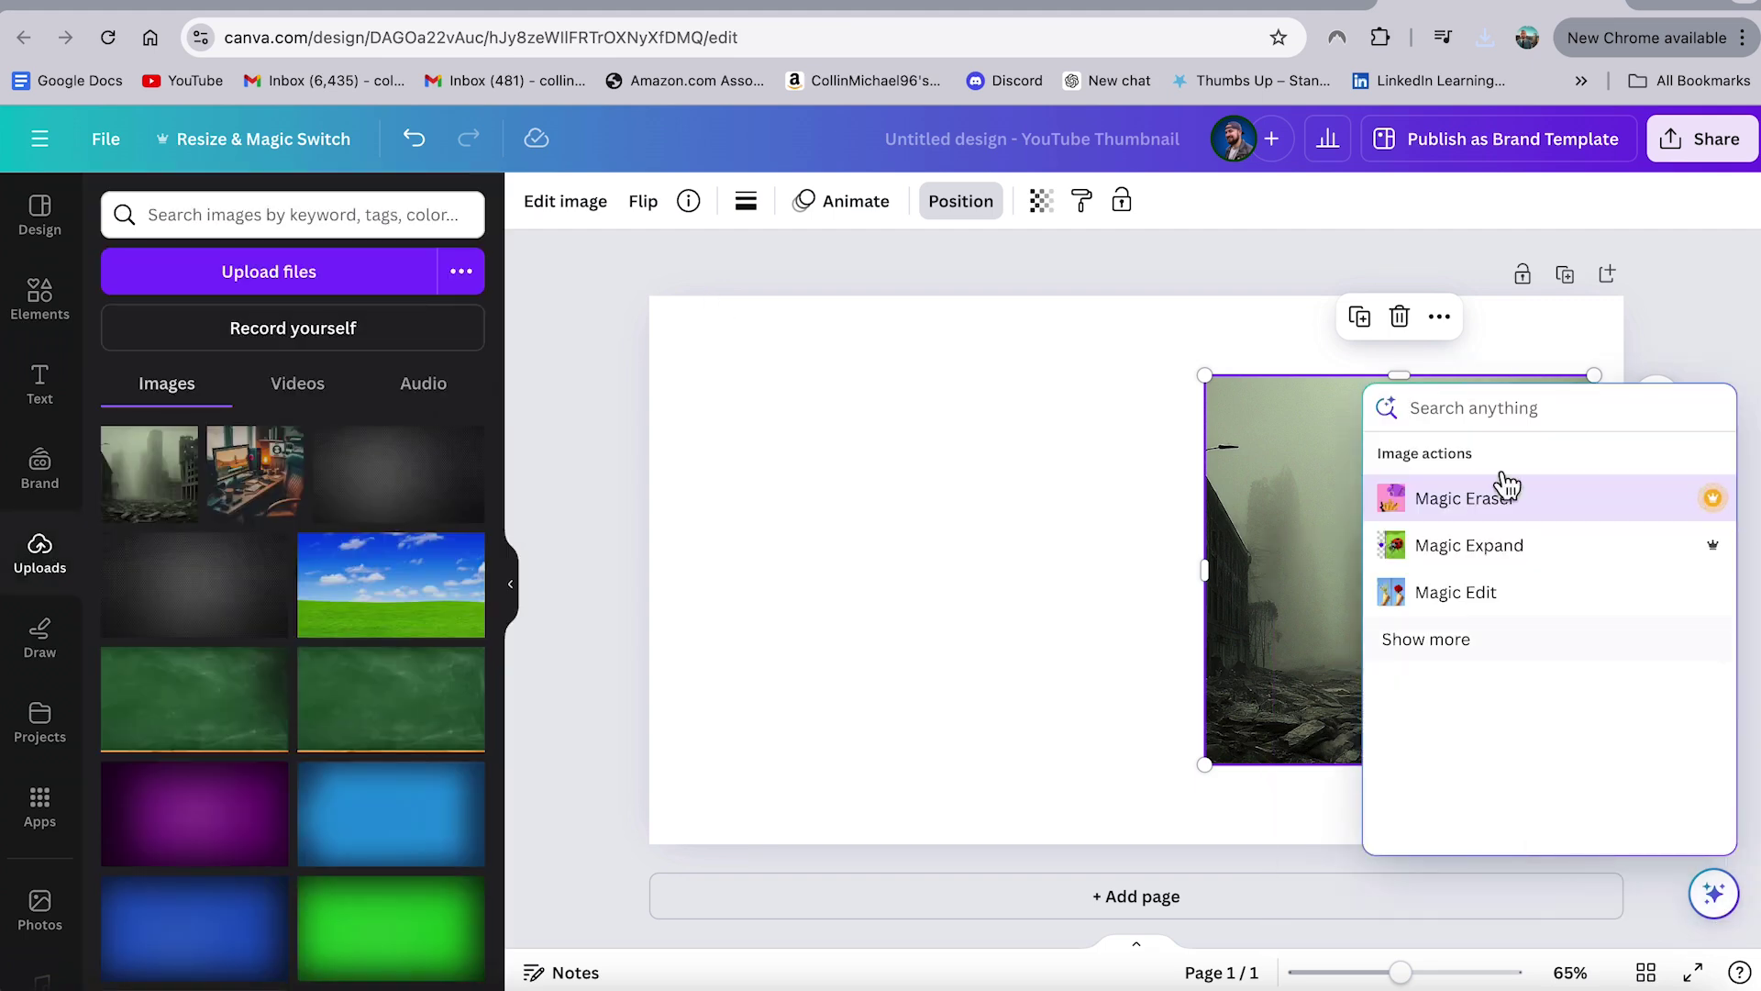
left_click(1509, 548)
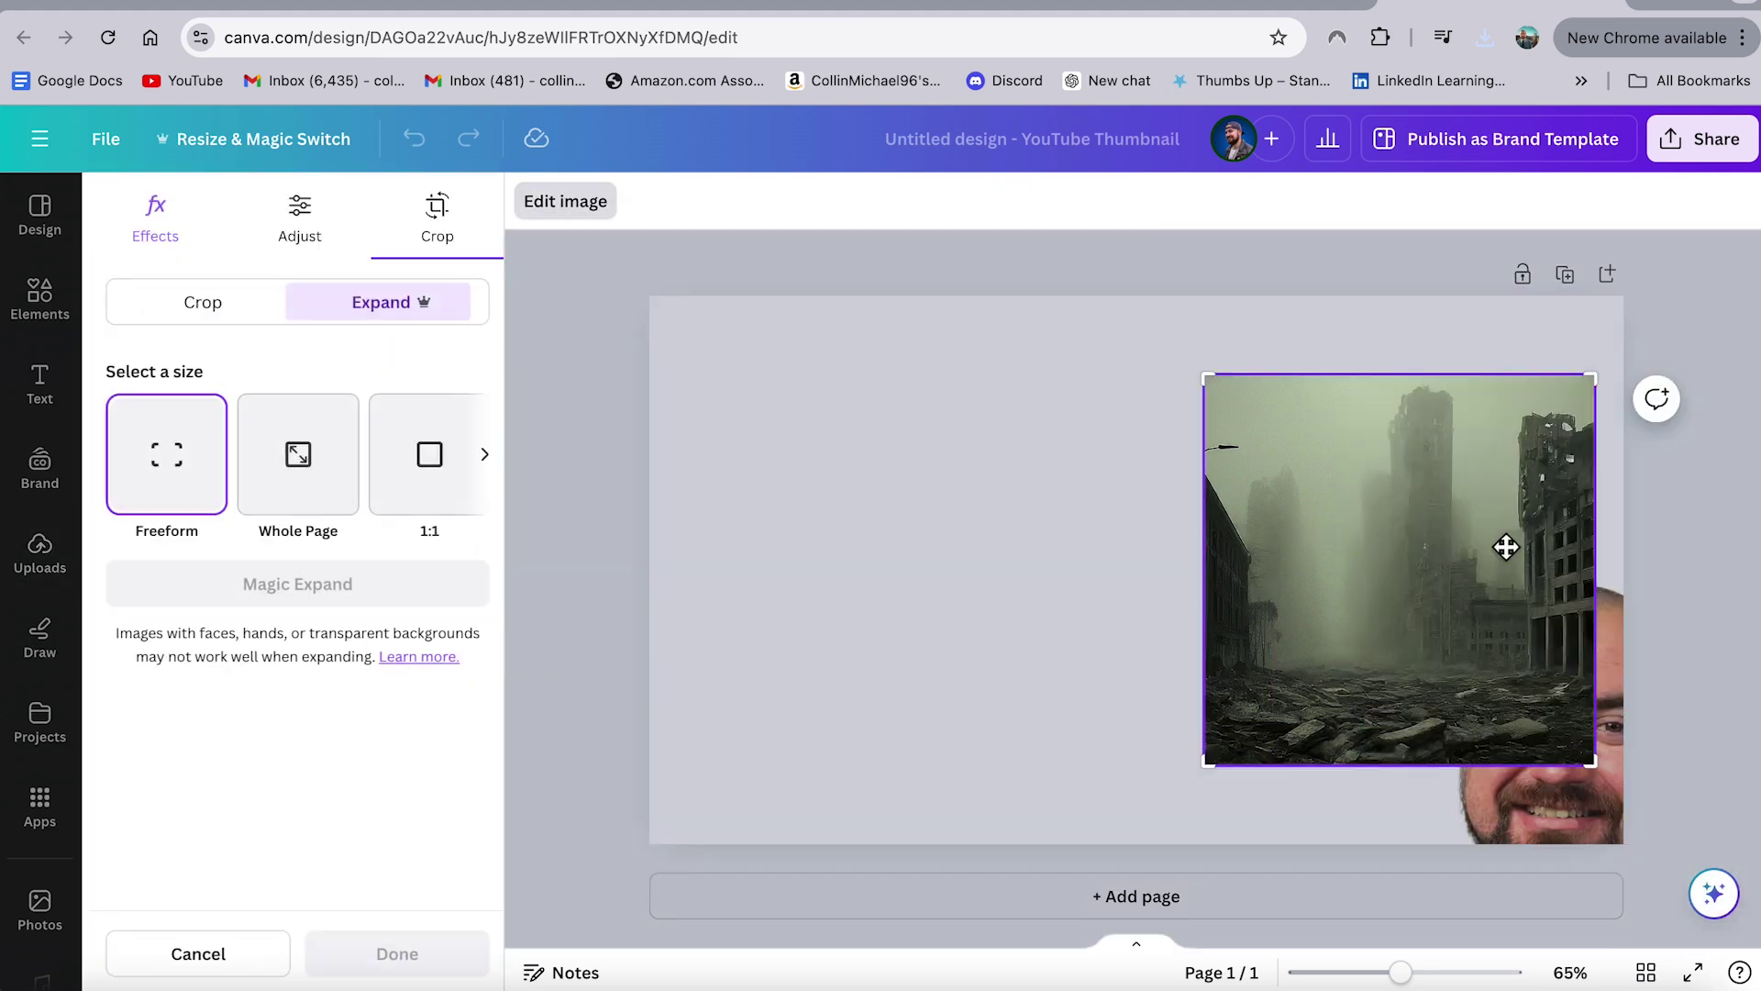
left_click(281, 481)
left_click(280, 582)
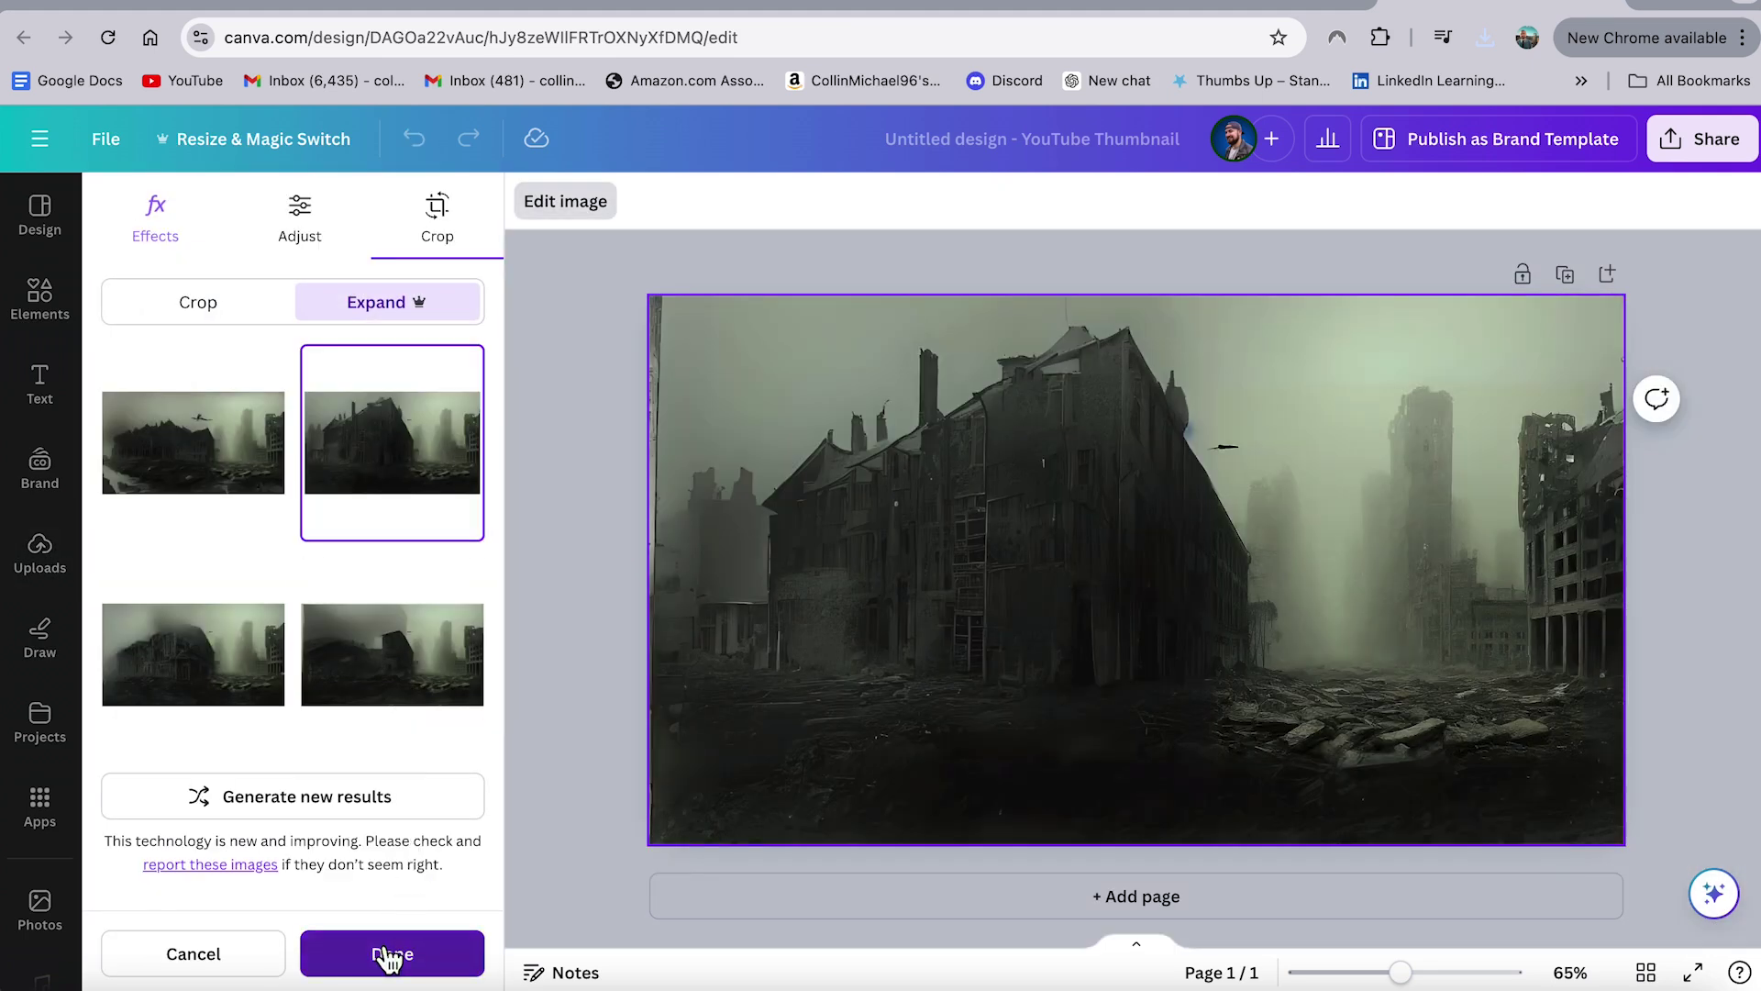
left_click(385, 951)
left_click_drag(1281, 686, 1560, 731)
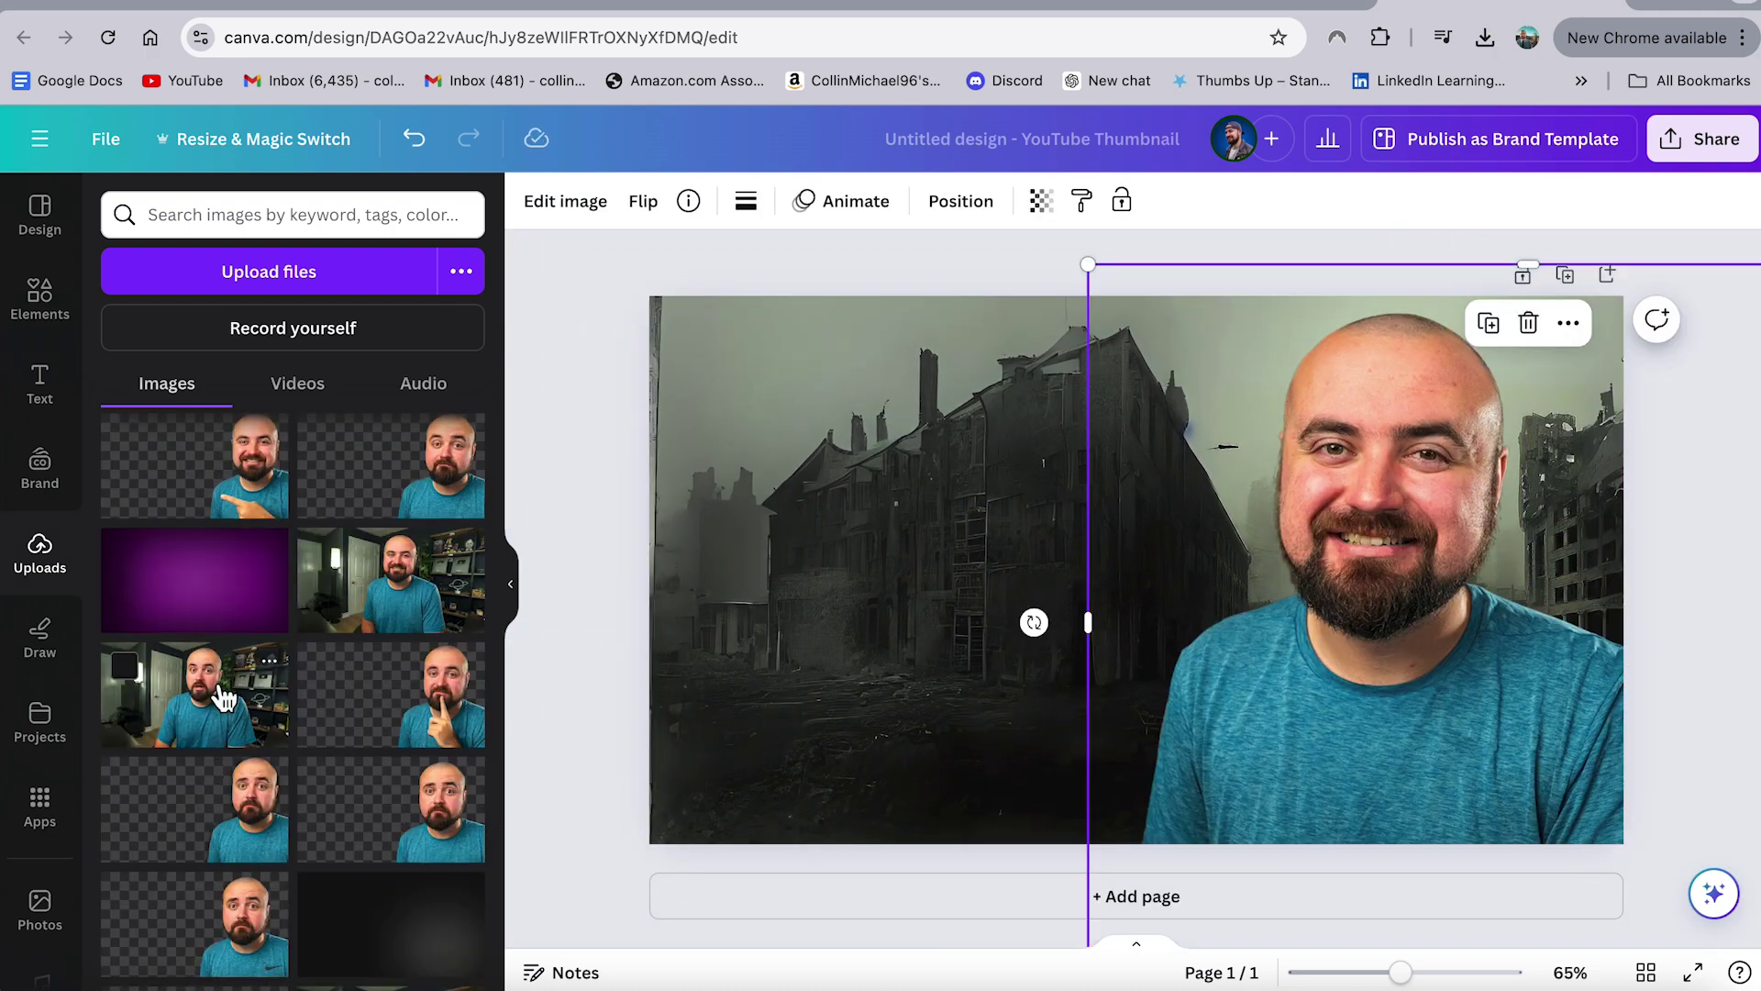
- Replace the smiling cut-out with the worried presenter cut-out, enlarged to fill the right side
key("Delete")
left_click(204, 816)
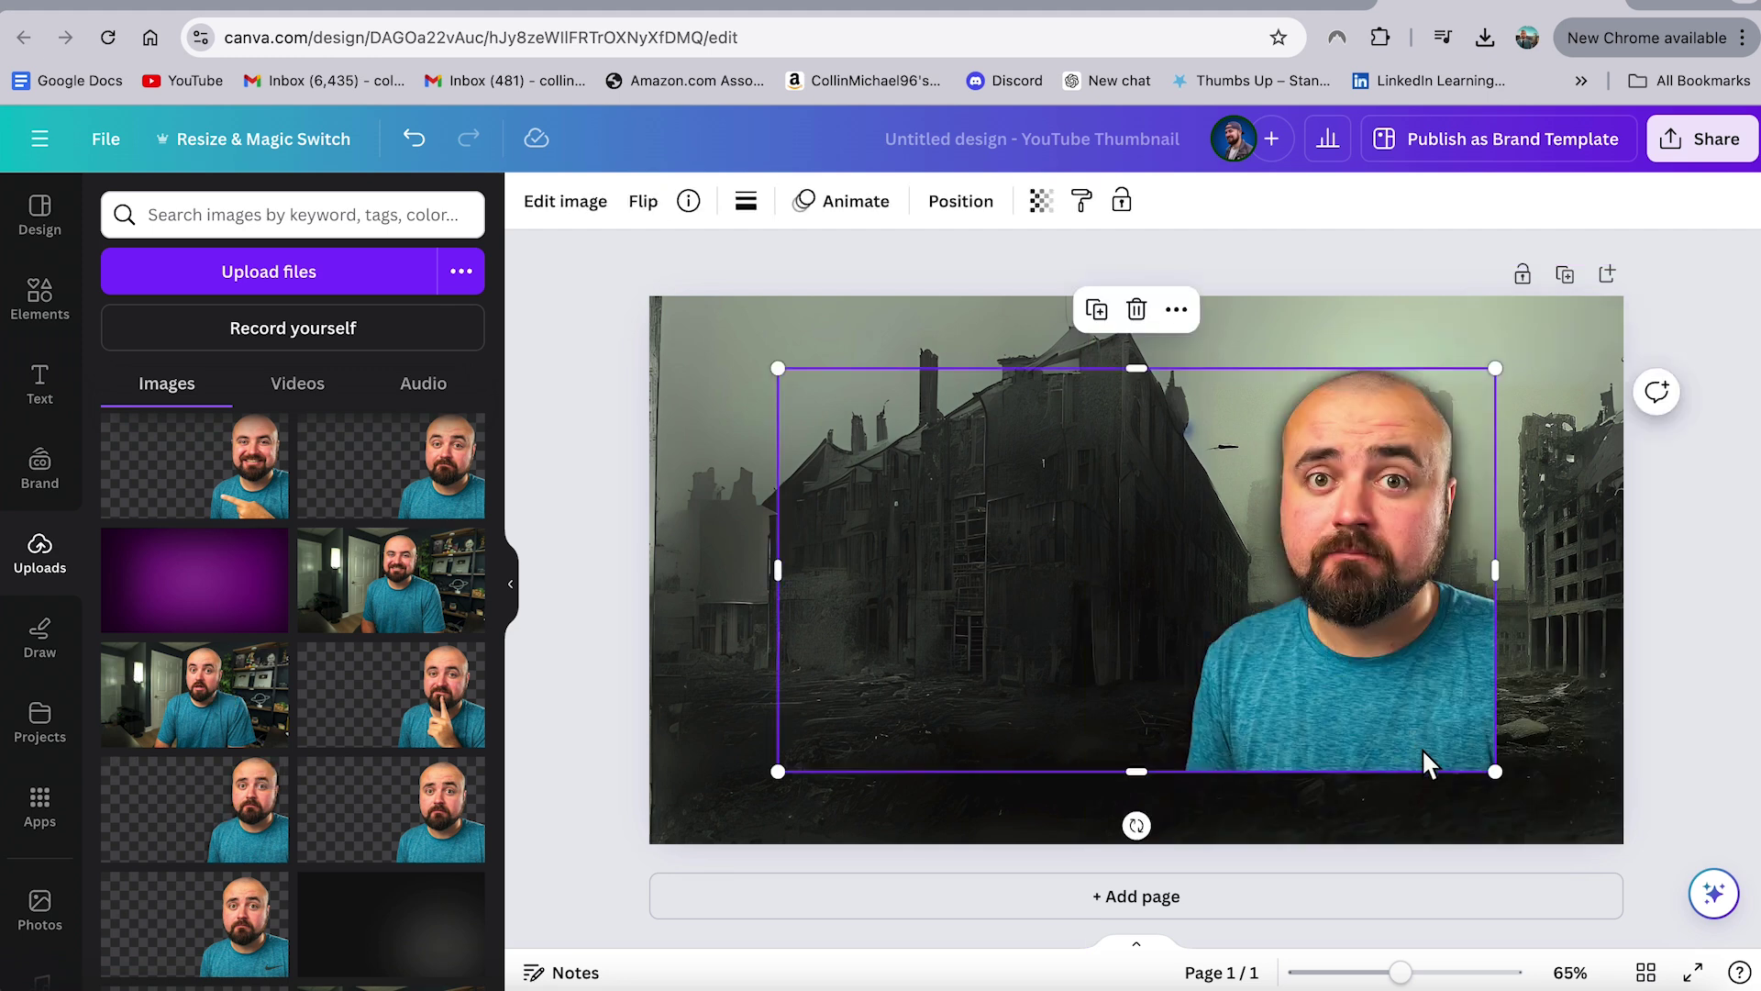
left_click_drag(1497, 772, 1639, 852)
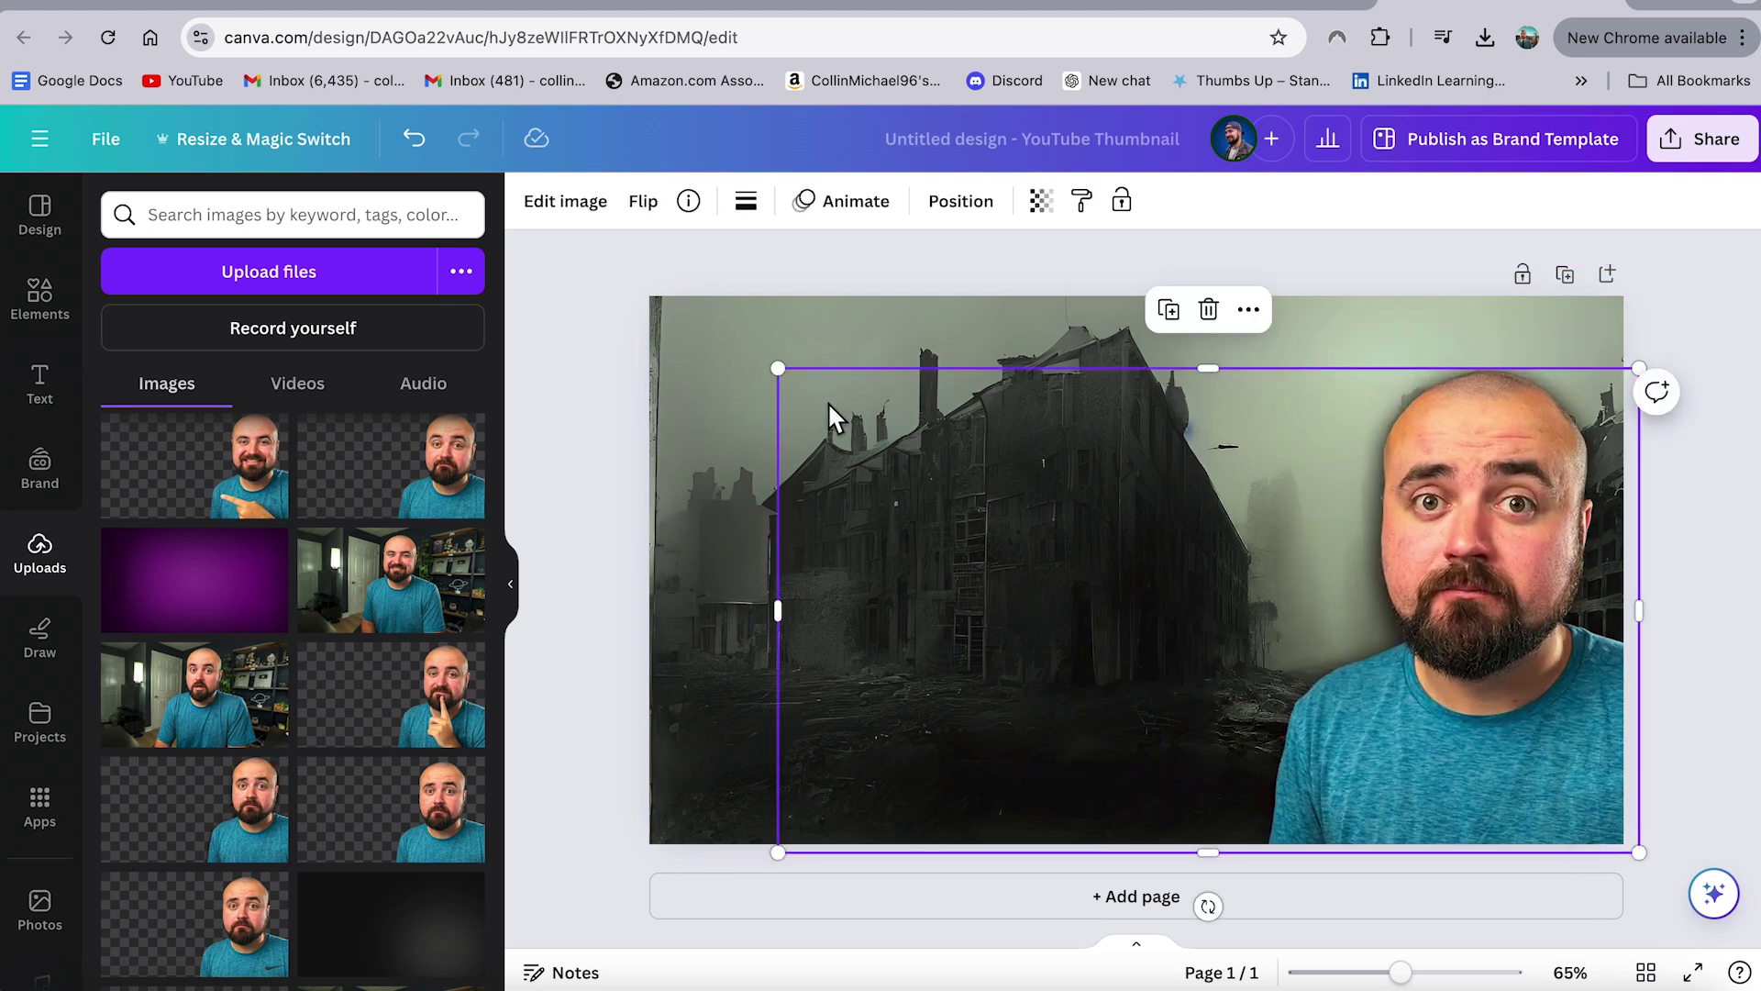
left_click_drag(775, 371, 642, 298)
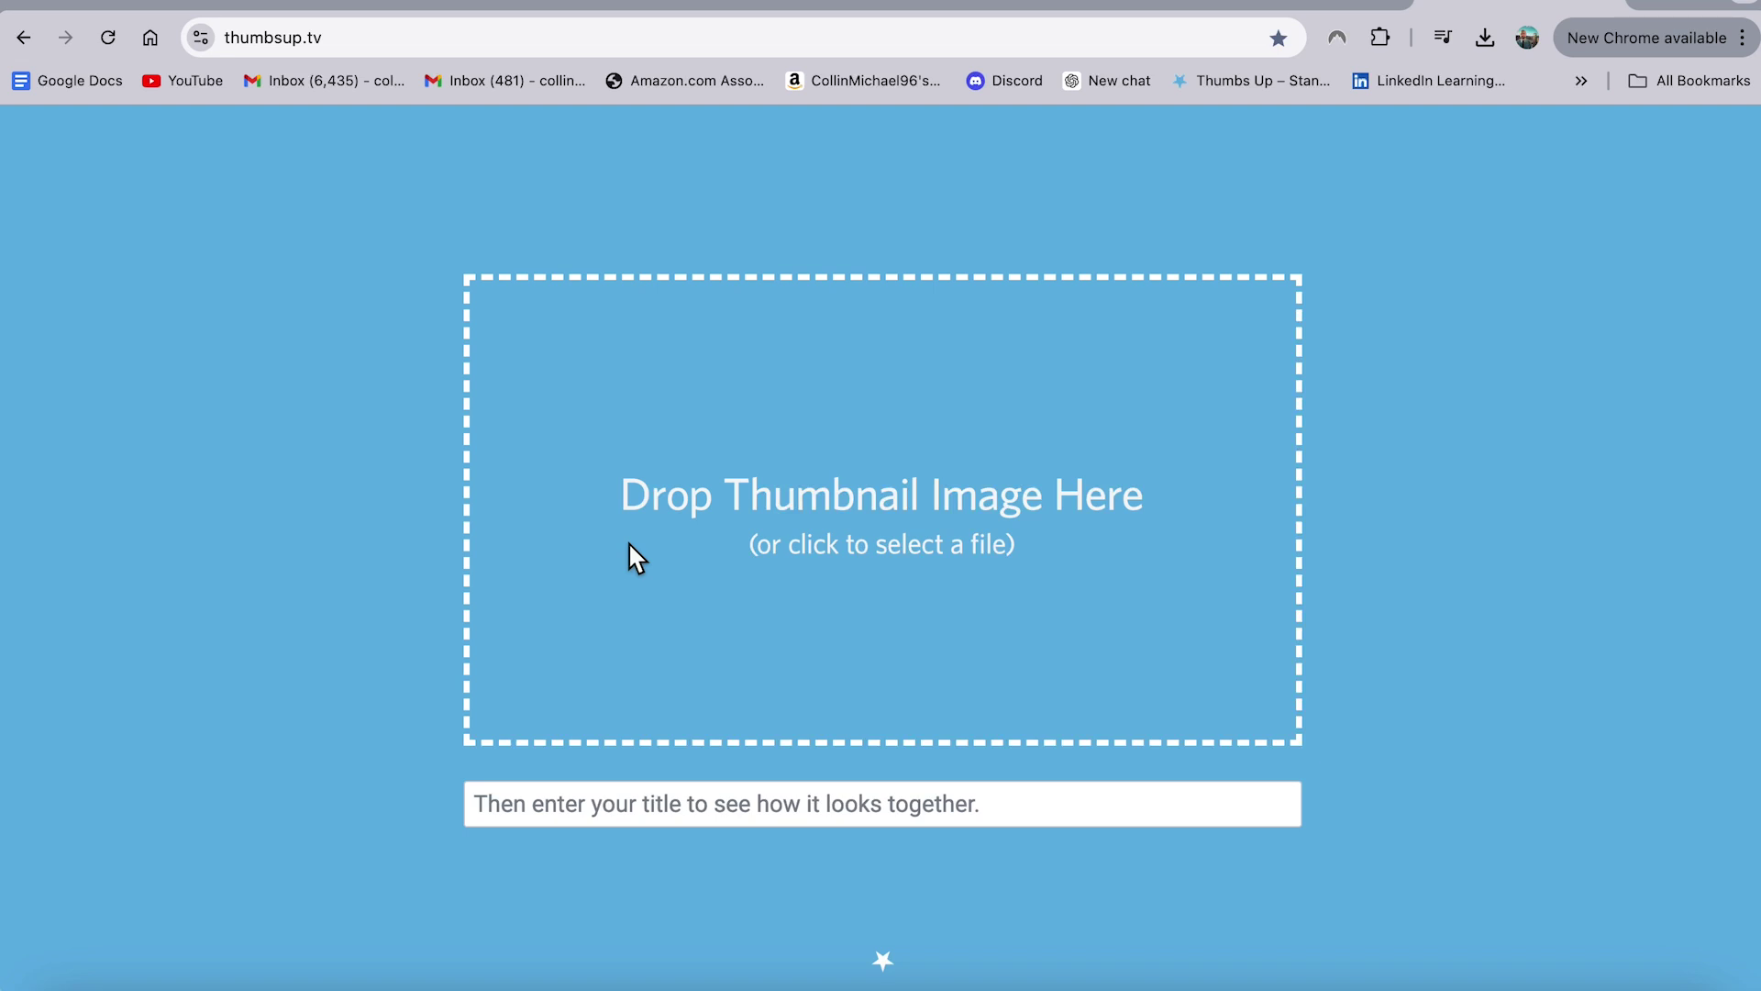
- Enter the title 'How To Get More Views on YouTube in 2024 Ultimate Guide' and scroll to the Web Browser previews
left_click(633, 807)
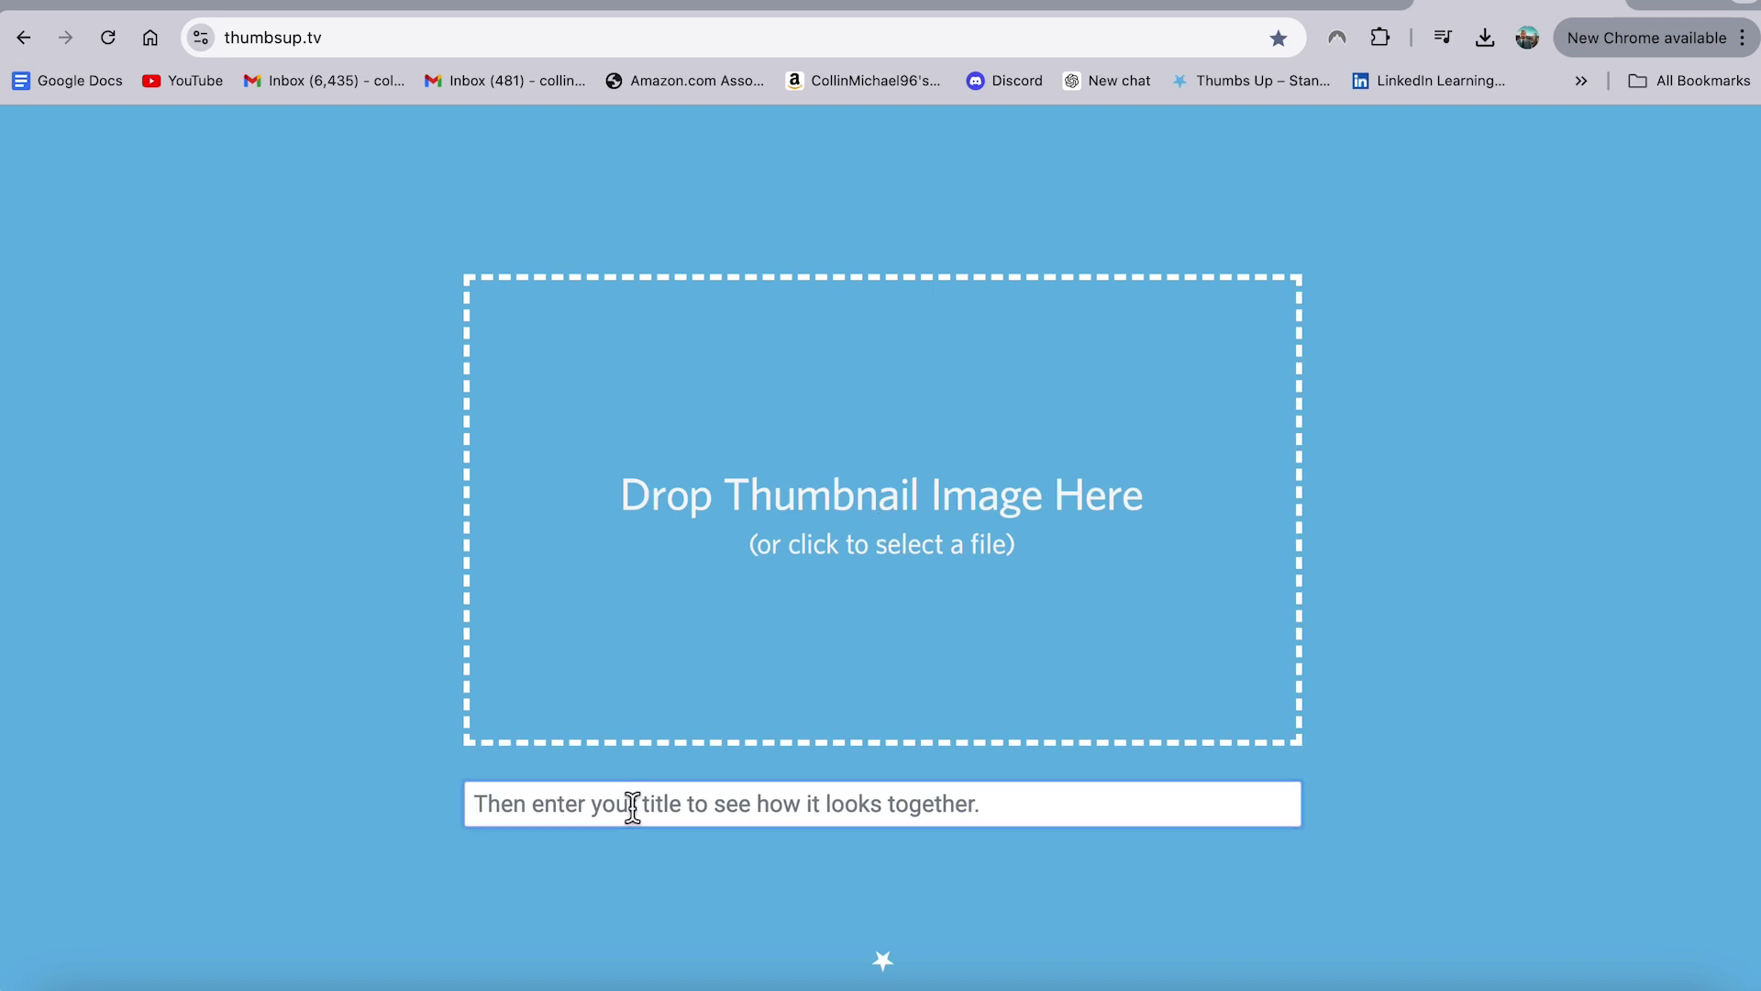
type("How To Get More Views on YouTube in 2024 Ultimate Guide")
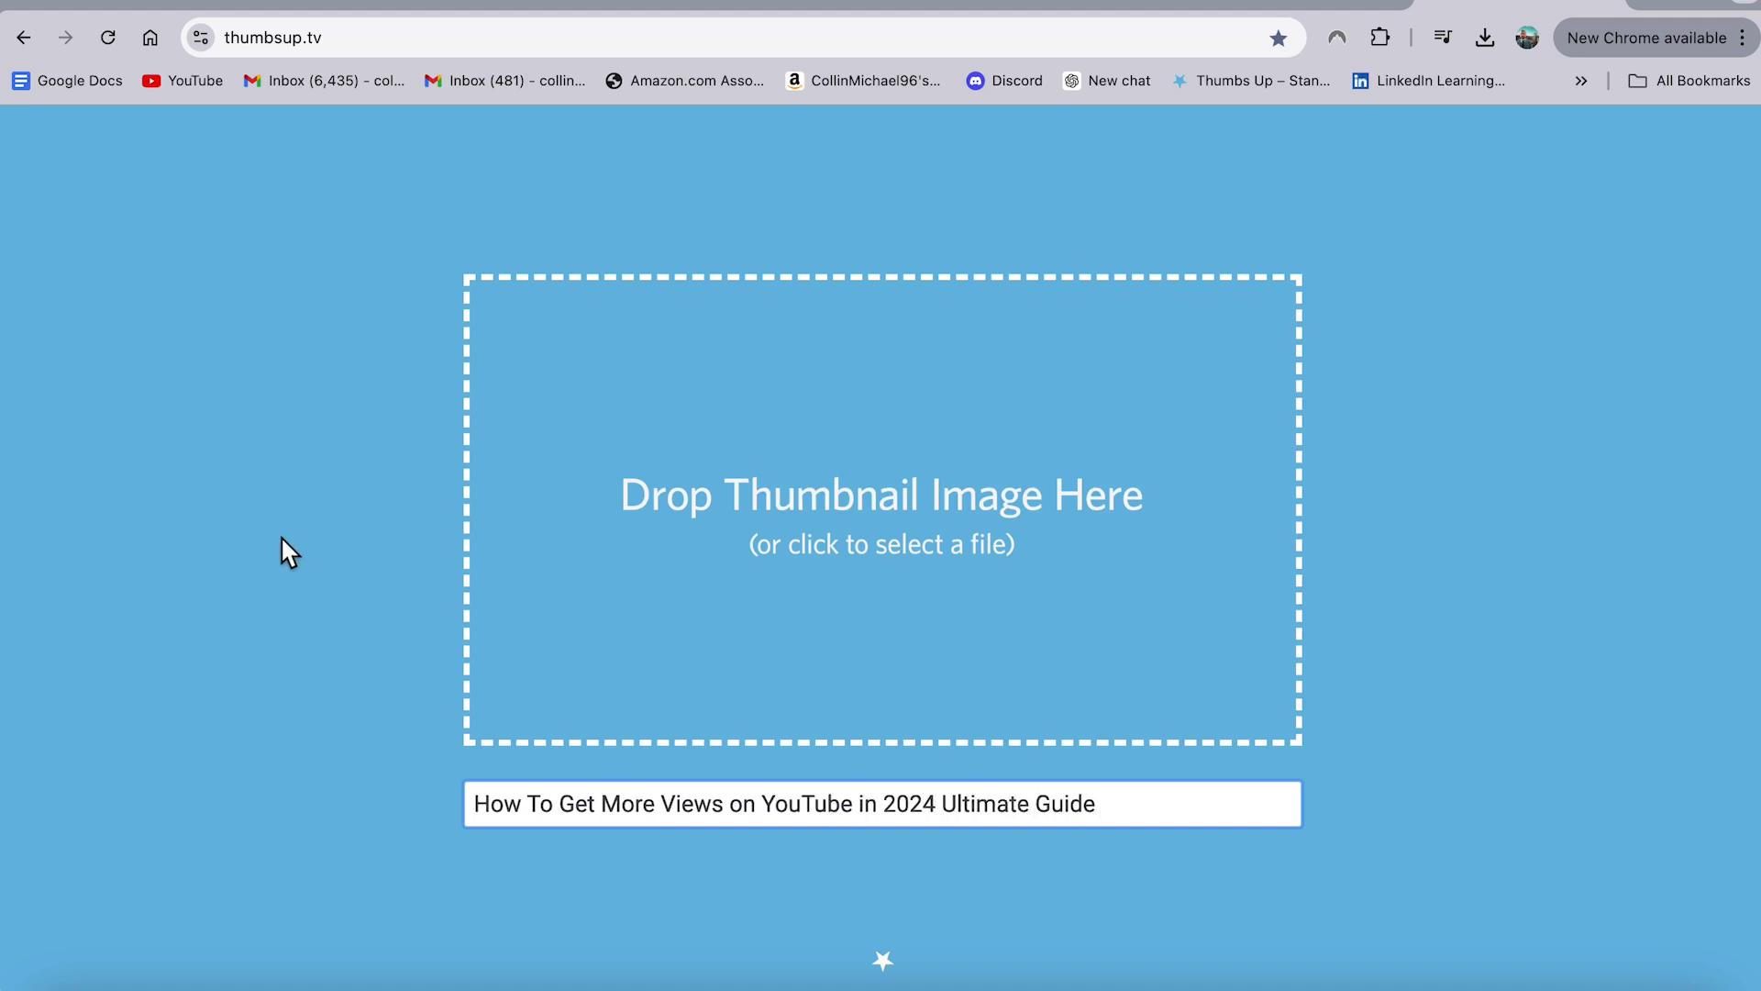
left_click(311, 536)
scroll(311, 536, "down", 1)
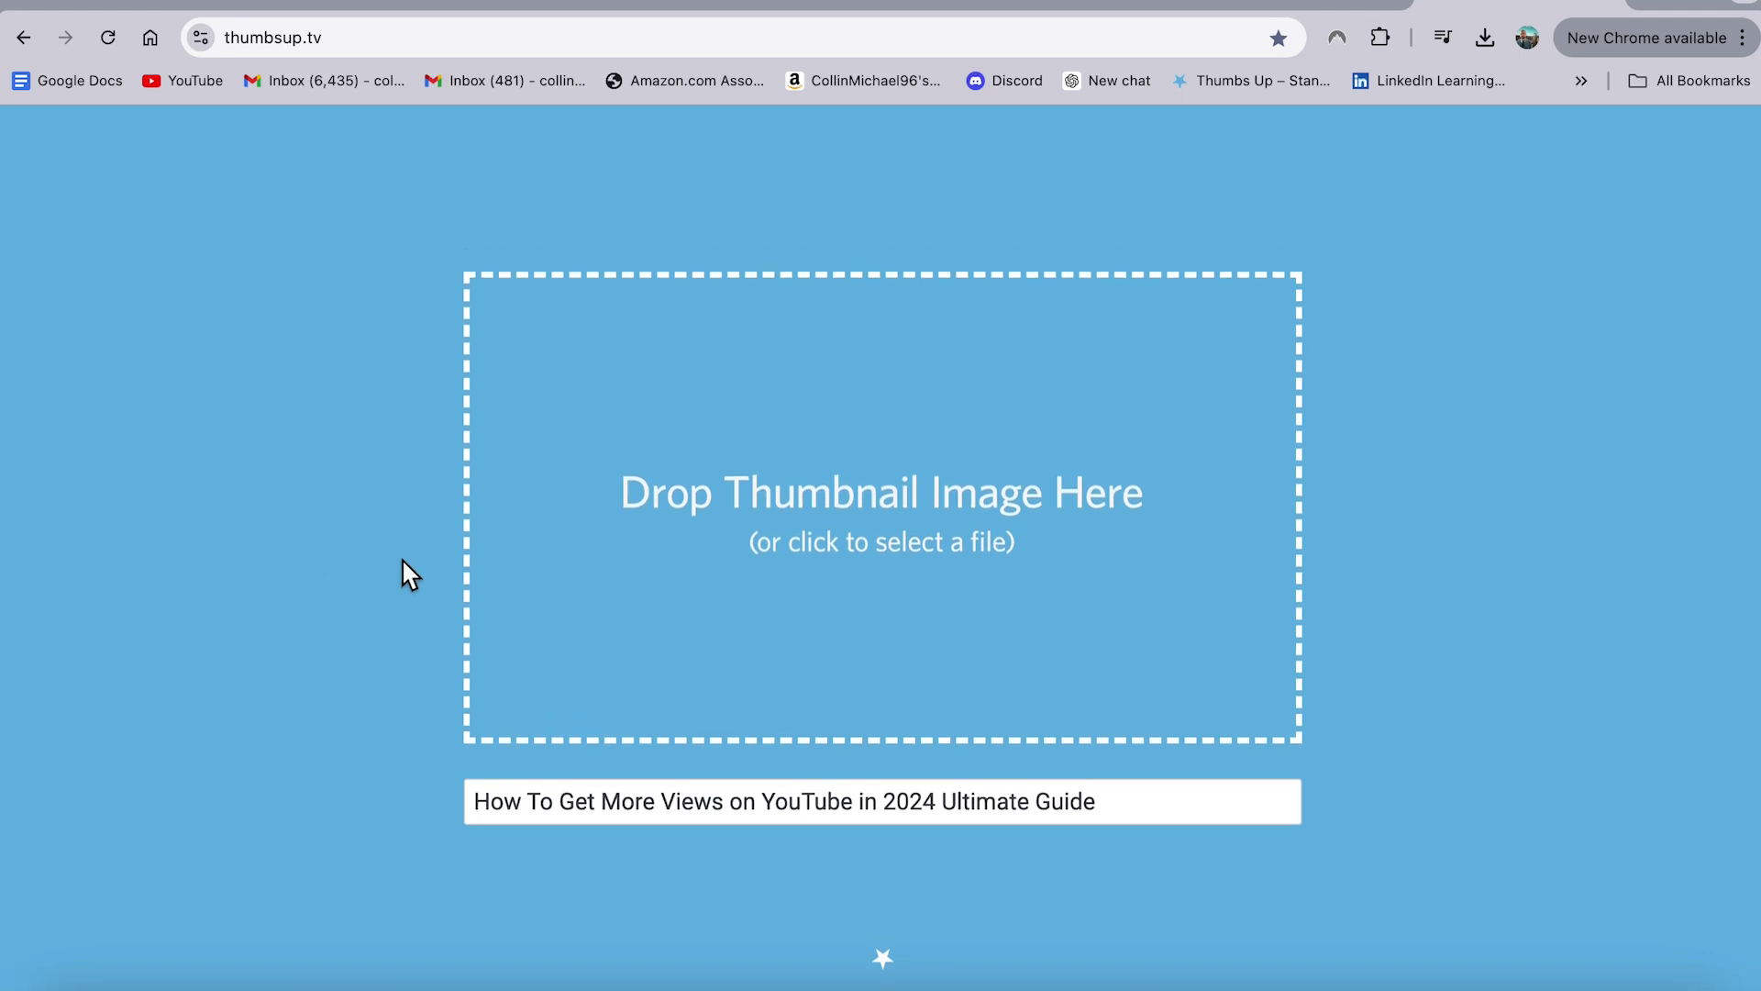
triple_click(1150, 808)
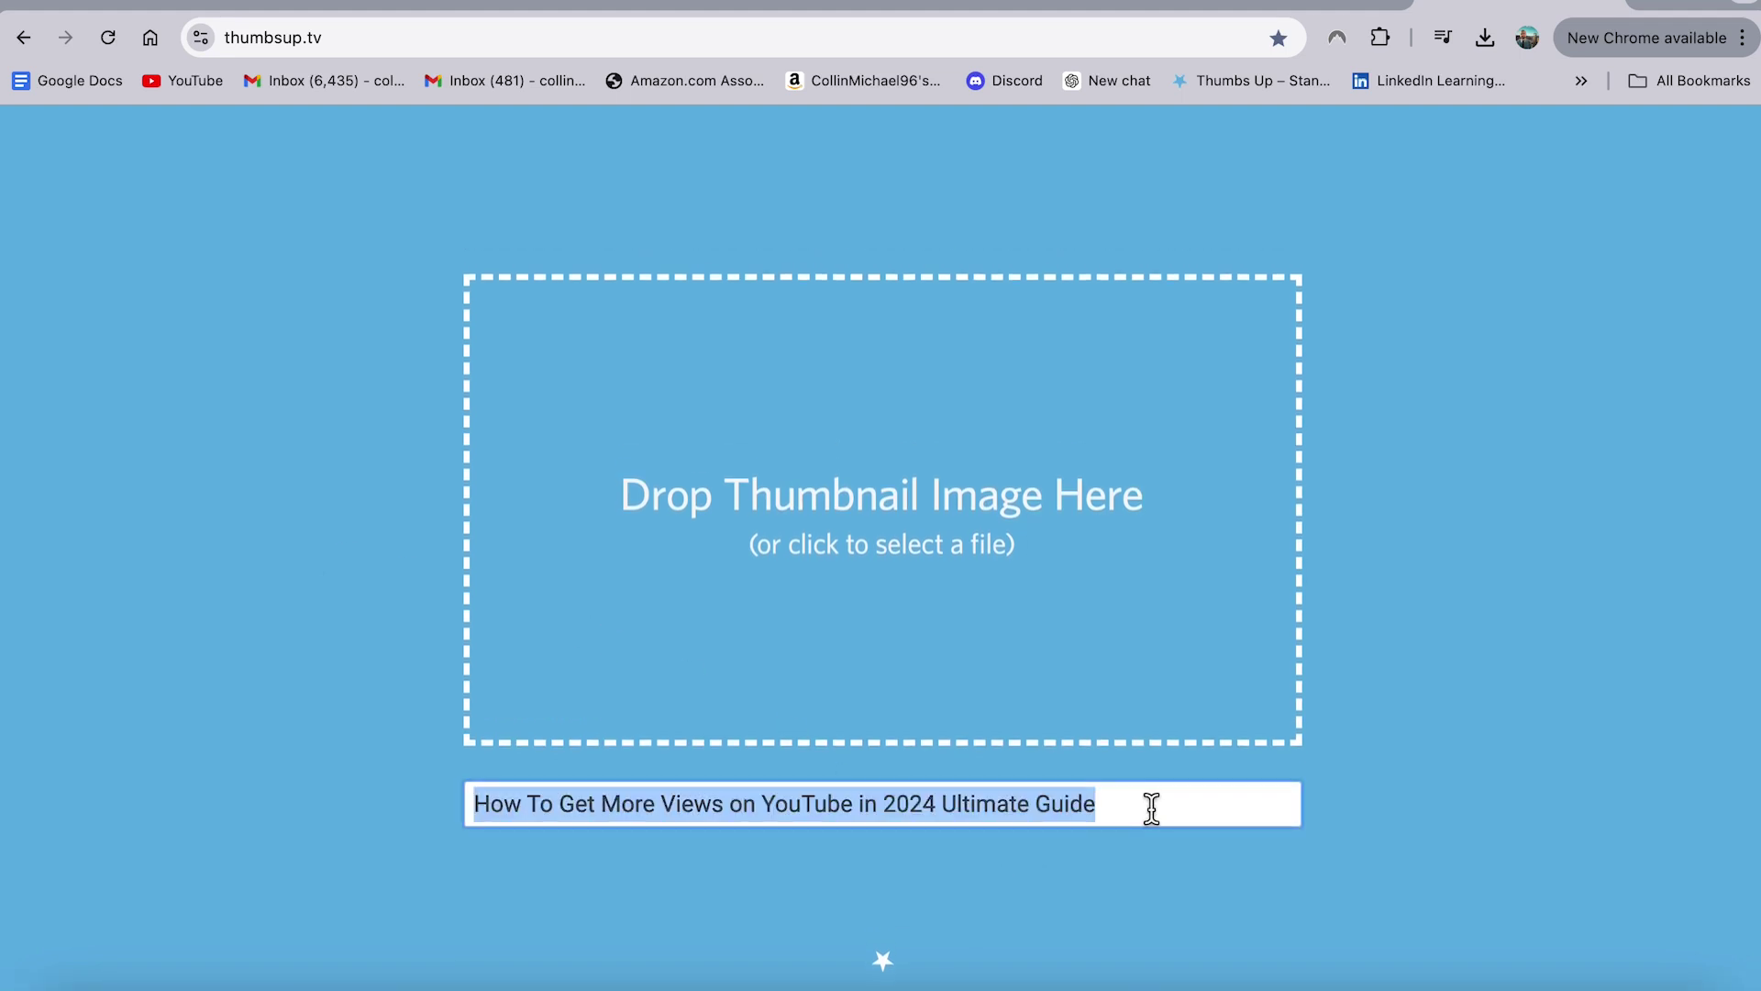
left_click(1172, 872)
scroll(412, 696, "down", 10)
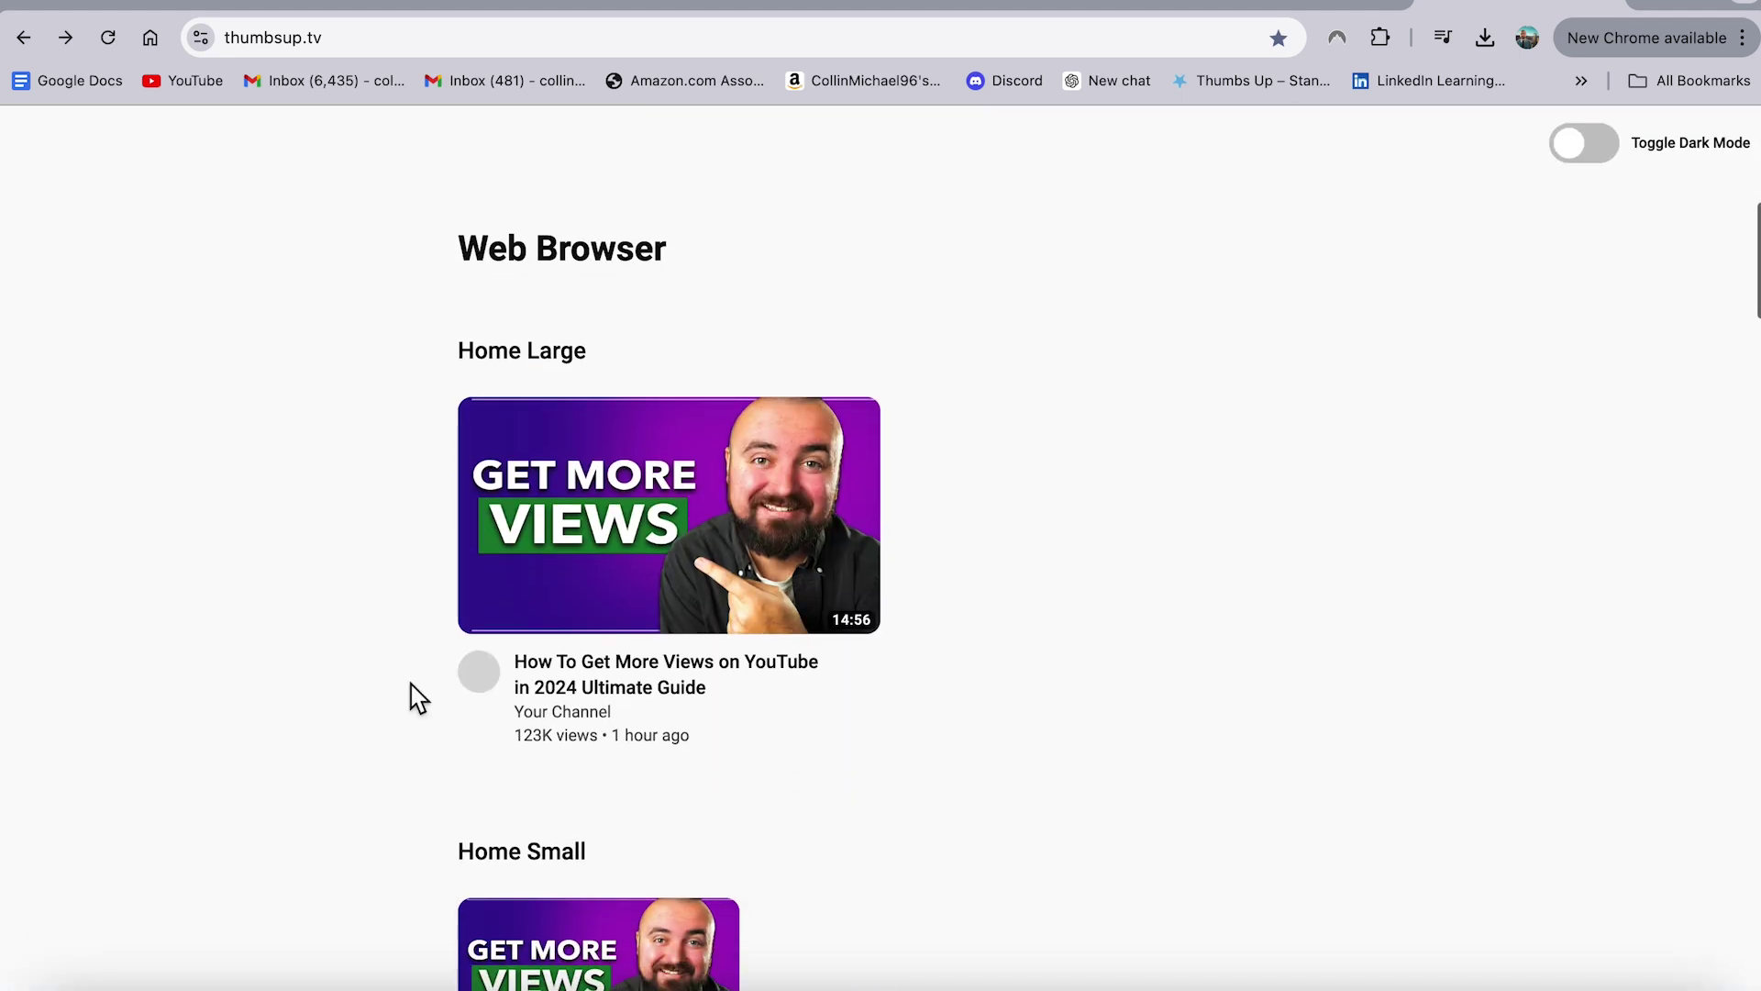
scroll(412, 696, "down", 2)
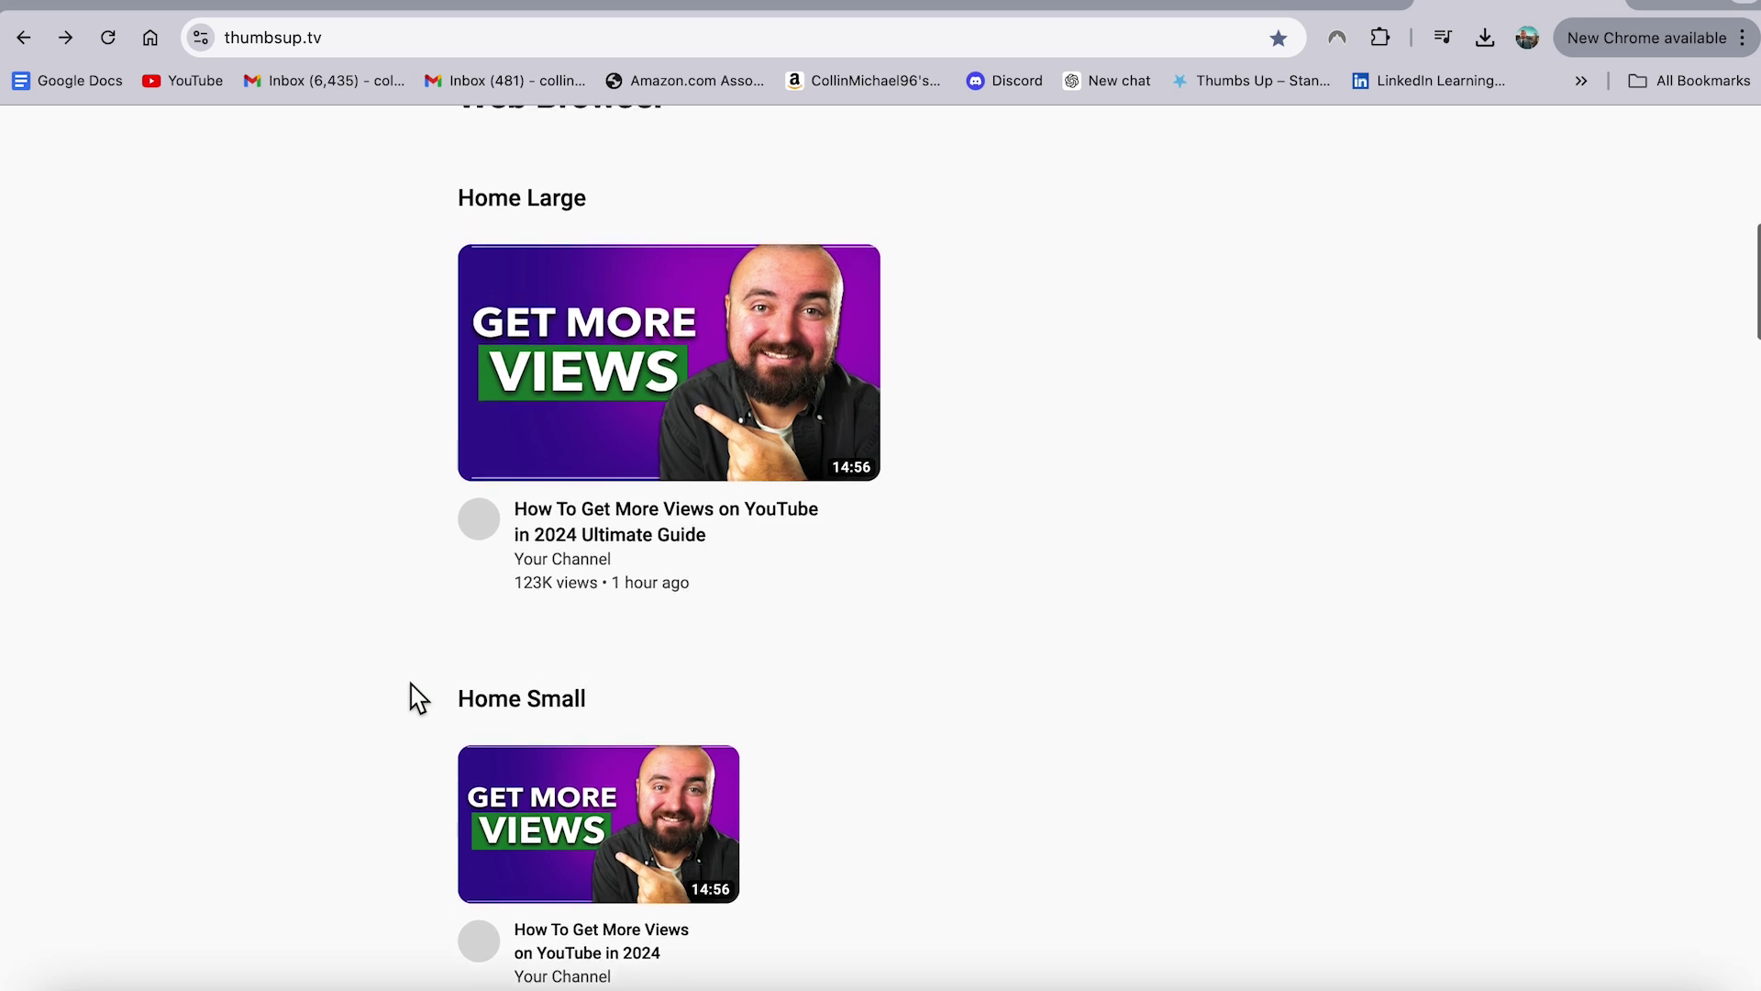
scroll(321, 406, "up", 2)
scroll(321, 406, "down", 1)
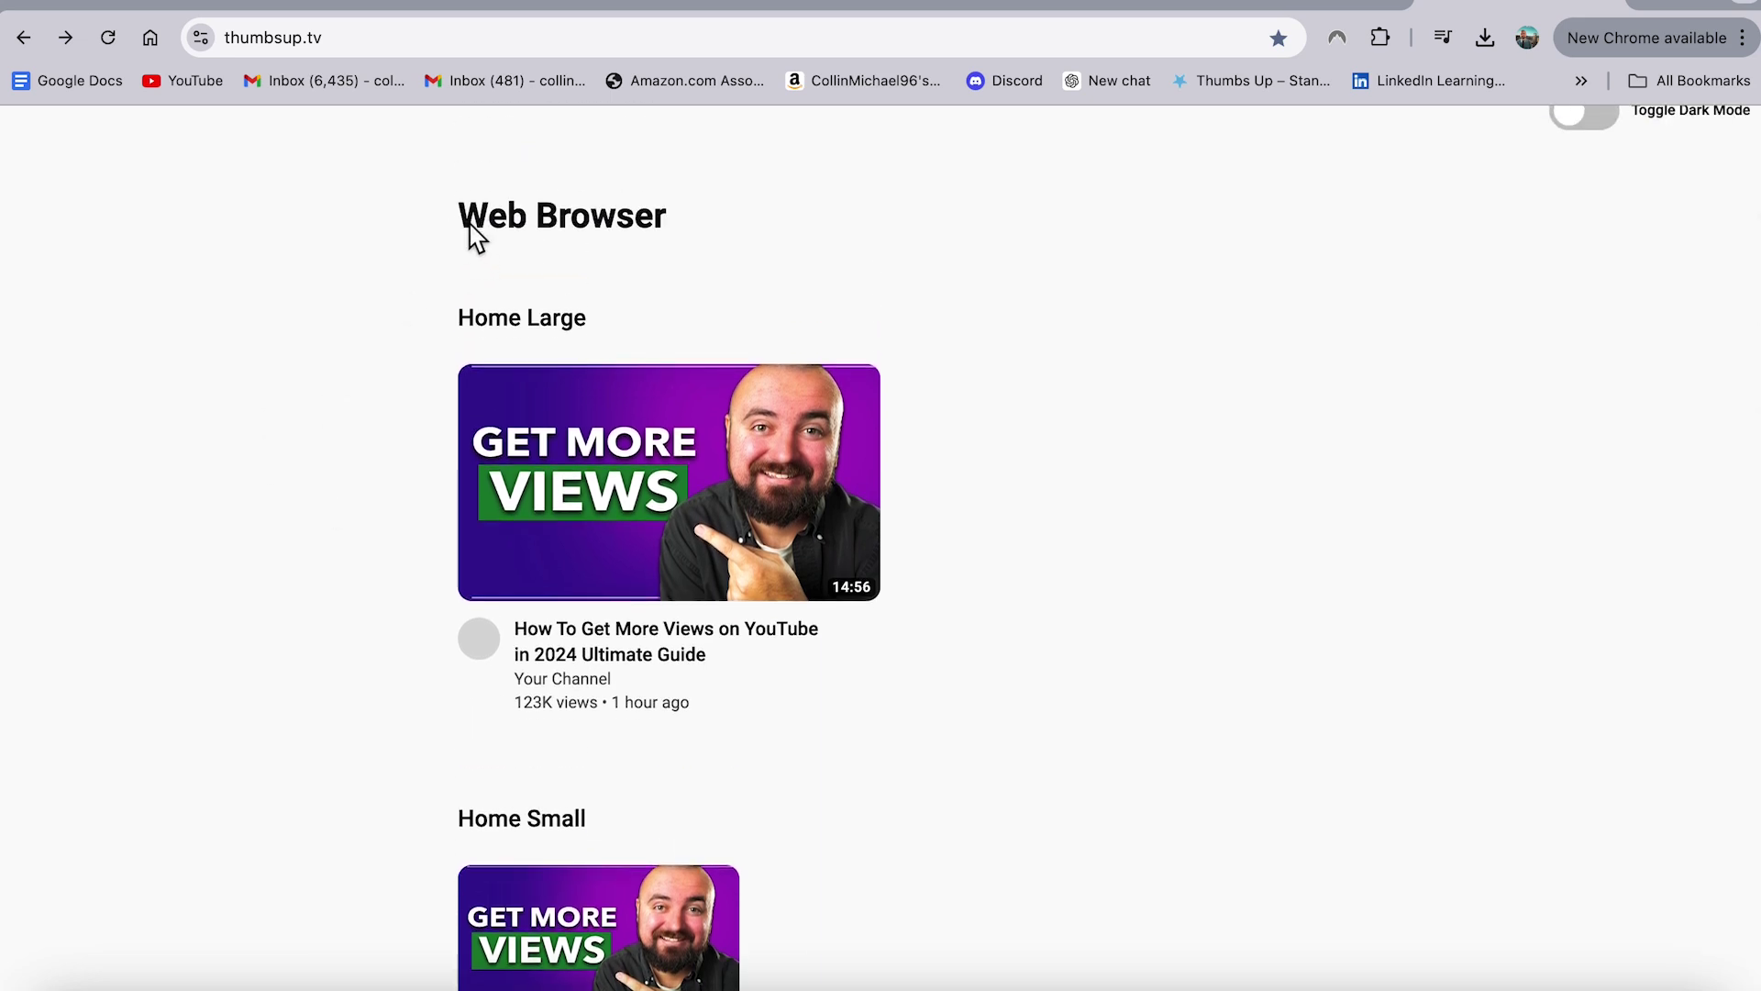
left_click_drag(466, 224, 720, 232)
left_click(285, 530)
scroll(392, 700, "down", 4)
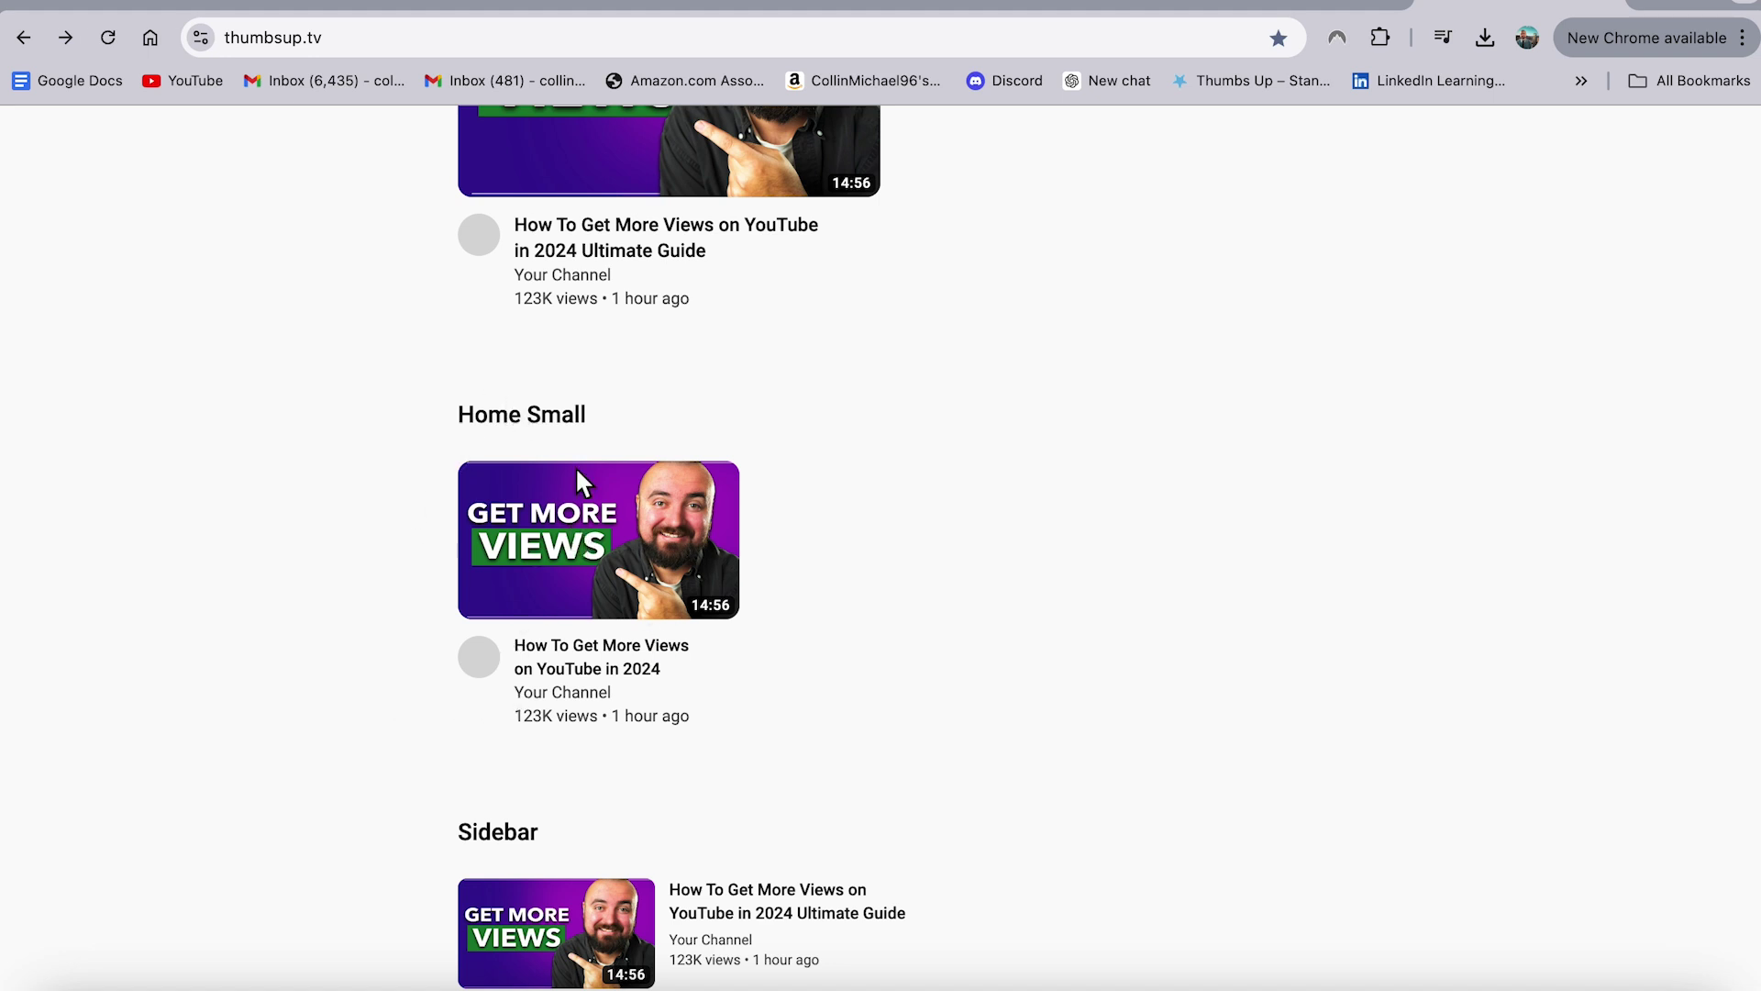
left_click_drag(463, 410, 657, 435)
left_click(320, 640)
left_click_drag(583, 250, 746, 275)
left_click(841, 456)
scroll(841, 456, "down", 10)
scroll(844, 442, "down", 15)
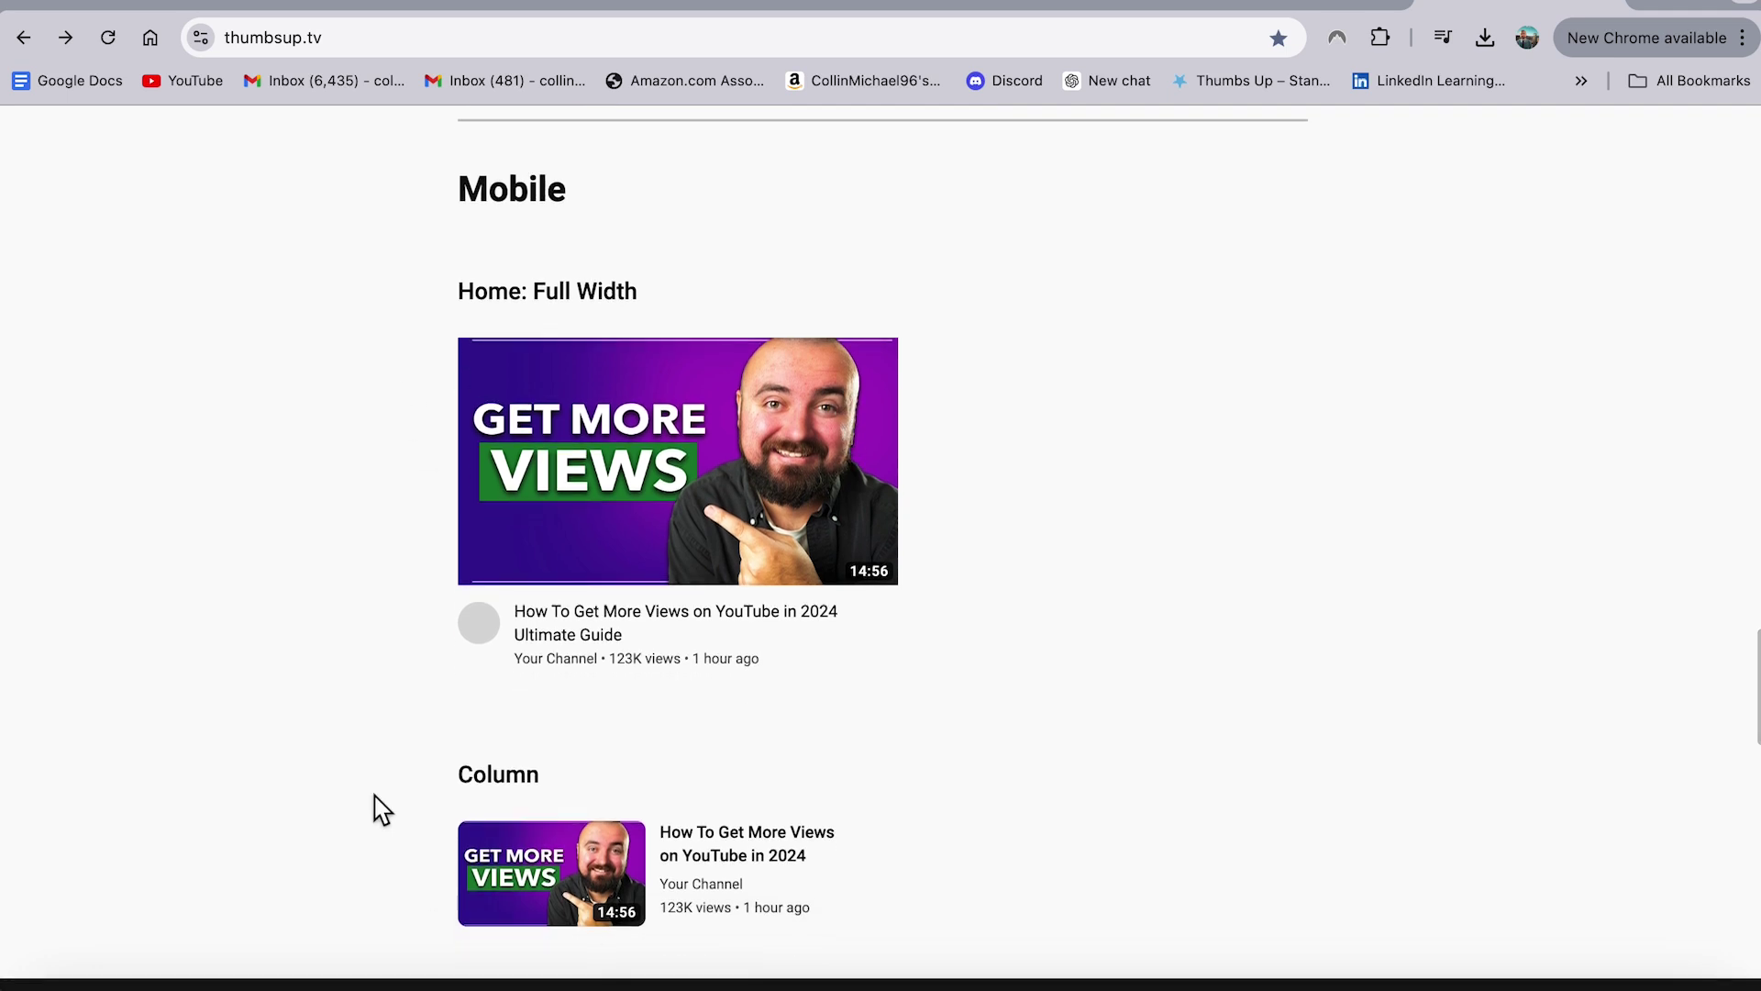
scroll(500, 688, "down", 4)
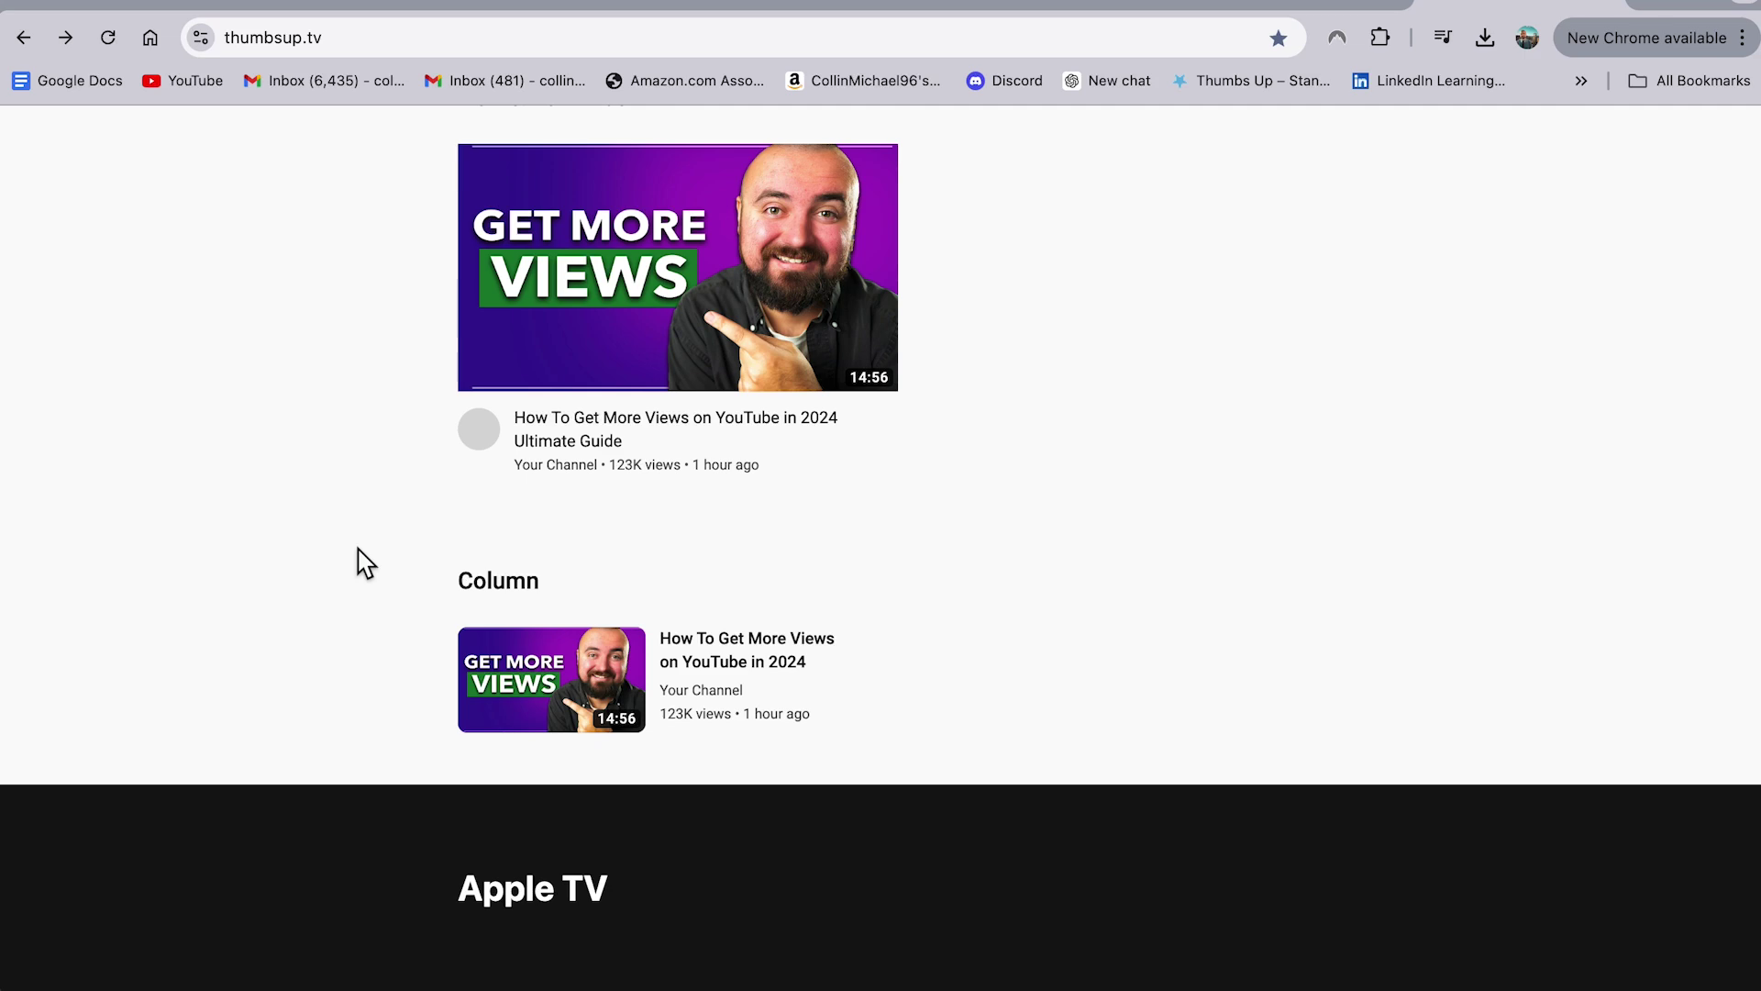
left_click_drag(657, 629, 903, 683)
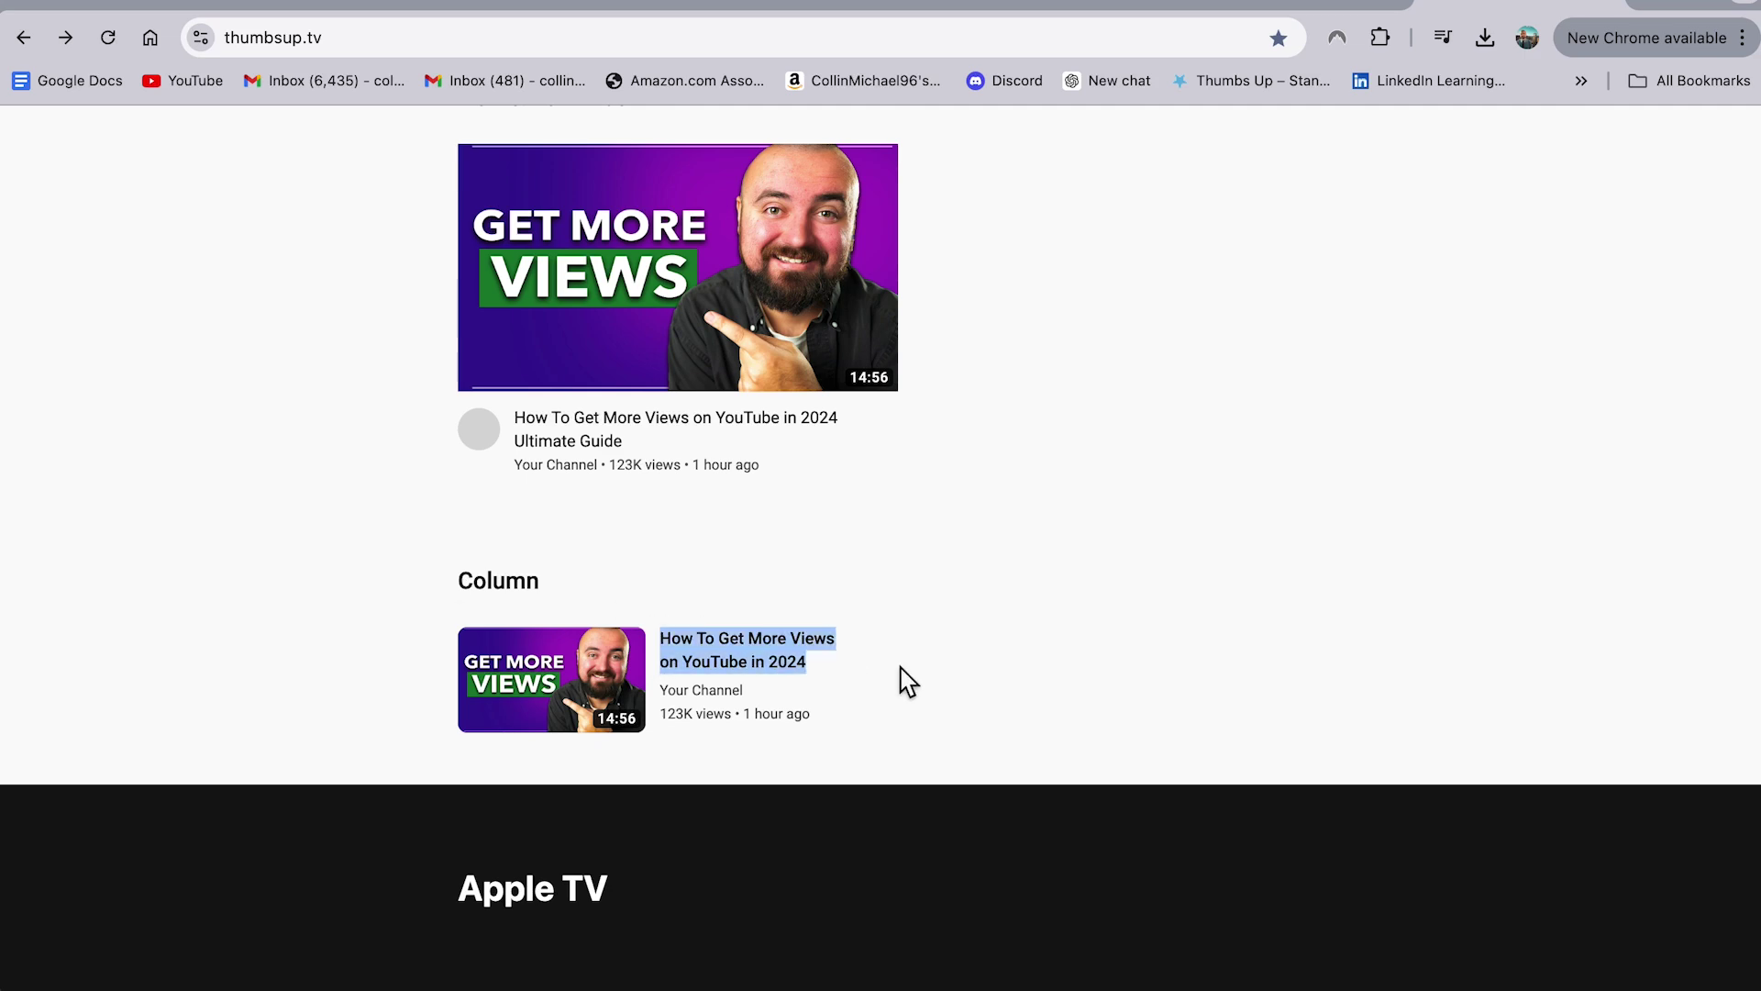
left_click(963, 645)
scroll(963, 645, "down", 9)
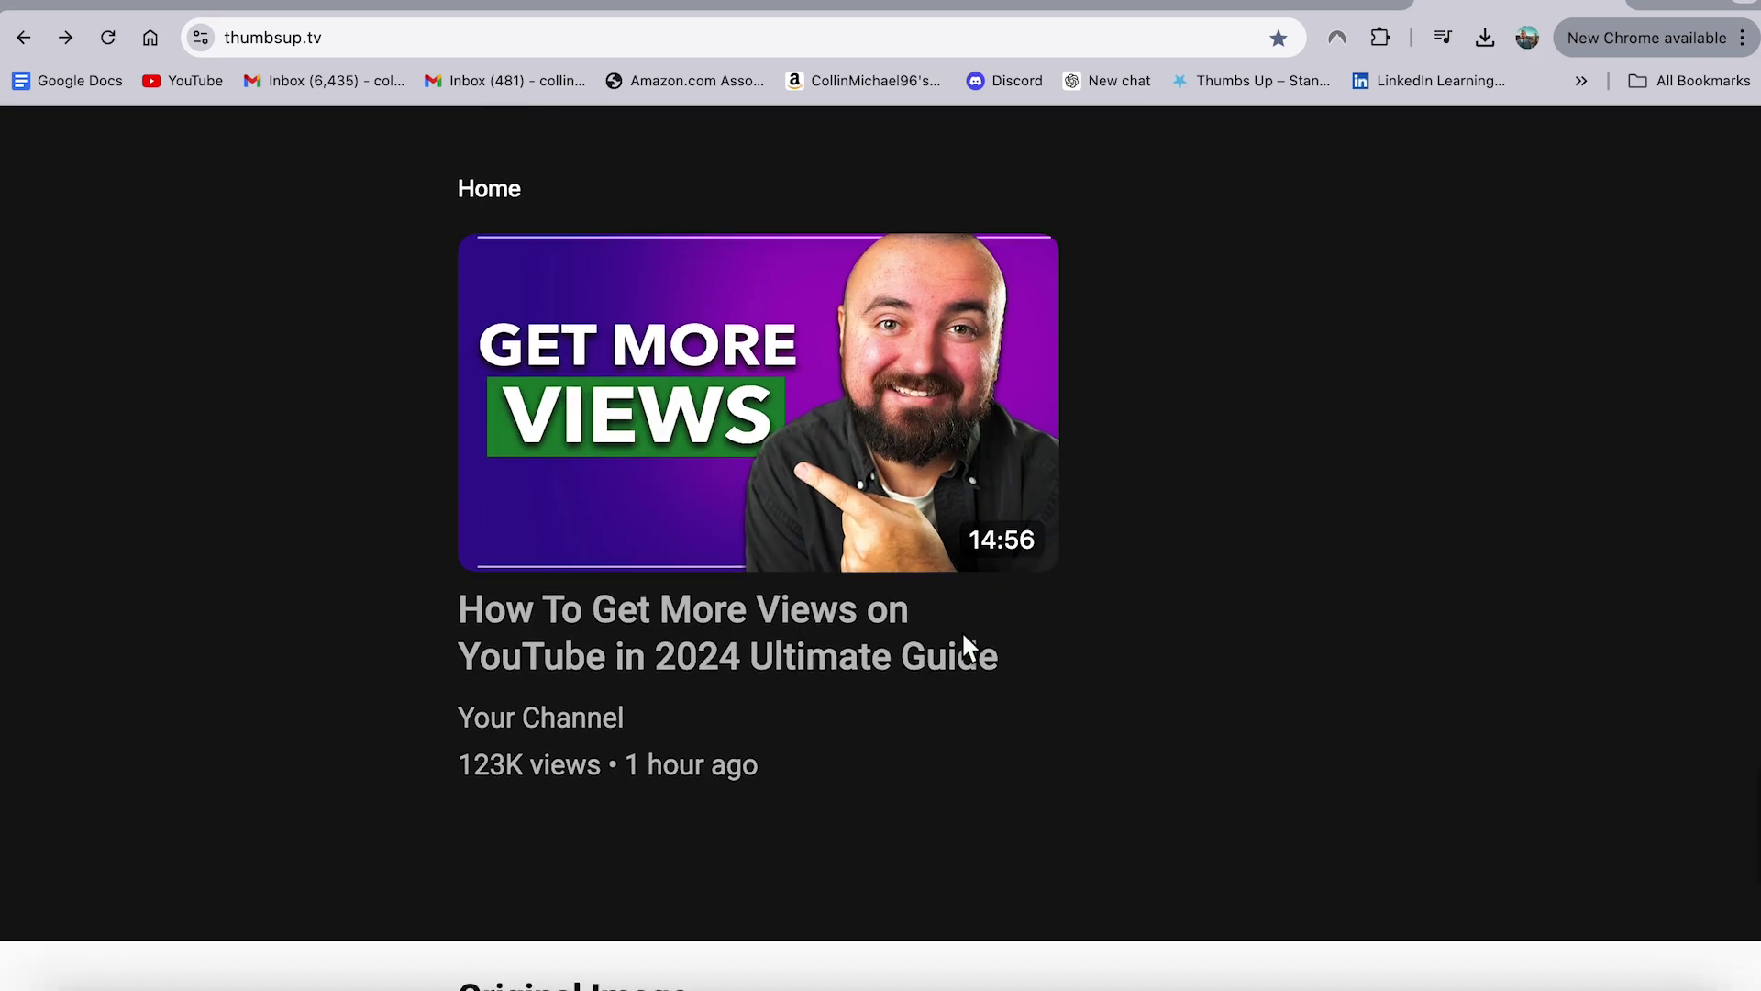
scroll(963, 635, "down", 10)
scroll(963, 635, "up", 5)
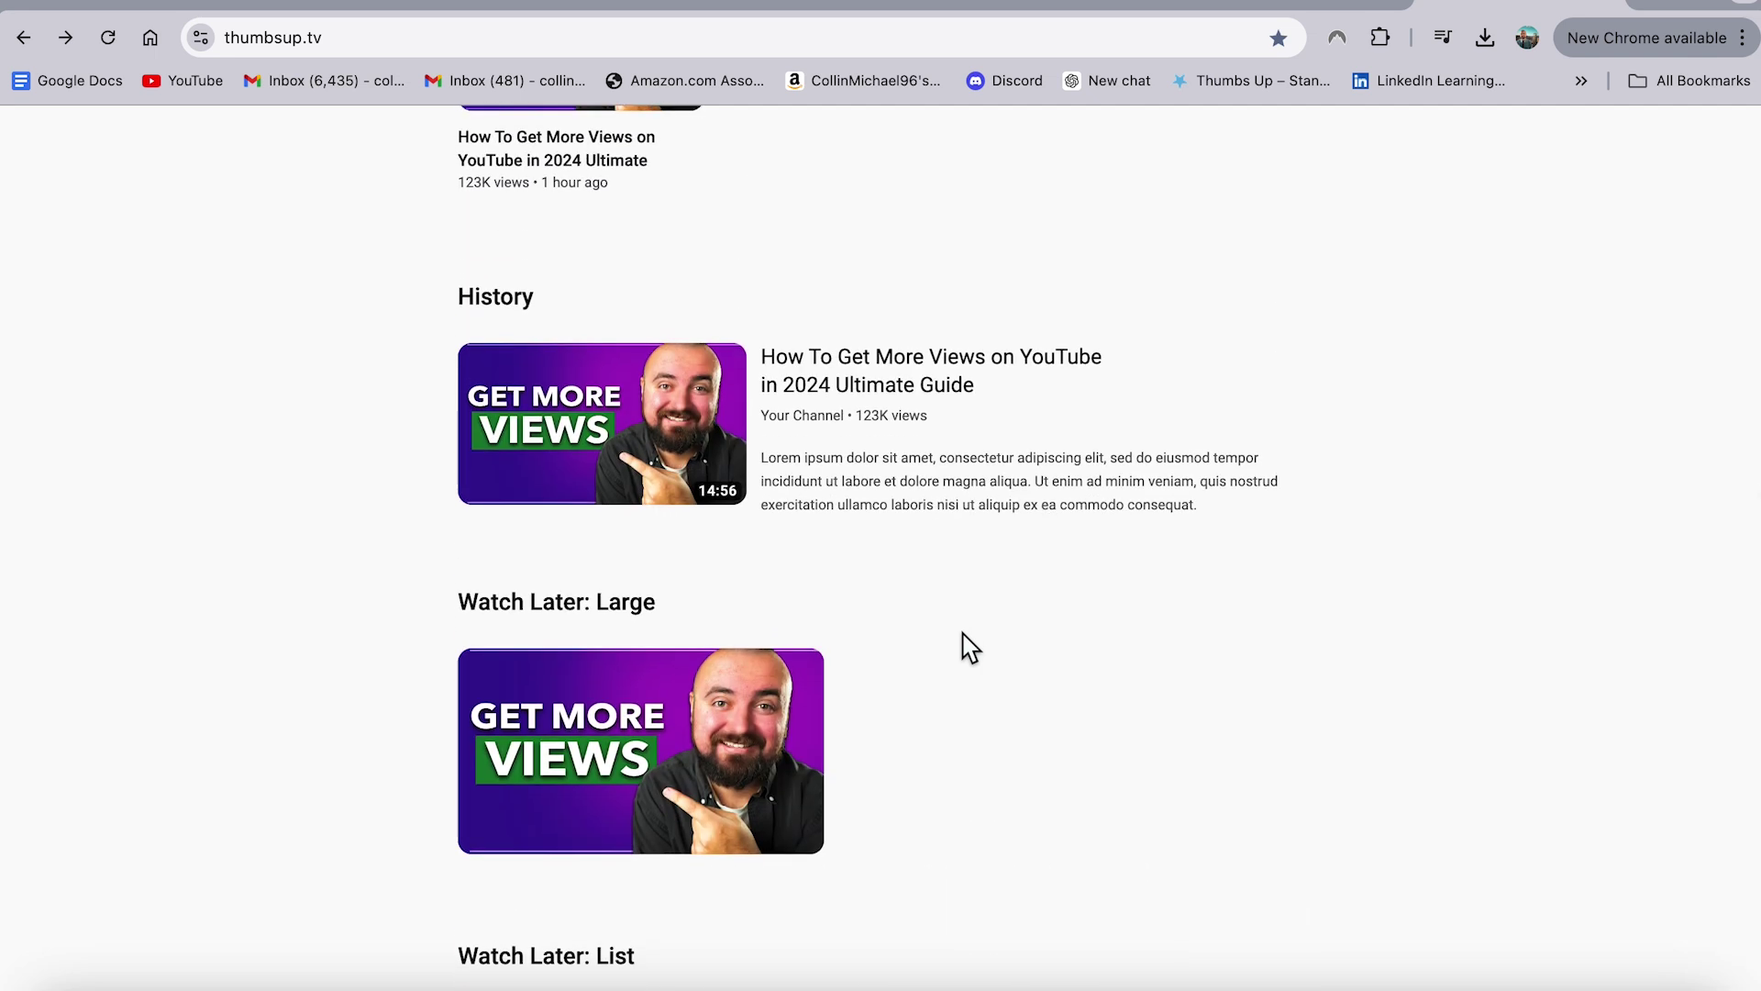
scroll(969, 646, "up", 10)
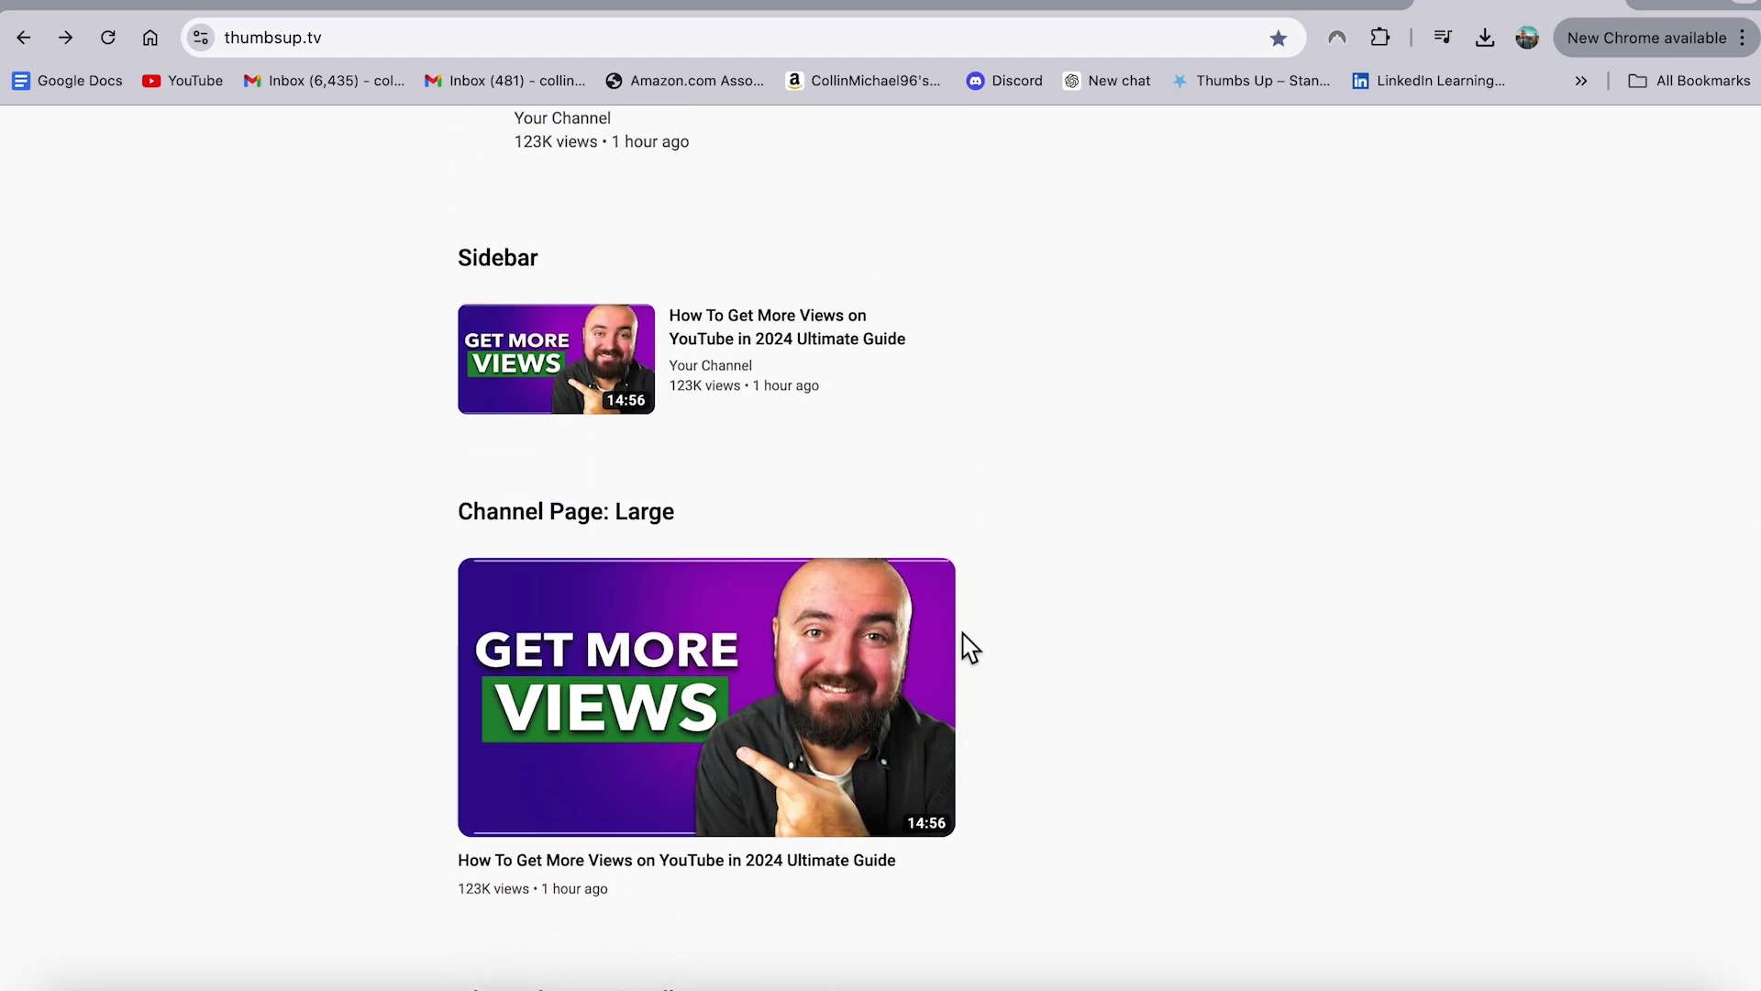
scroll(969, 647, "up", 10)
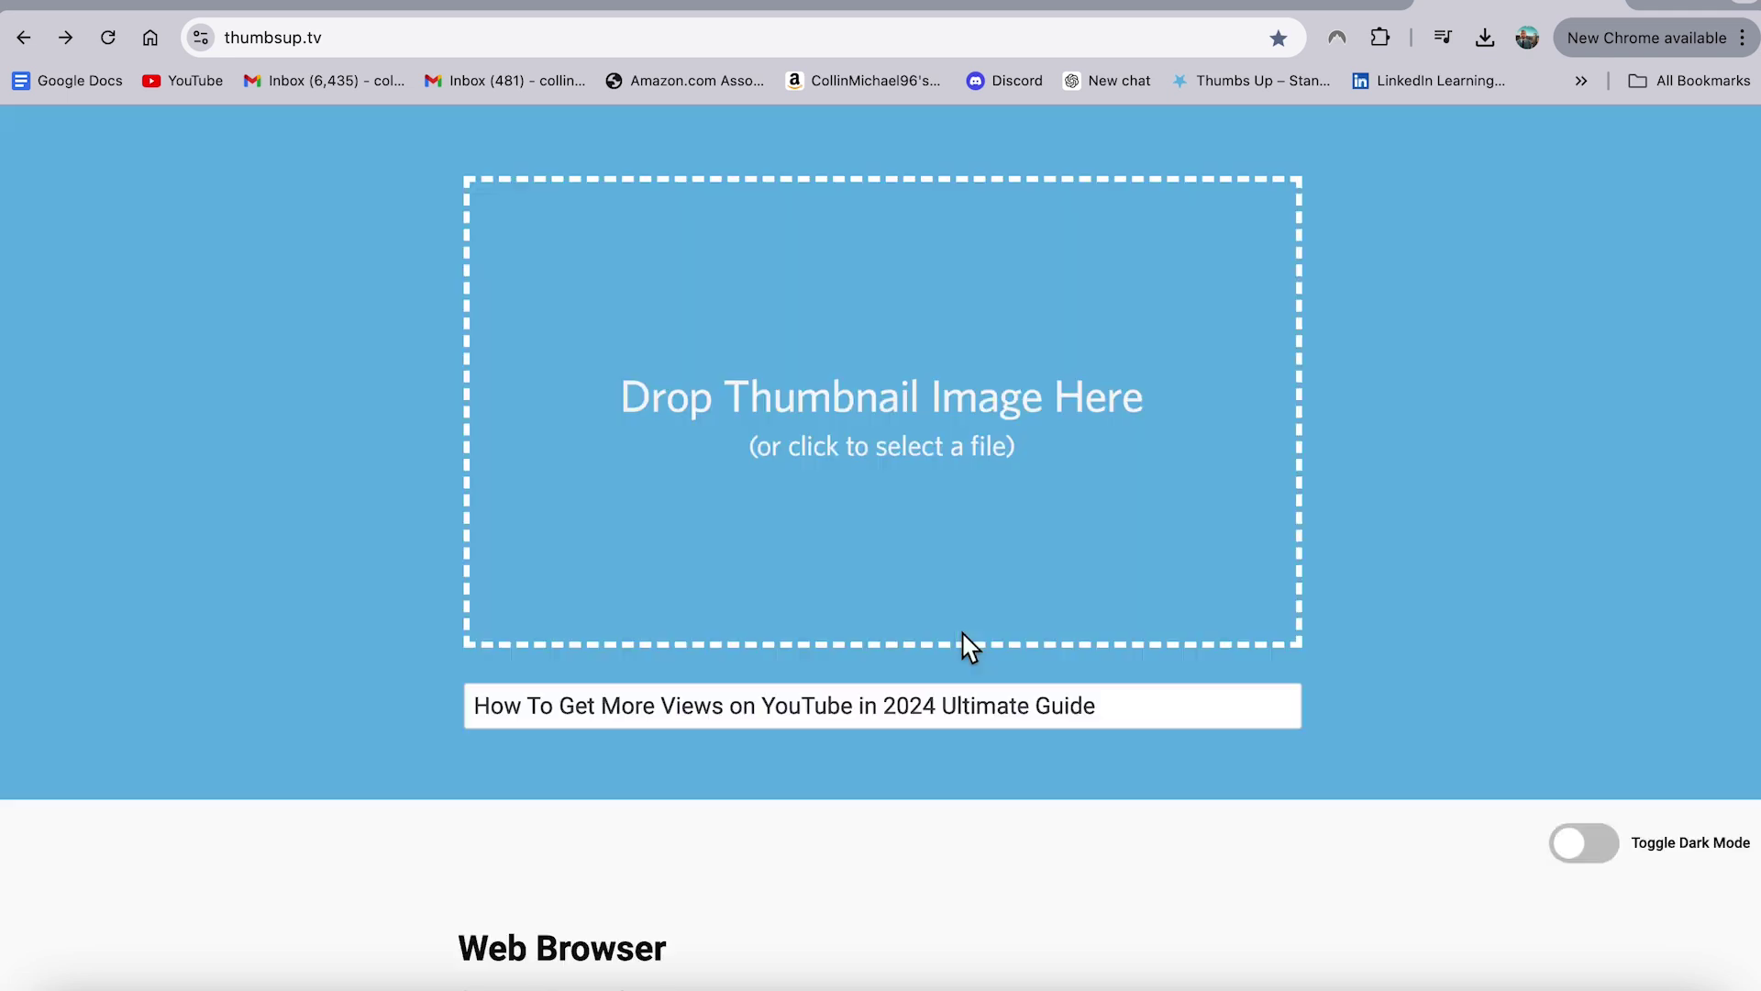